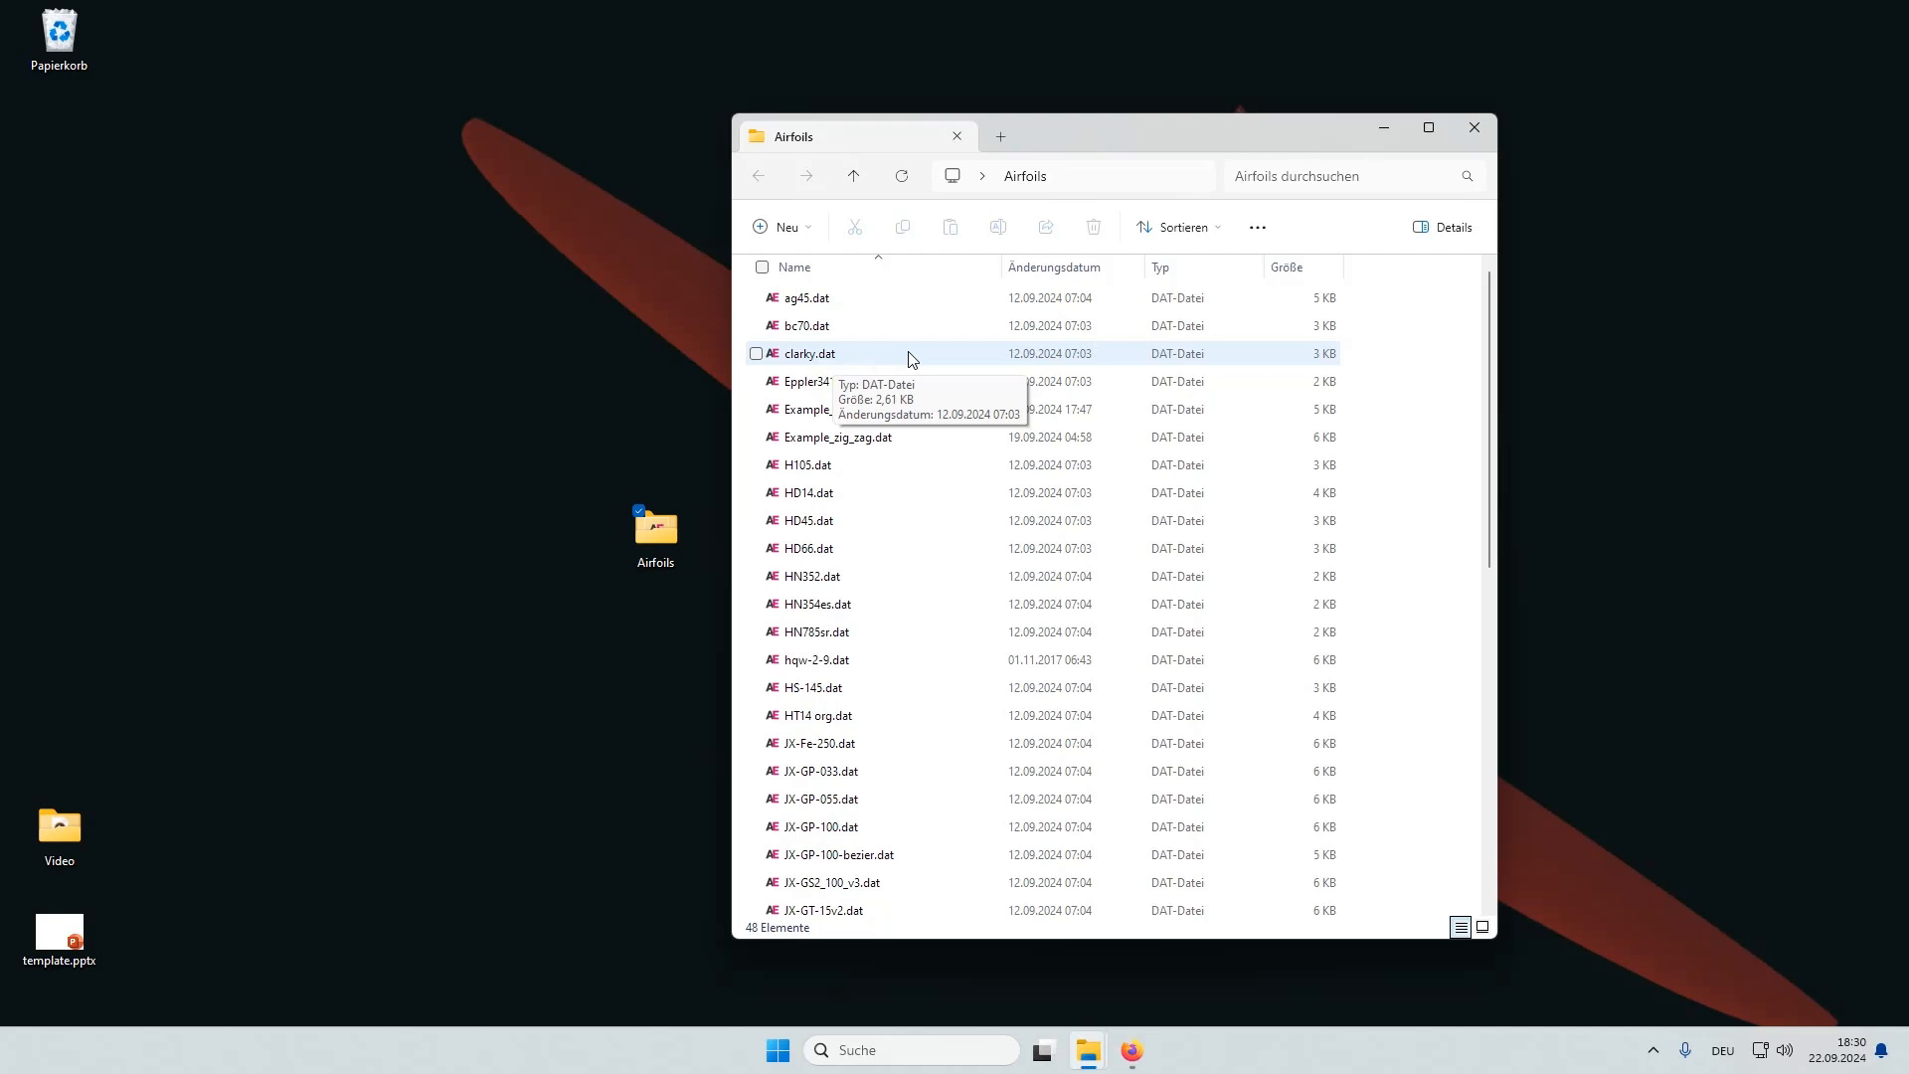
Step: Open clarky.dat from the Airfoils folder in the Airfoil Editor
left_click(913, 355)
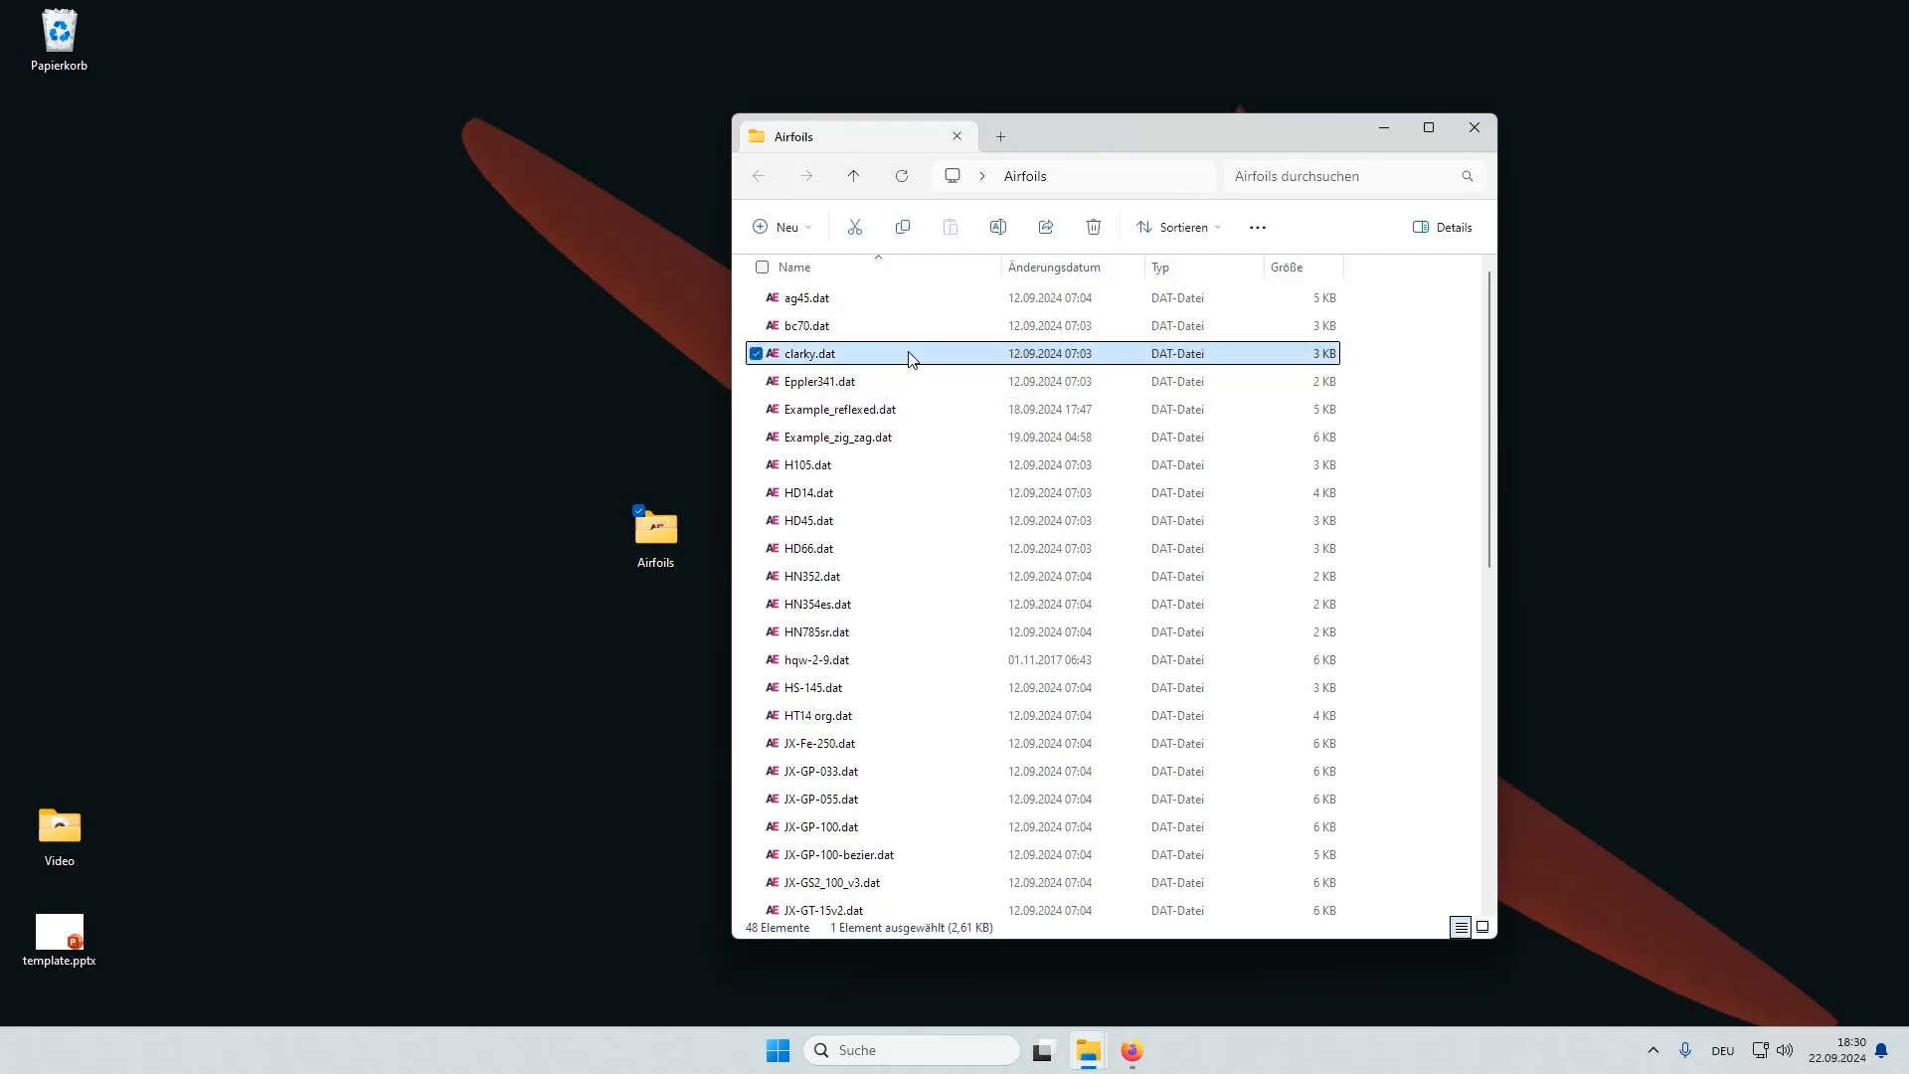
double_click(909, 353)
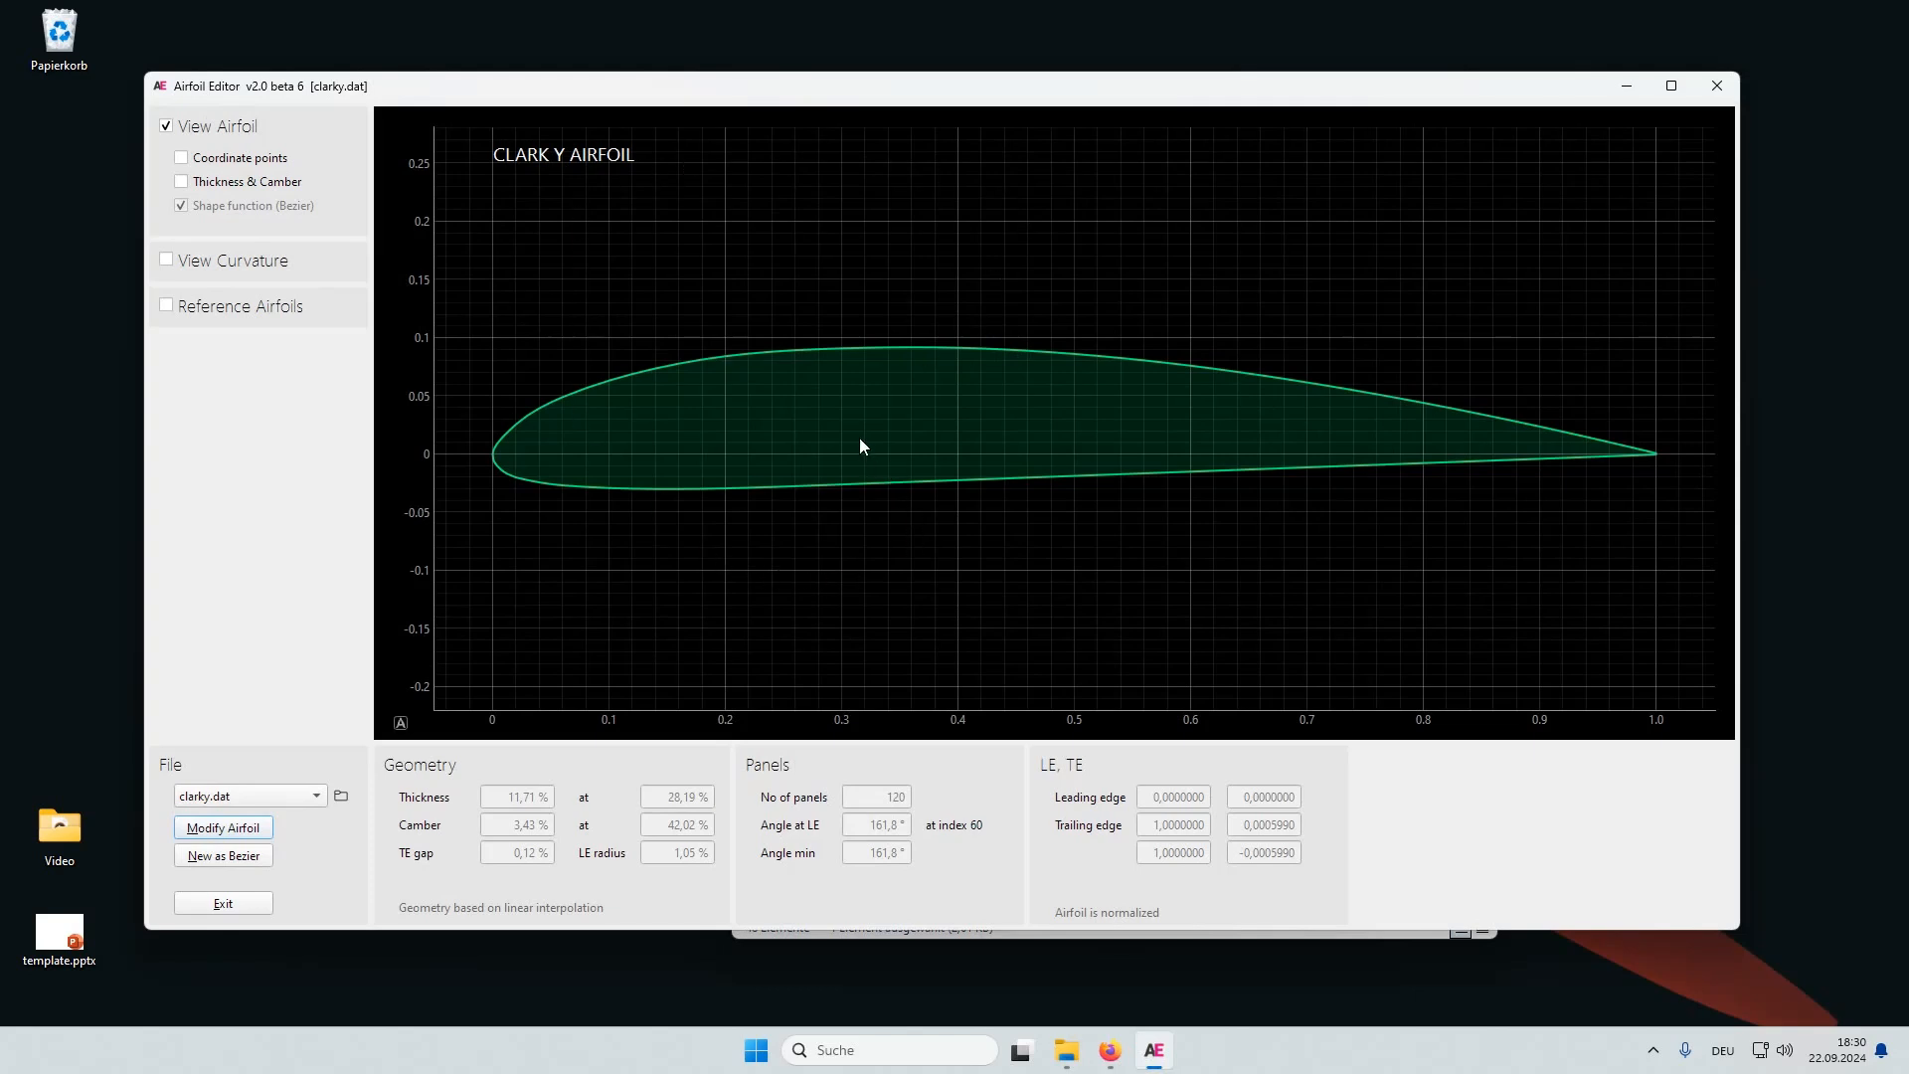
scroll(861, 446, "up", 5)
scroll(860, 446, "down", 5)
left_click_drag(708, 454, 817, 371)
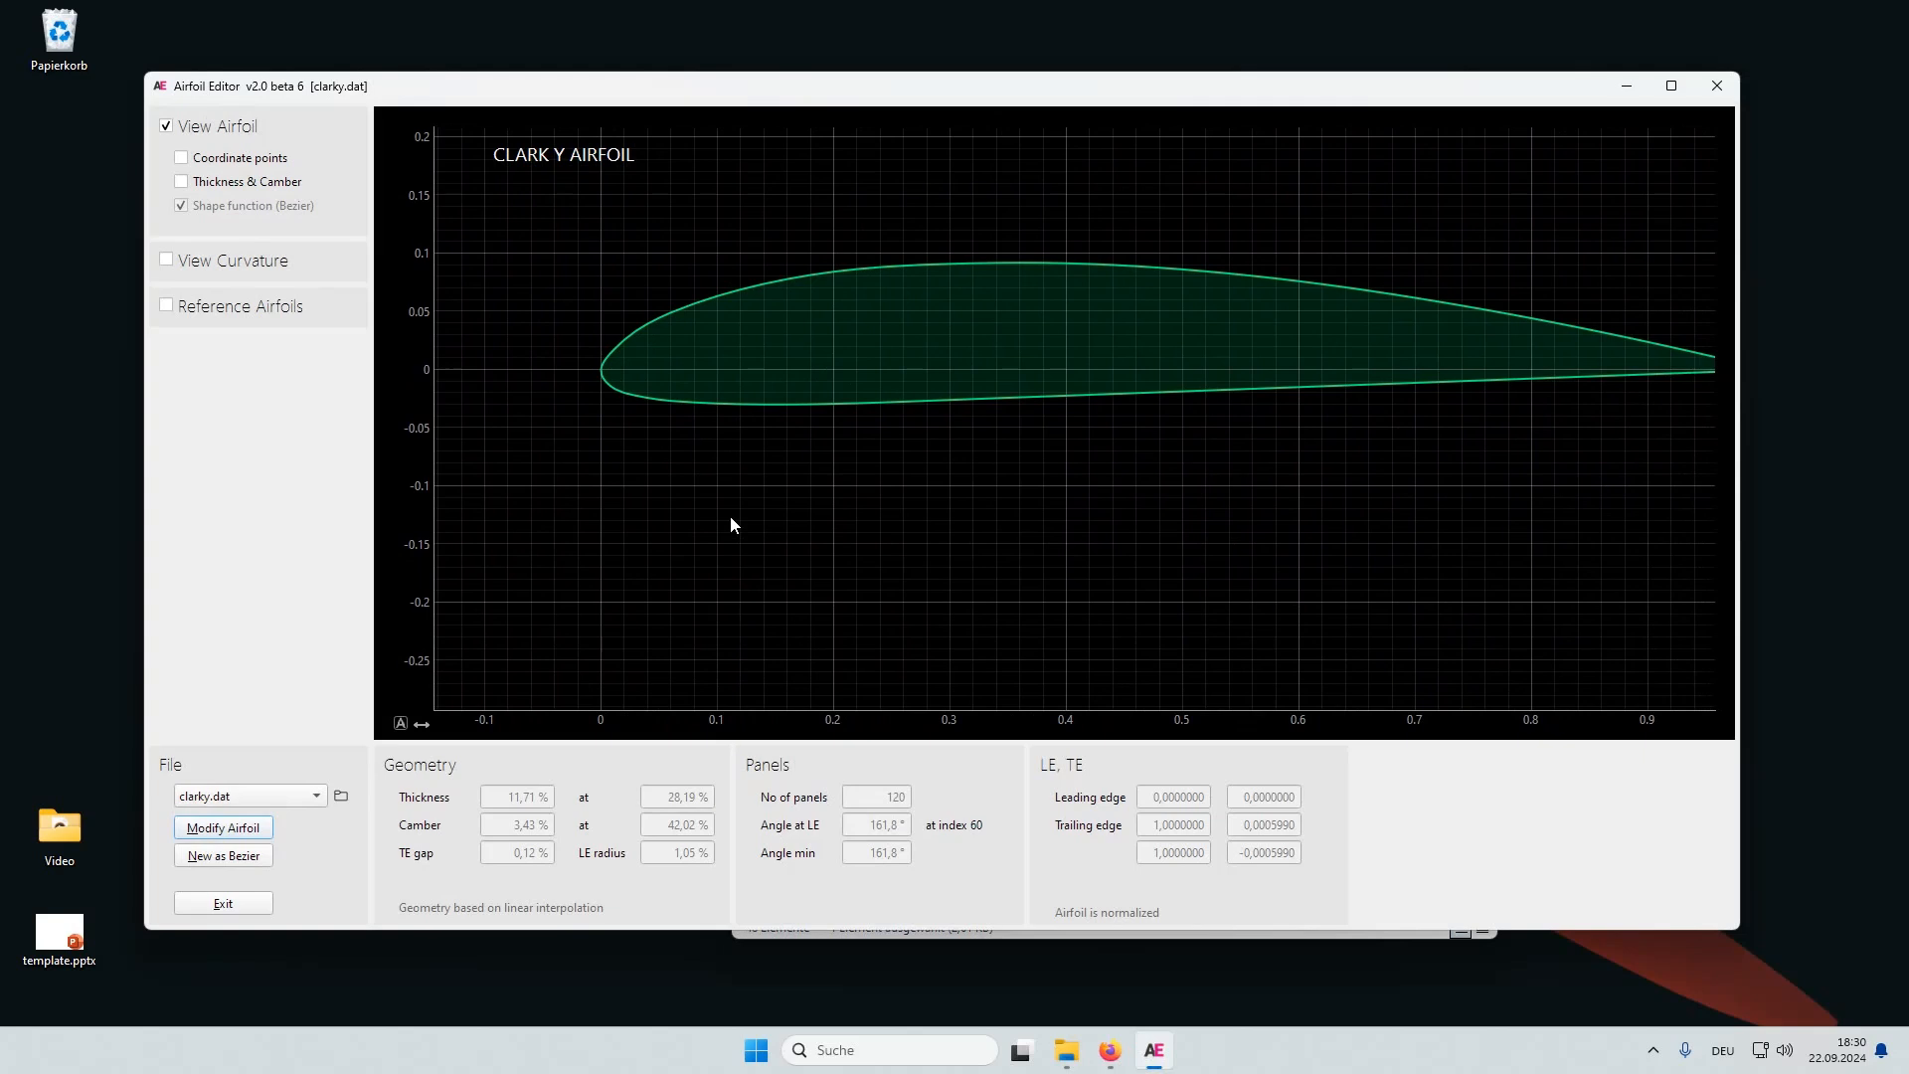
left_click(420, 725)
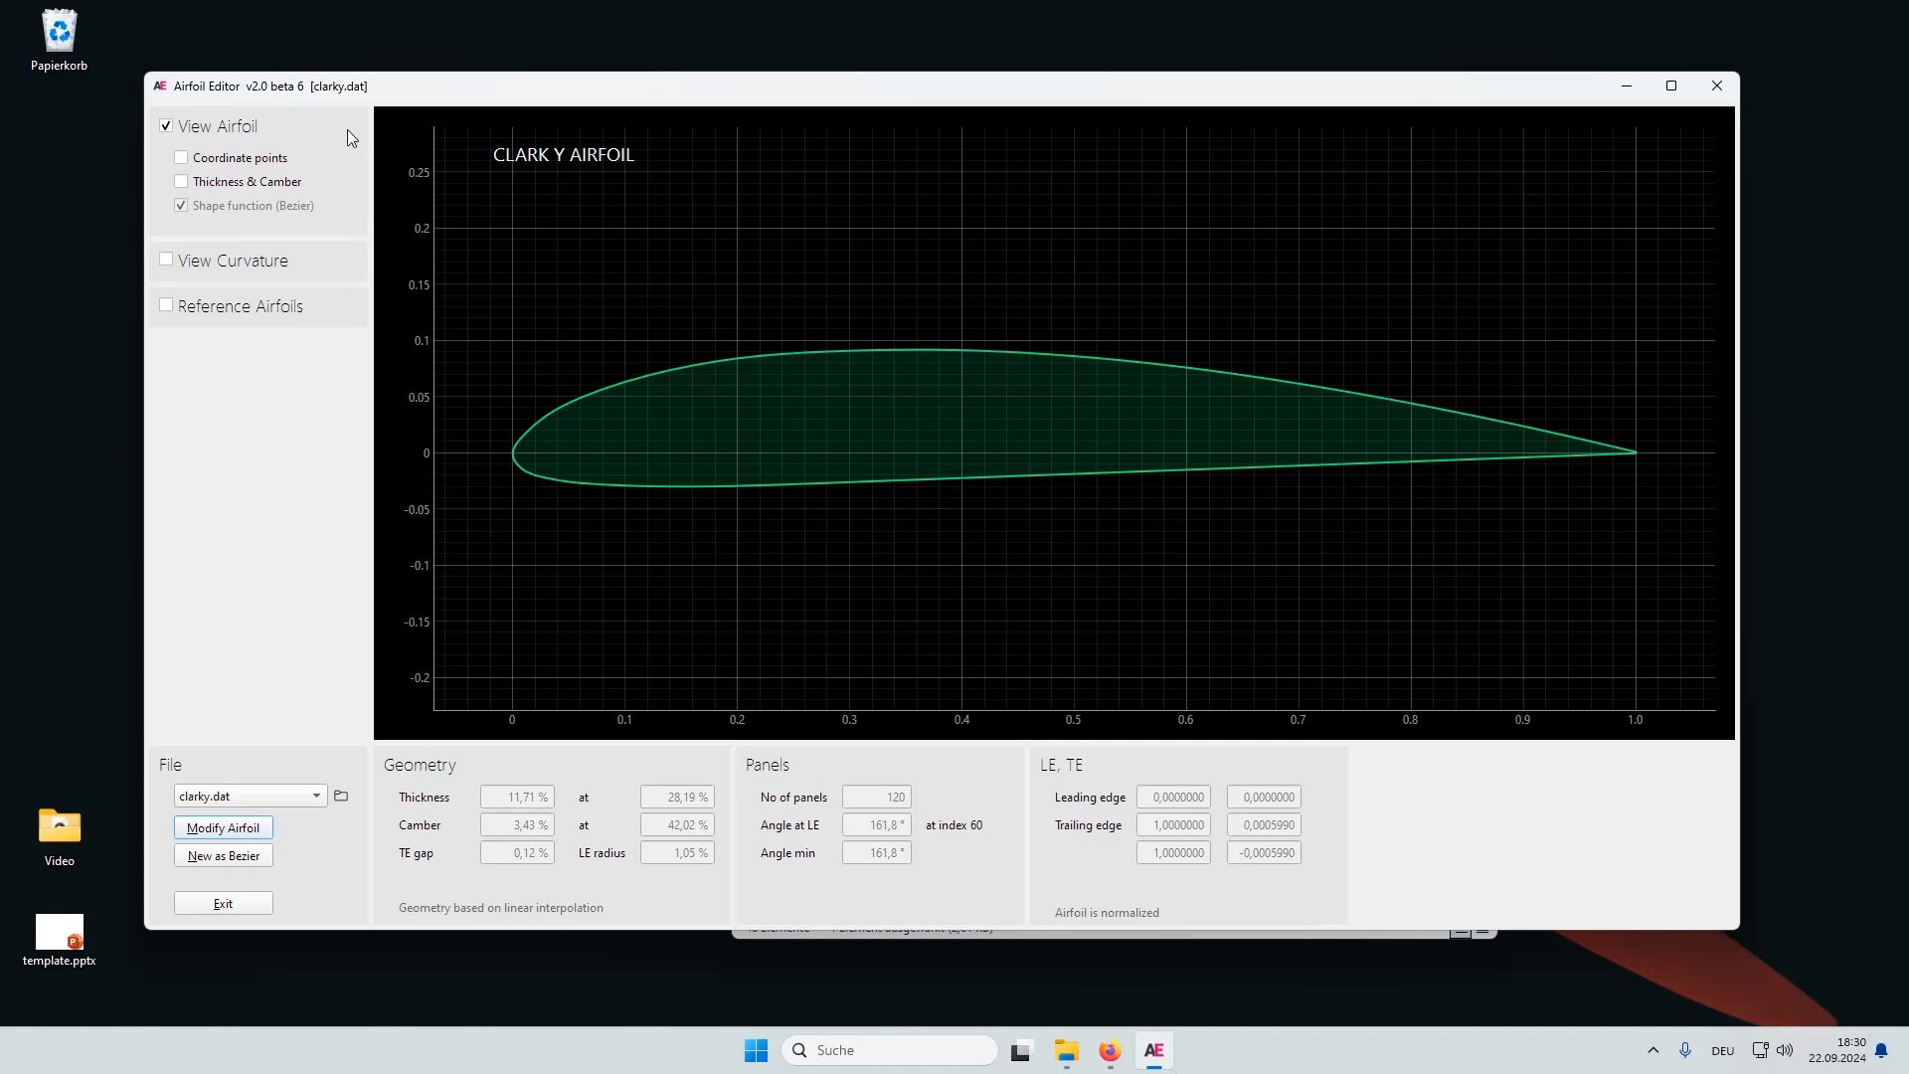
Step: Briefly show the Clark Y airfoil's coordinate points and its thickness and camber lines, hiding each again after inspection
left_click(256, 164)
left_click(256, 164)
left_click(222, 189)
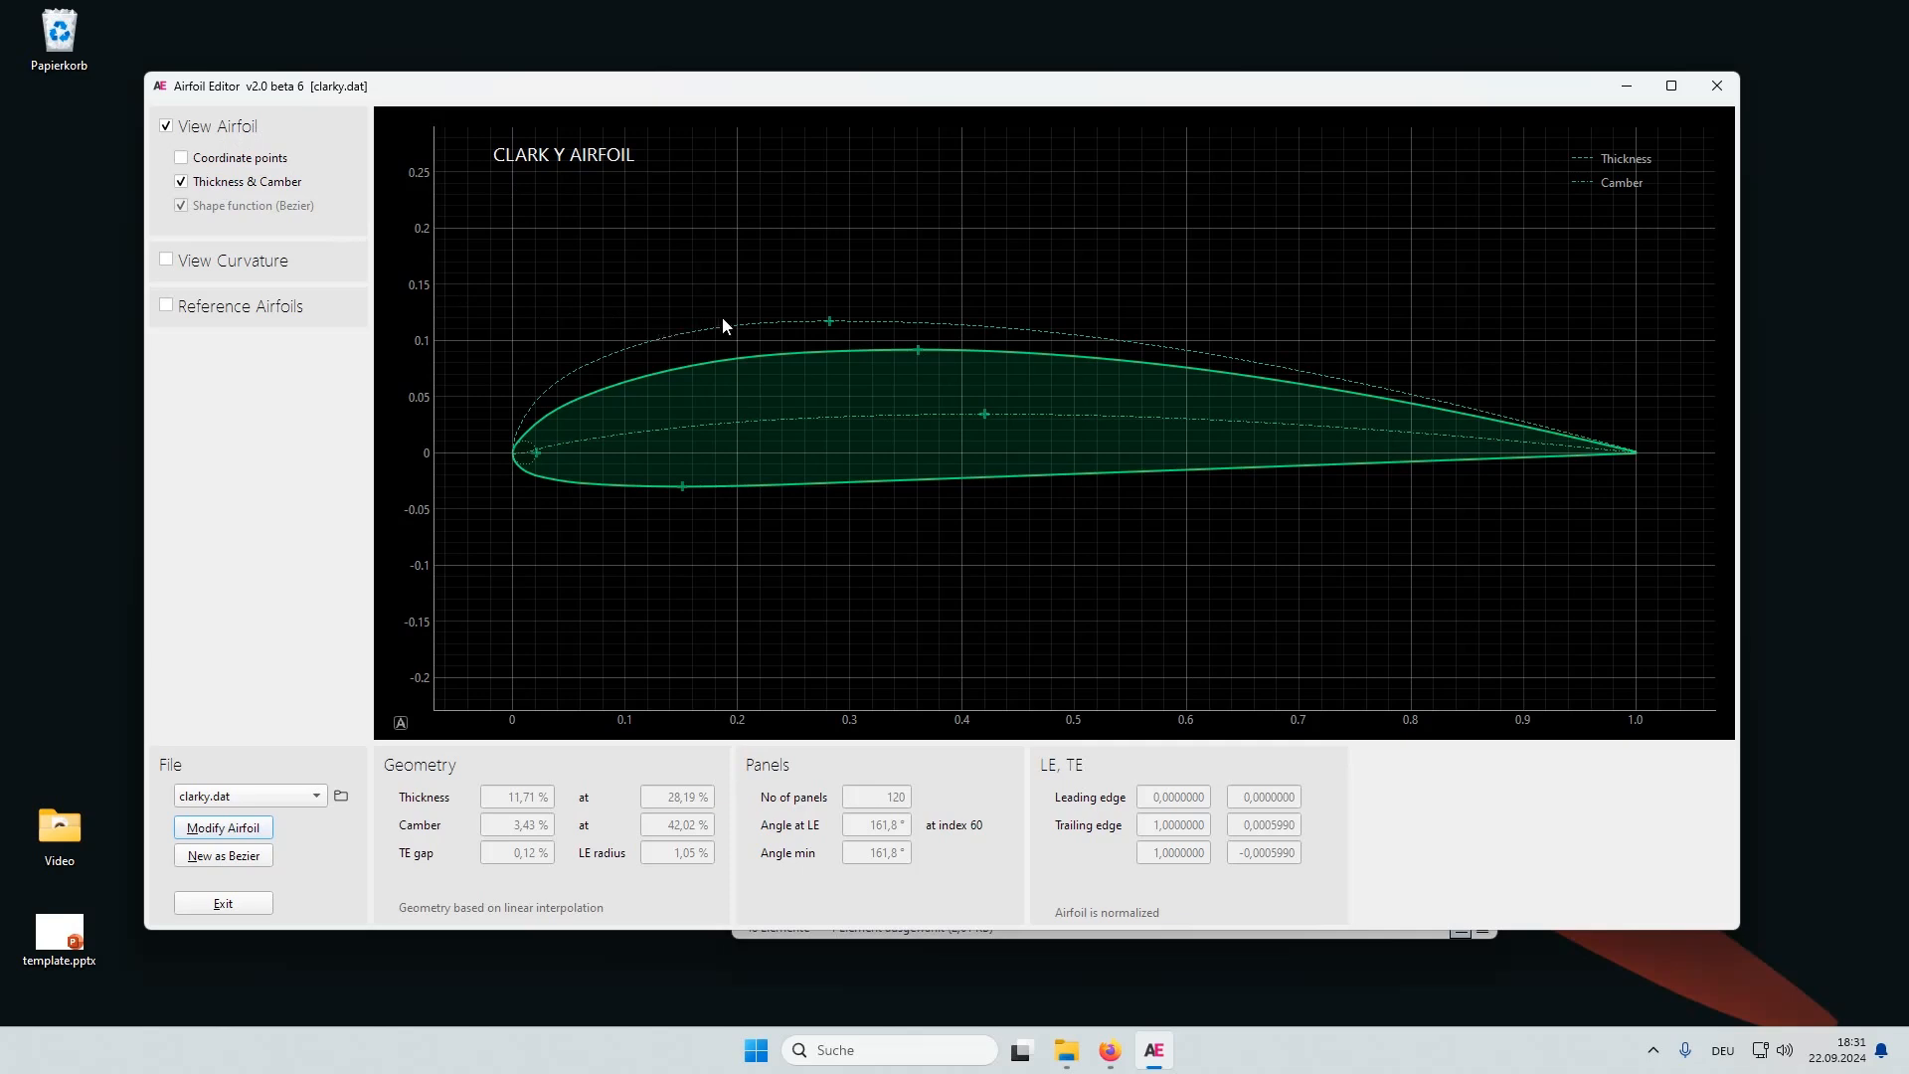
mouse_move(828, 326)
left_click(266, 193)
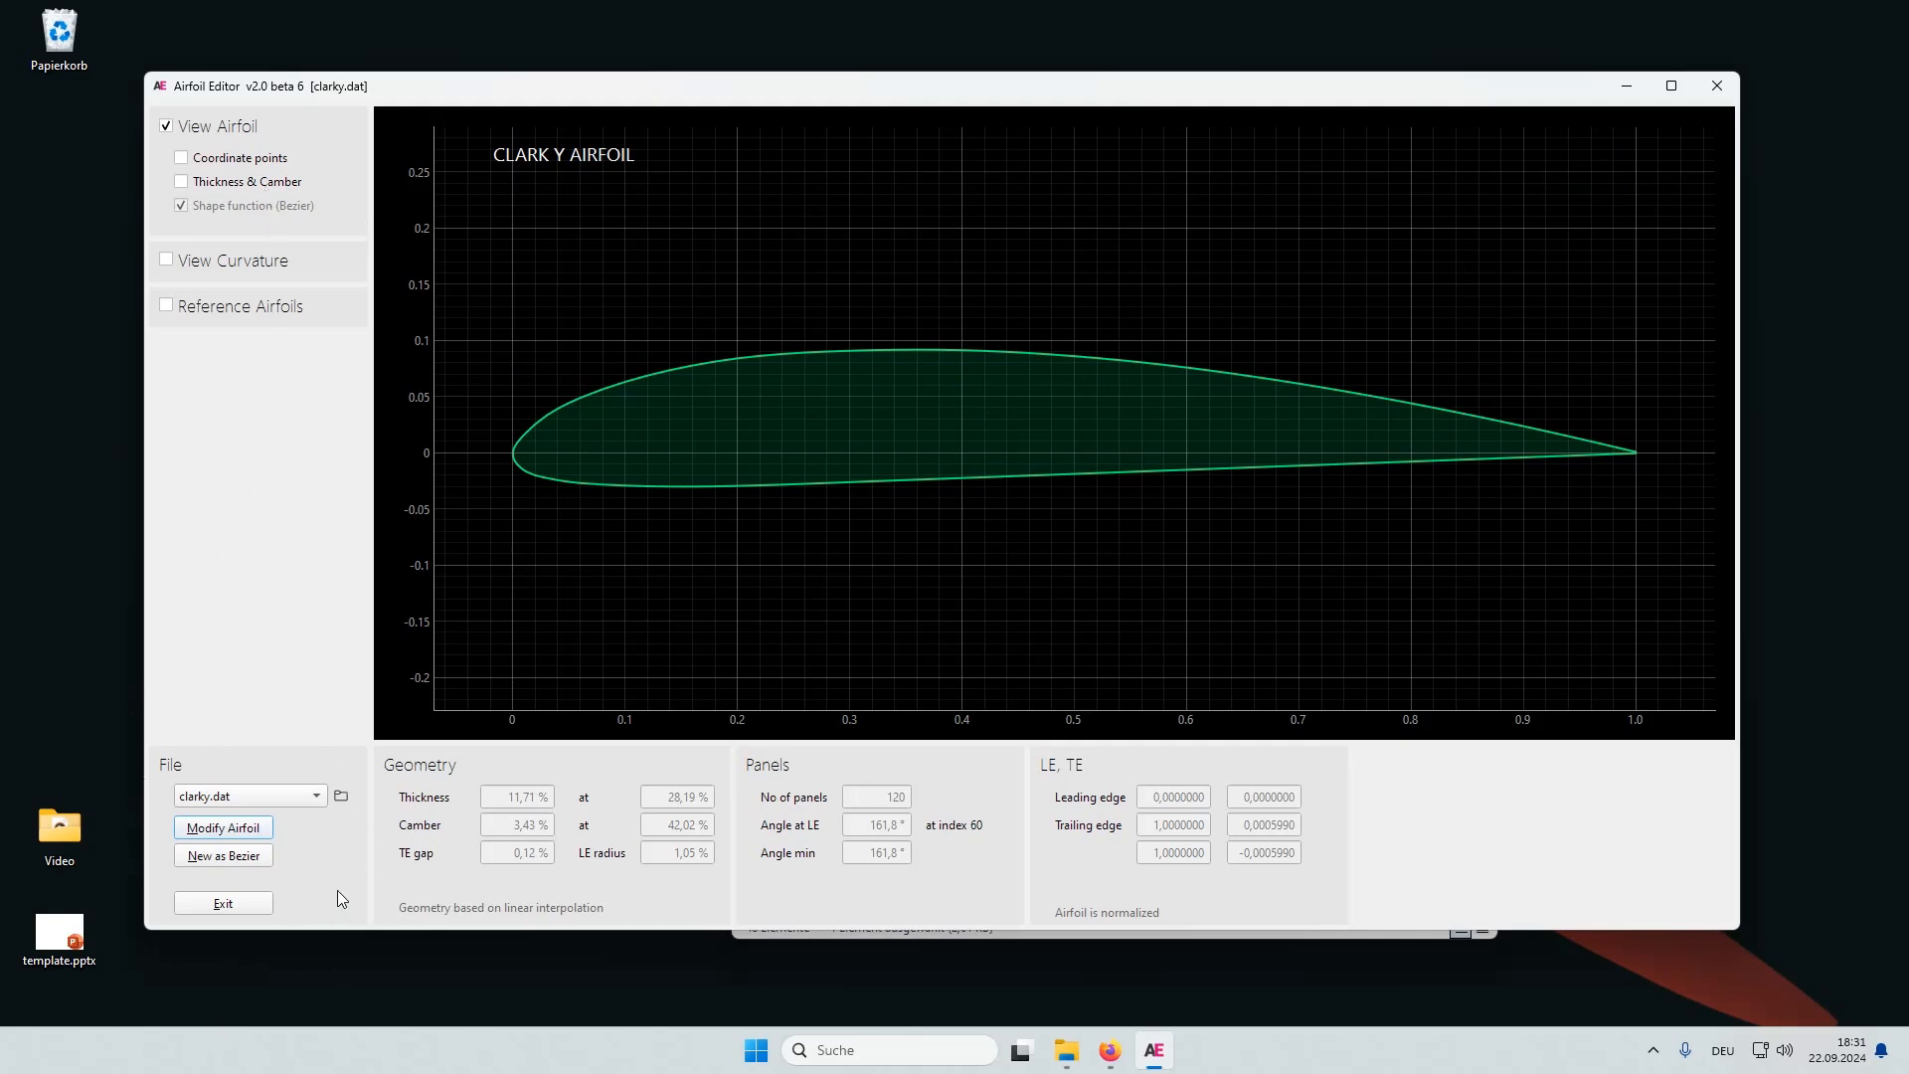
Step: Load nm12.dat and browse through the other airfoil files in the folder, finishing on JX-GS2_100_v3.dat
left_click(247, 795)
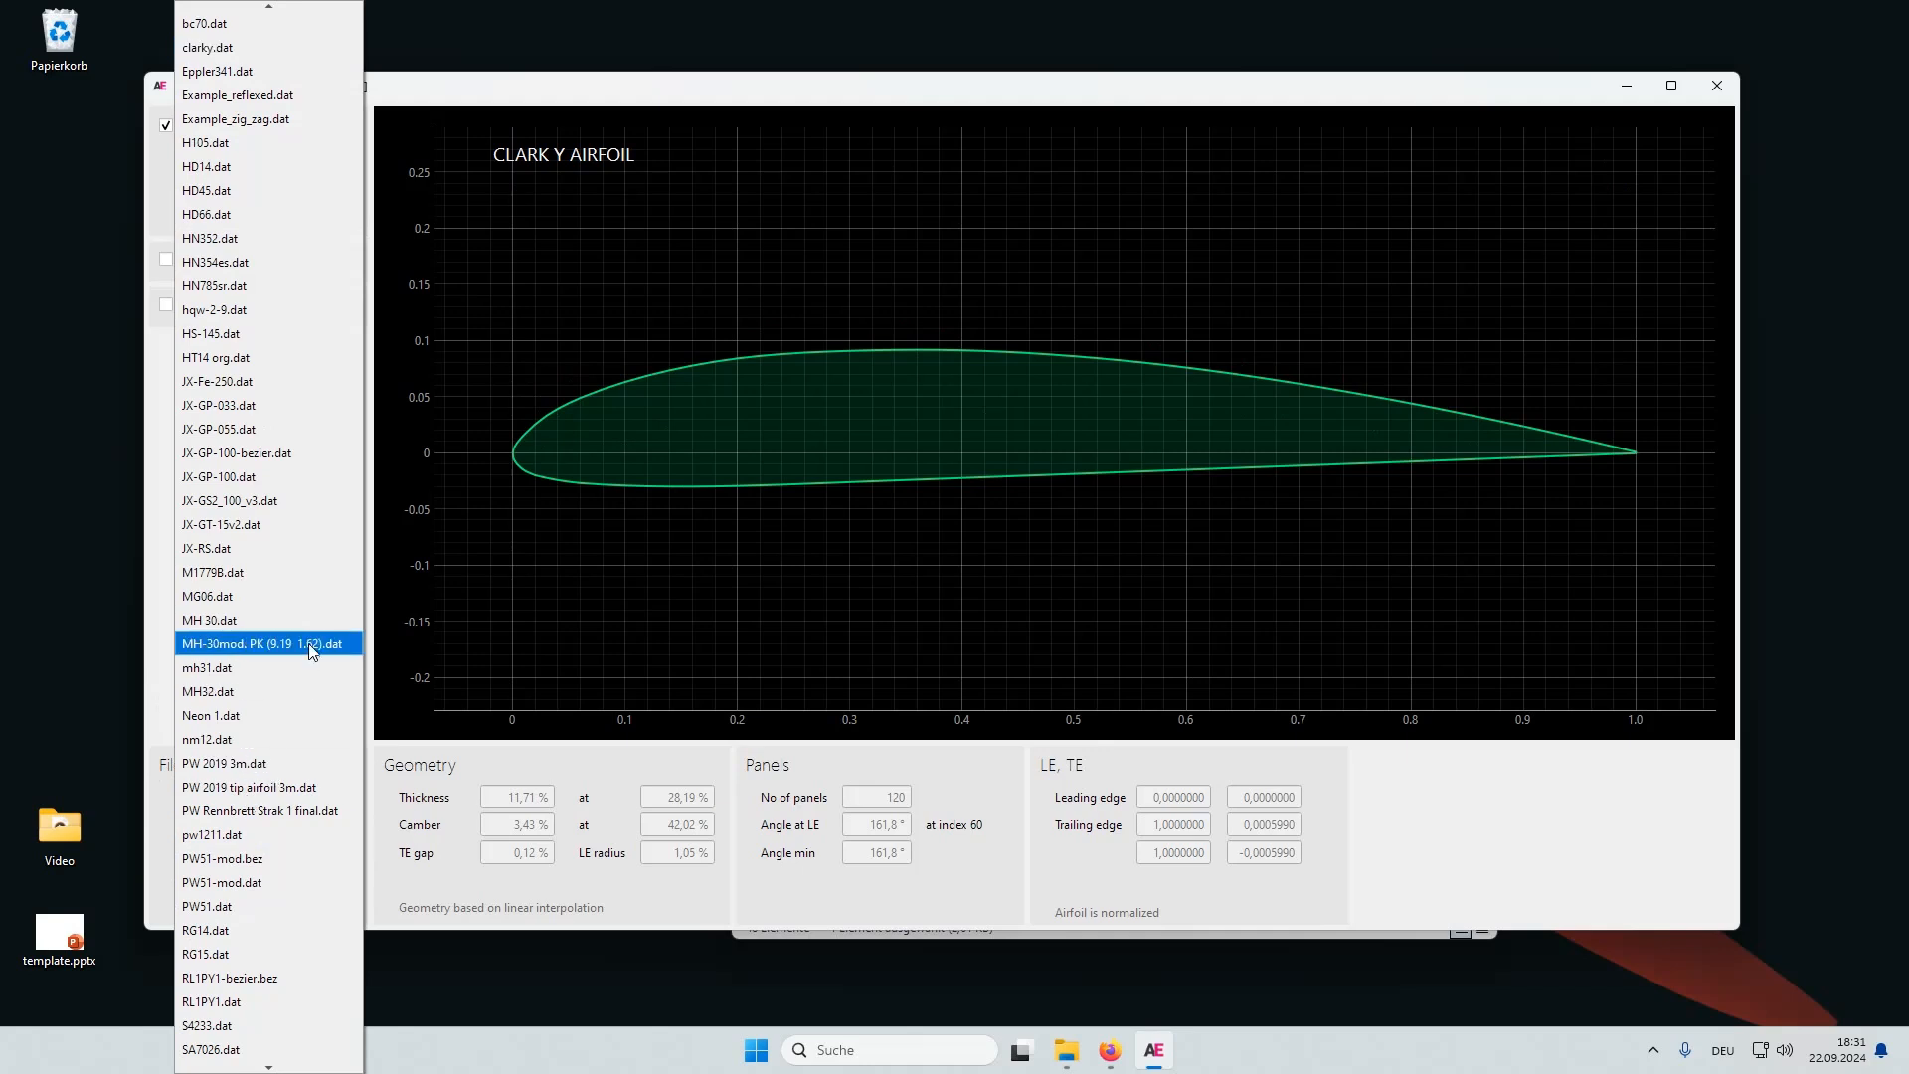
left_click(221, 740)
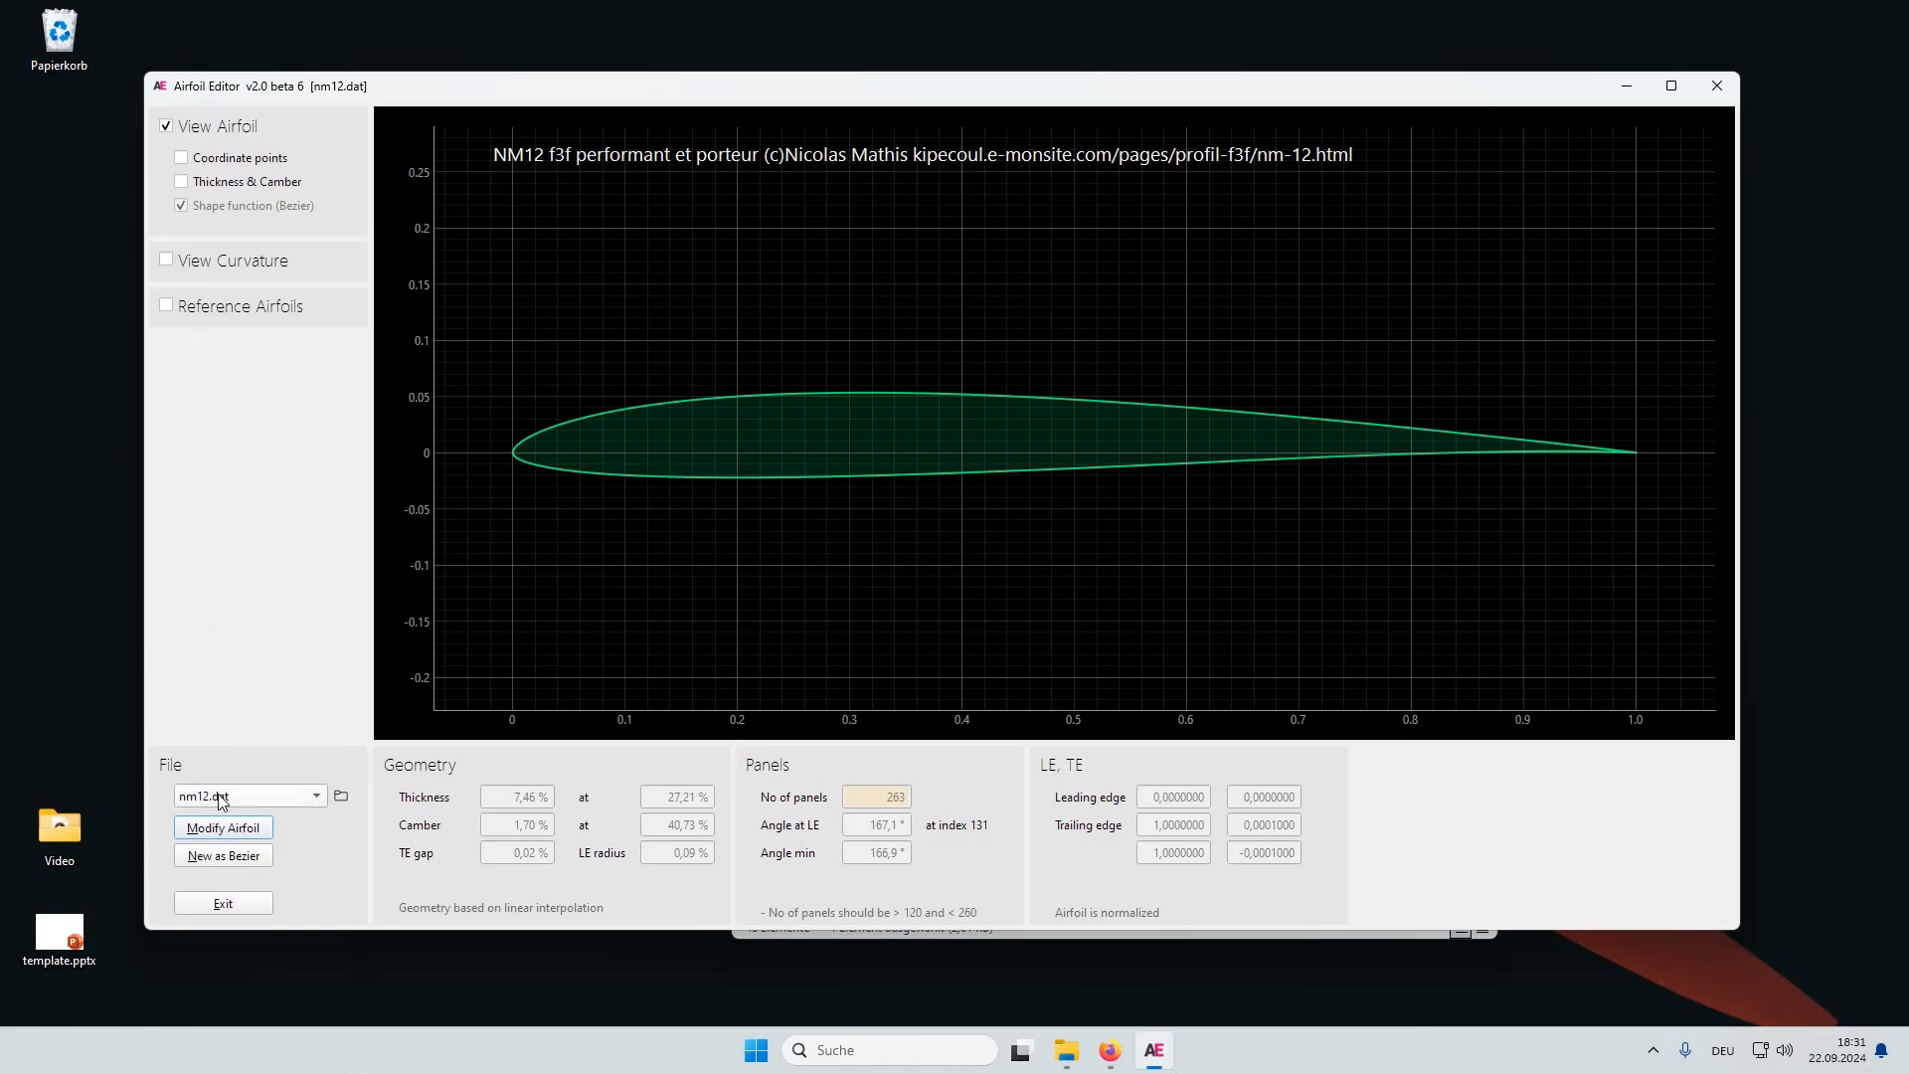
scroll(221, 801, "down", 4)
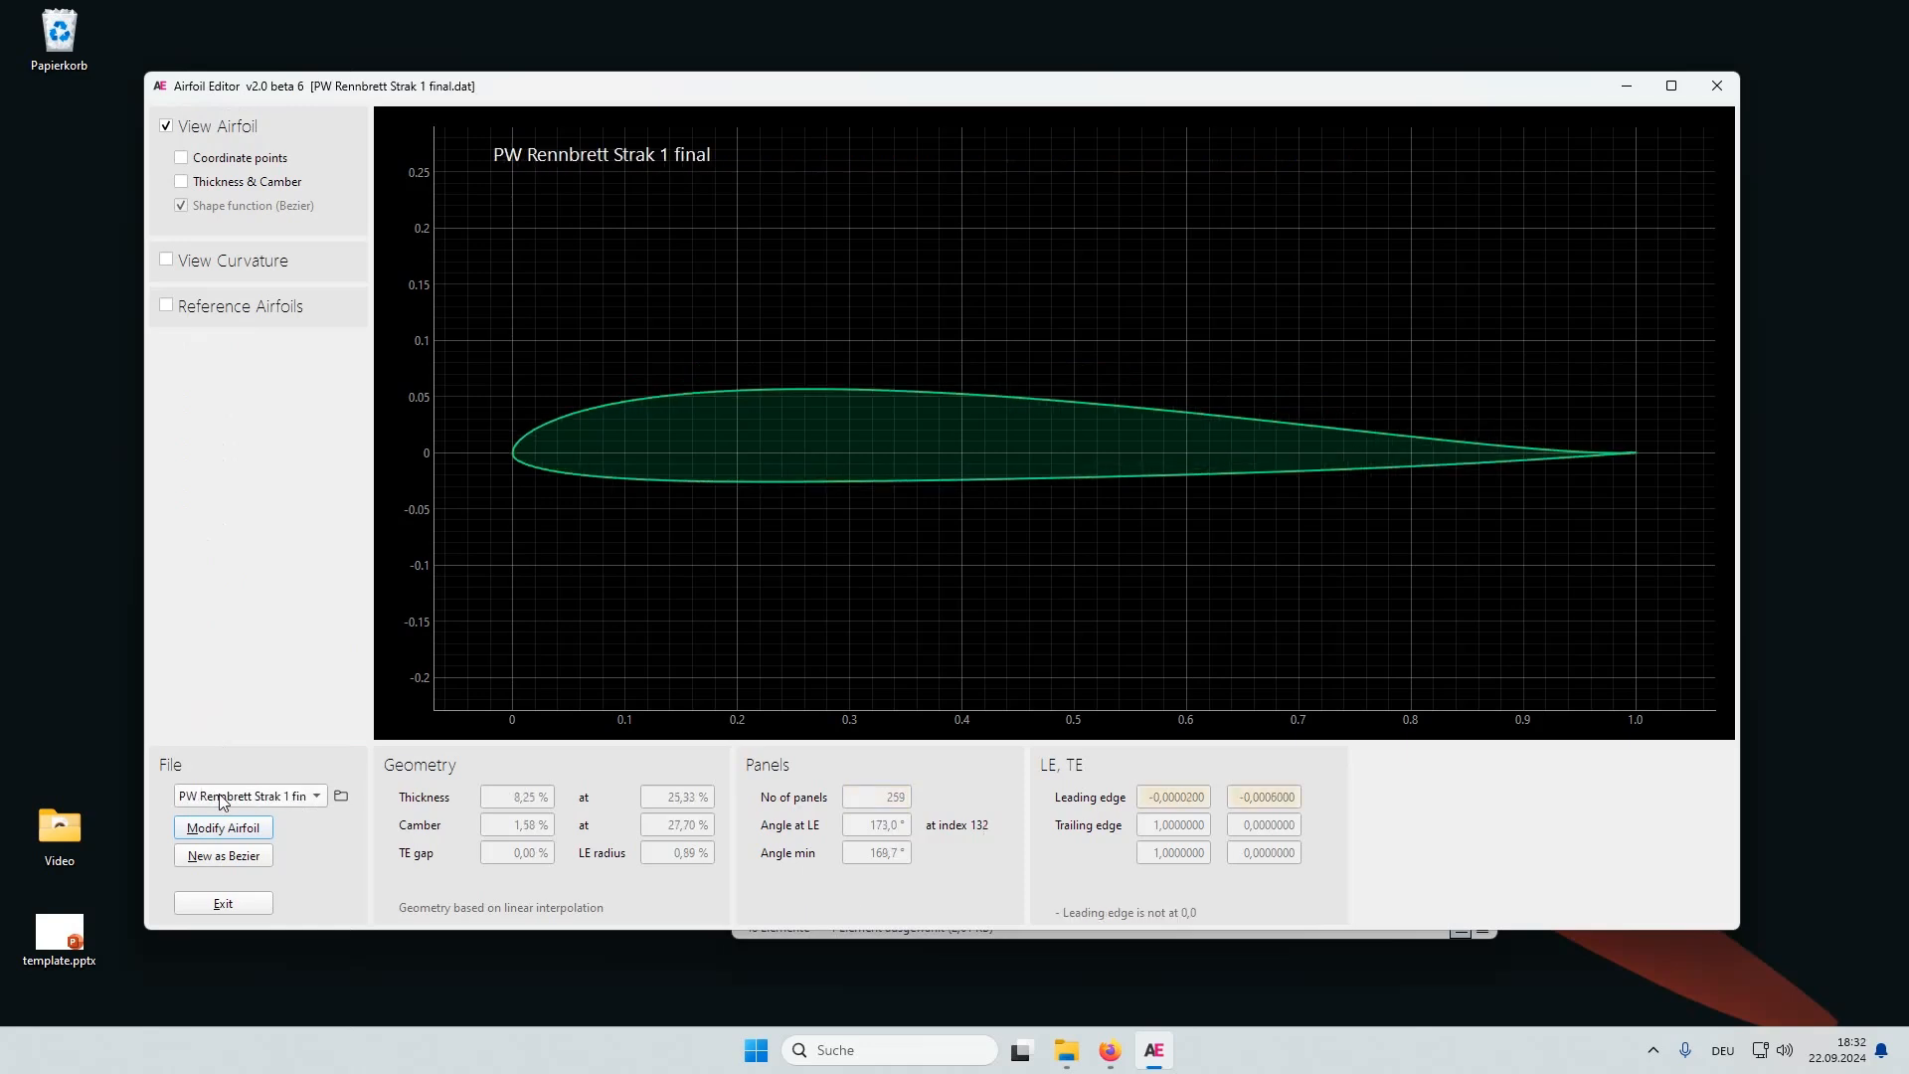
scroll(221, 801, "down", 3)
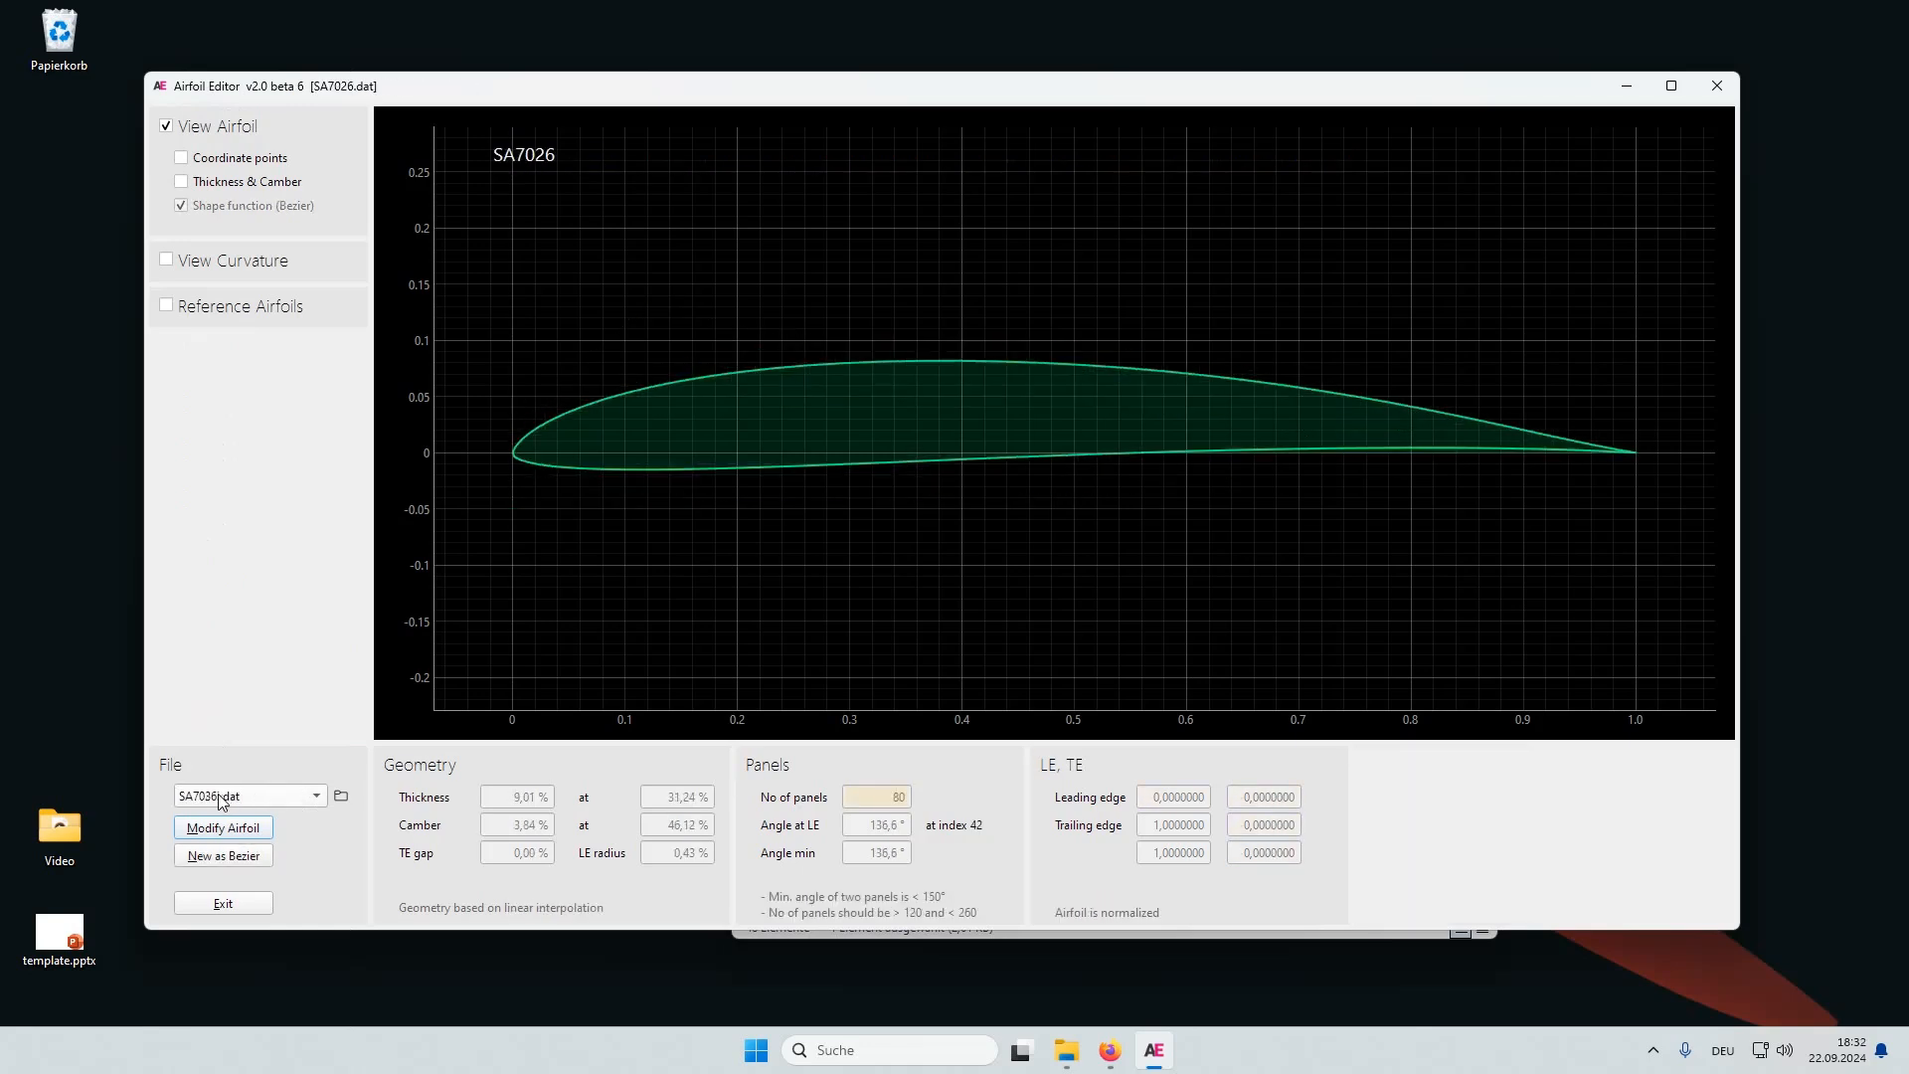
scroll(220, 801, "down", 4)
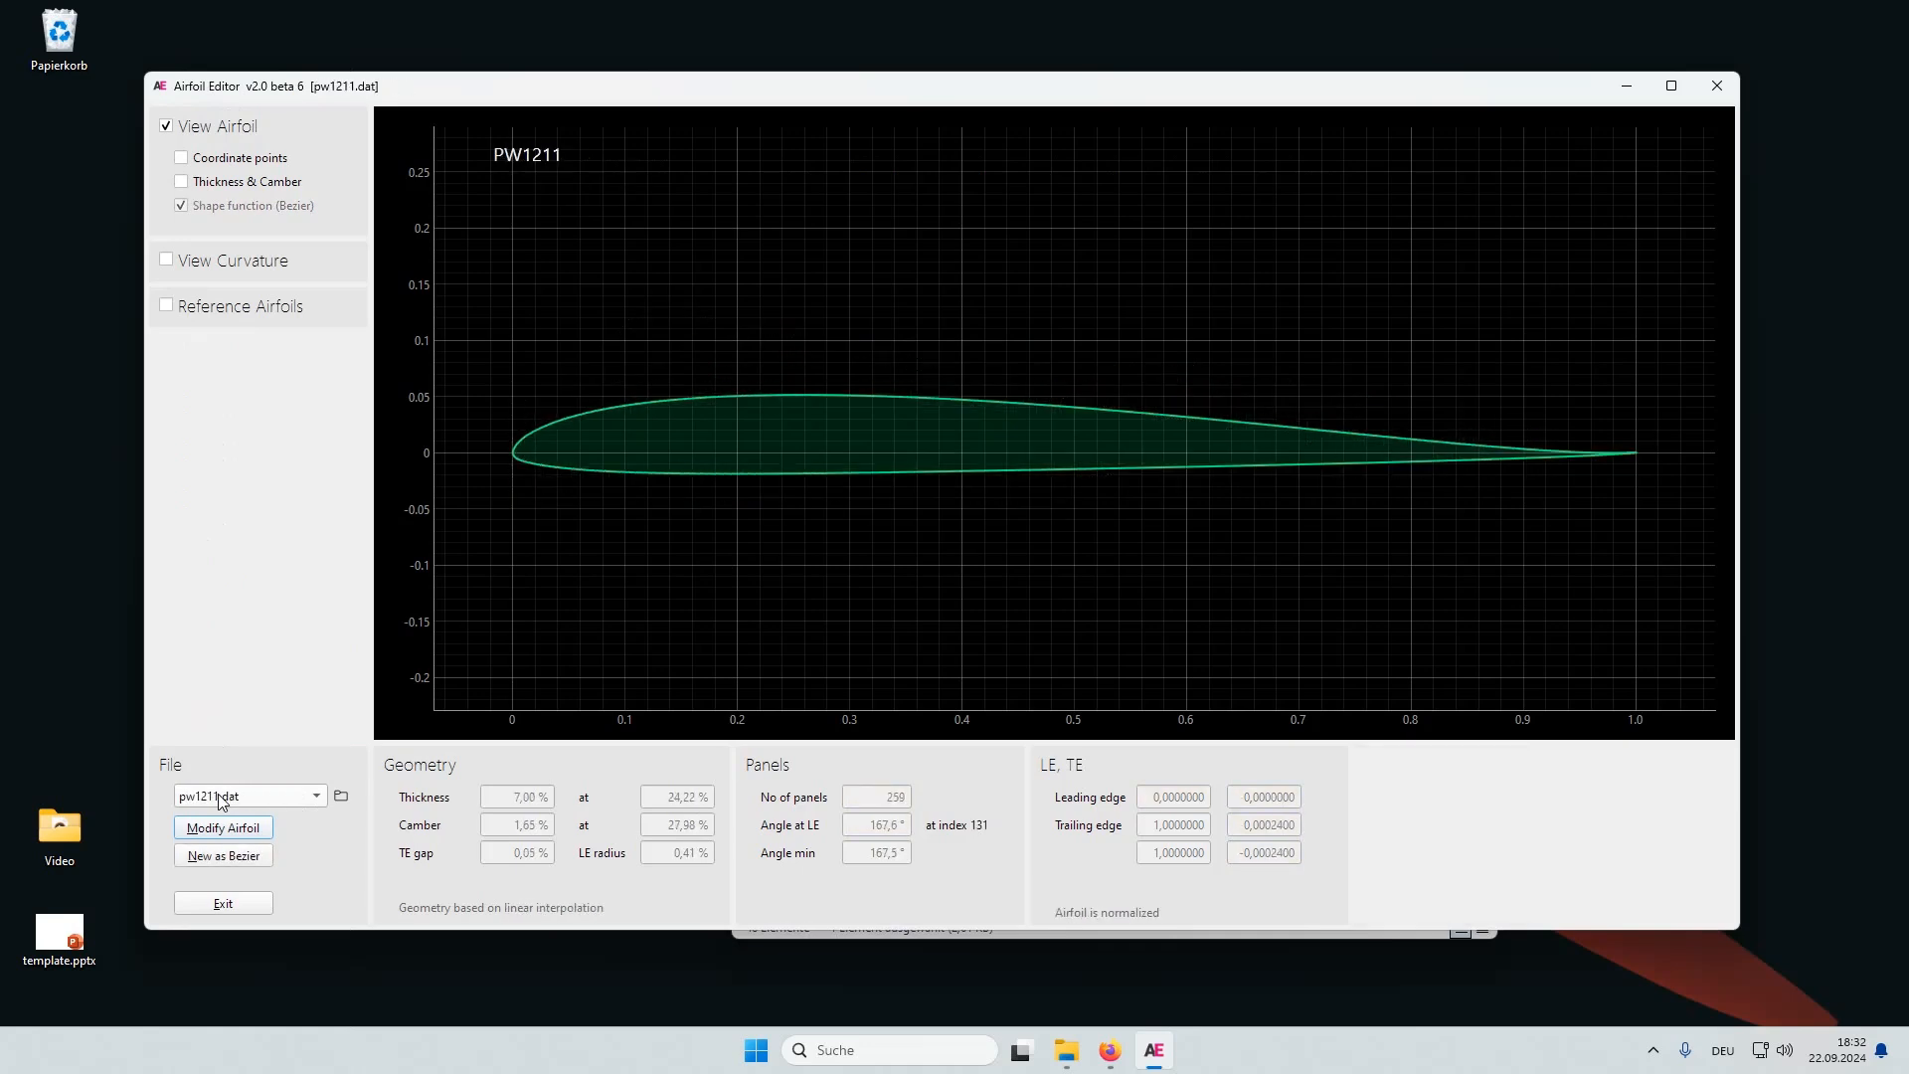
scroll(221, 801, "down", 3)
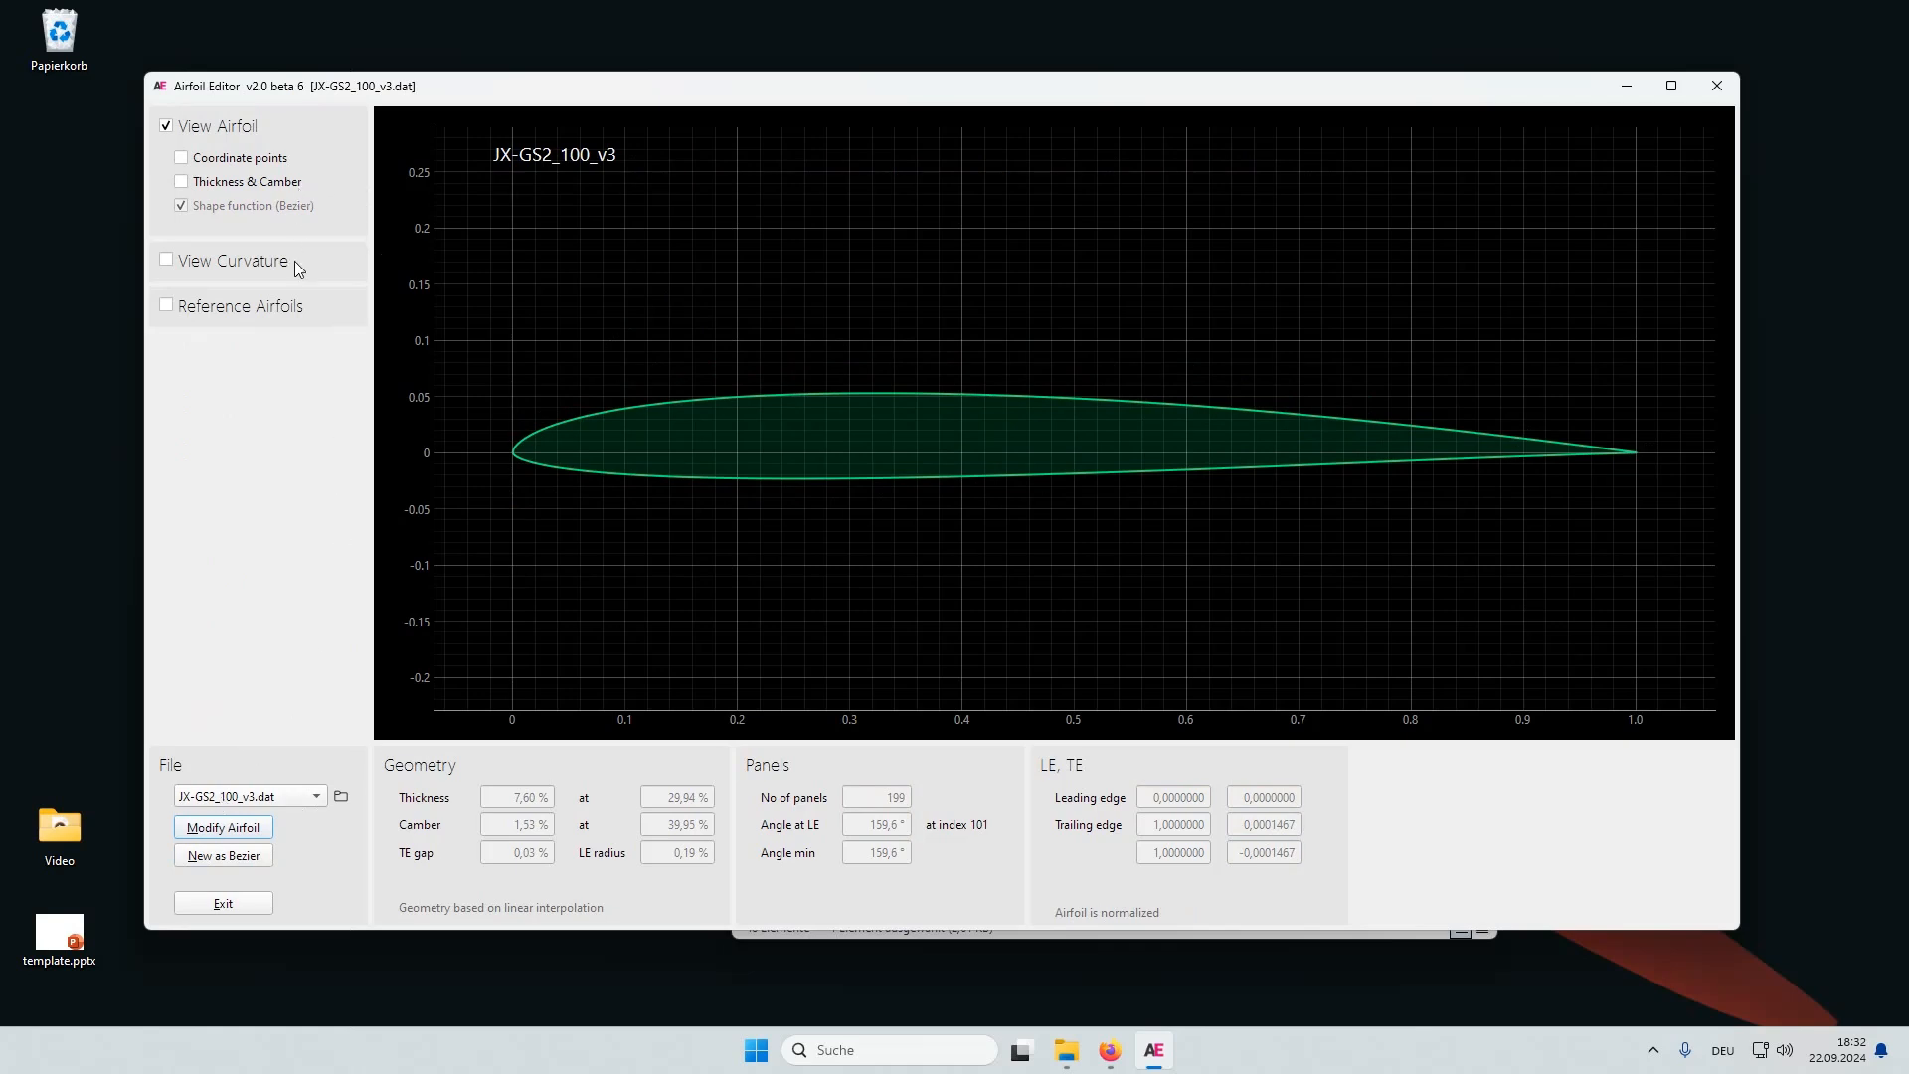
Step: Enable reference airfoils and add mh31.dat as the reference for comparison
left_click(242, 308)
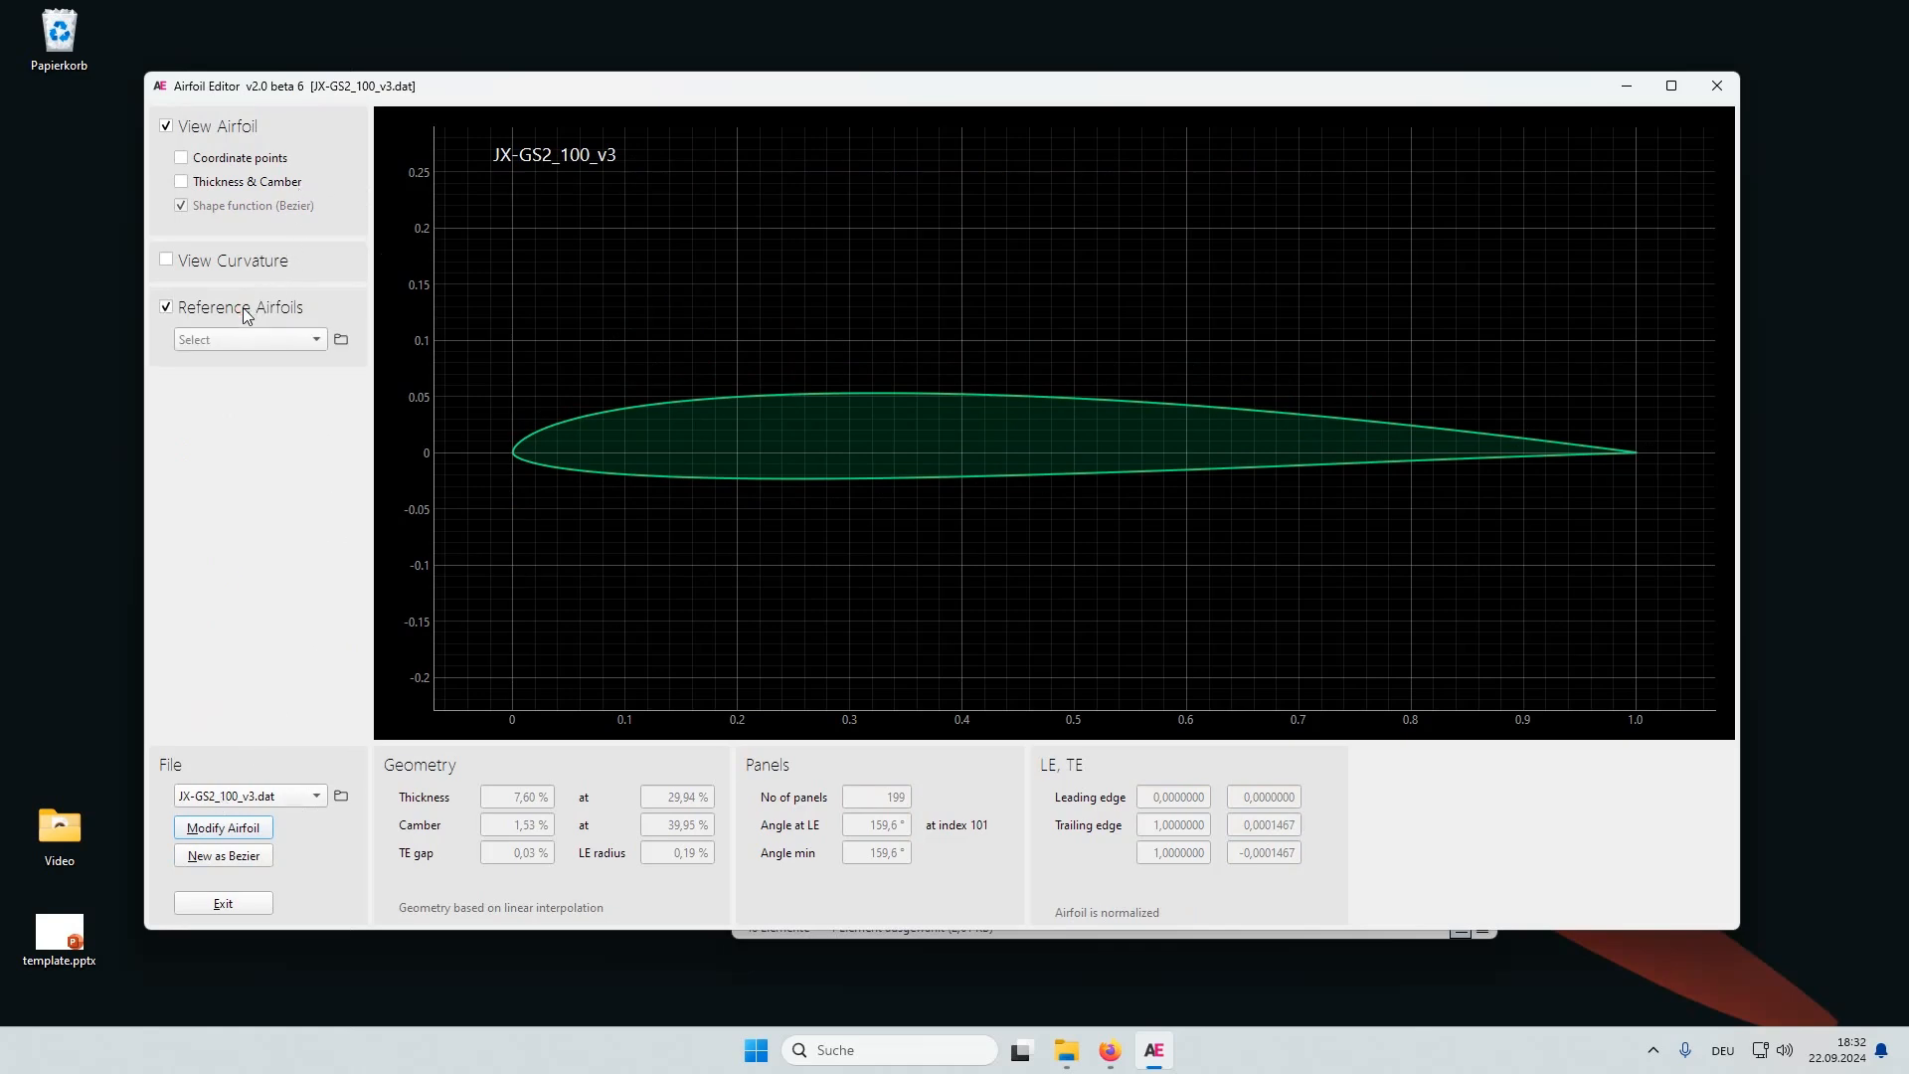
left_click(231, 341)
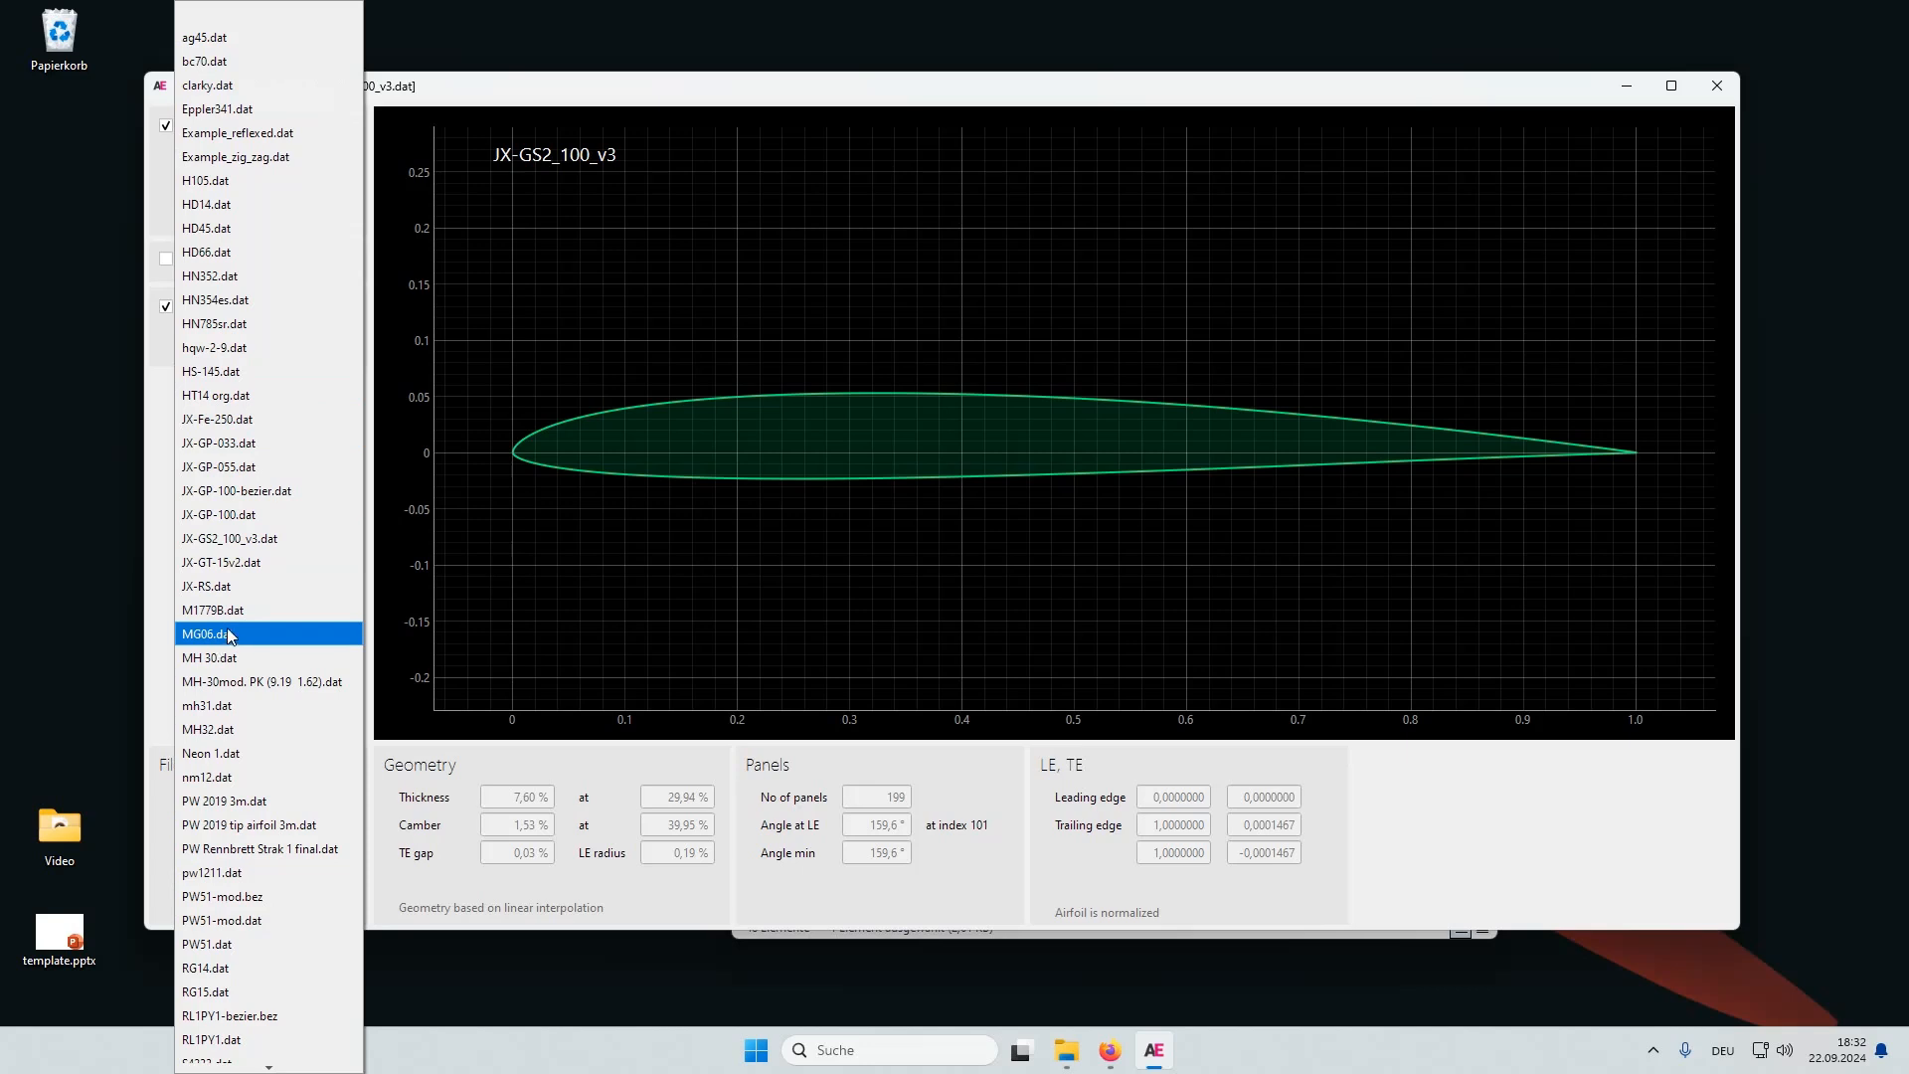
left_click(223, 707)
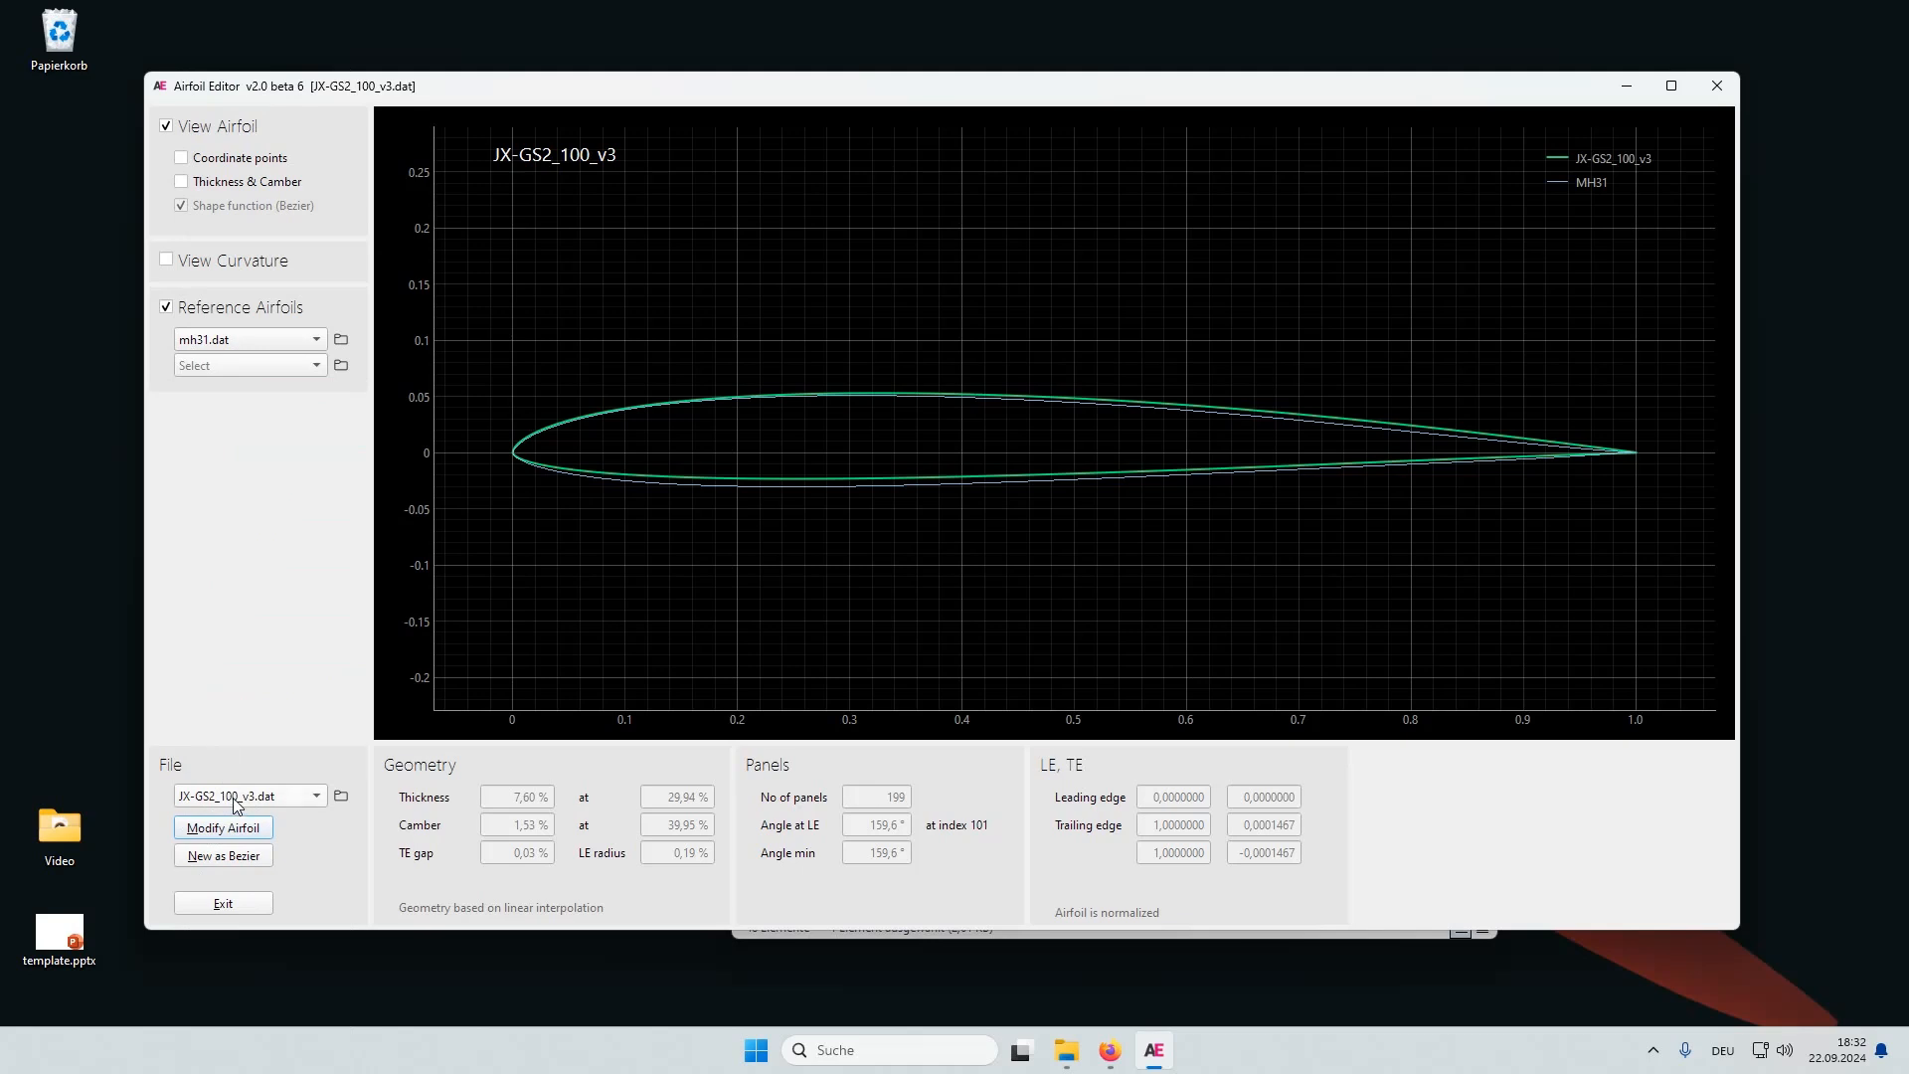
Step: Browse through the airfoil files to compare their shapes with the MH31 reference, finishing on RL1PY1.dat
scroll(234, 802, "down", 2)
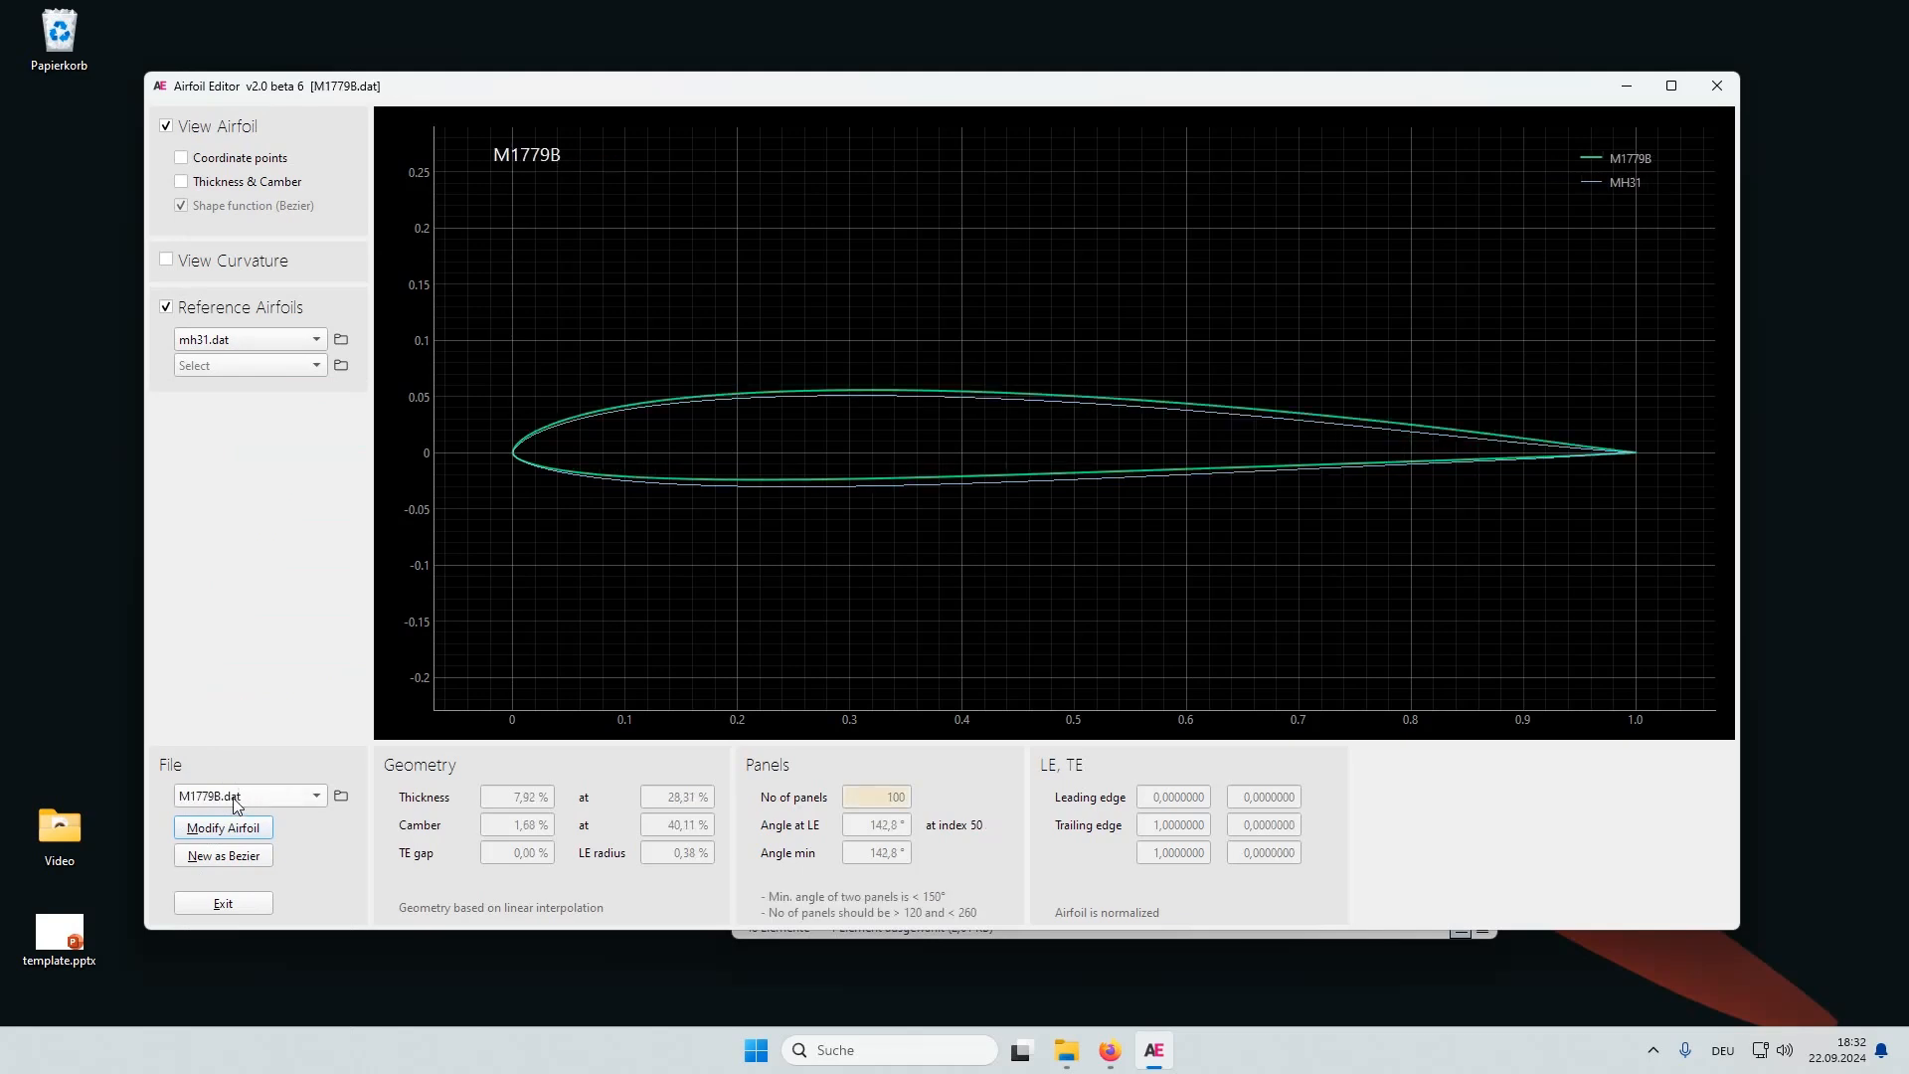
scroll(235, 801, "down", 3)
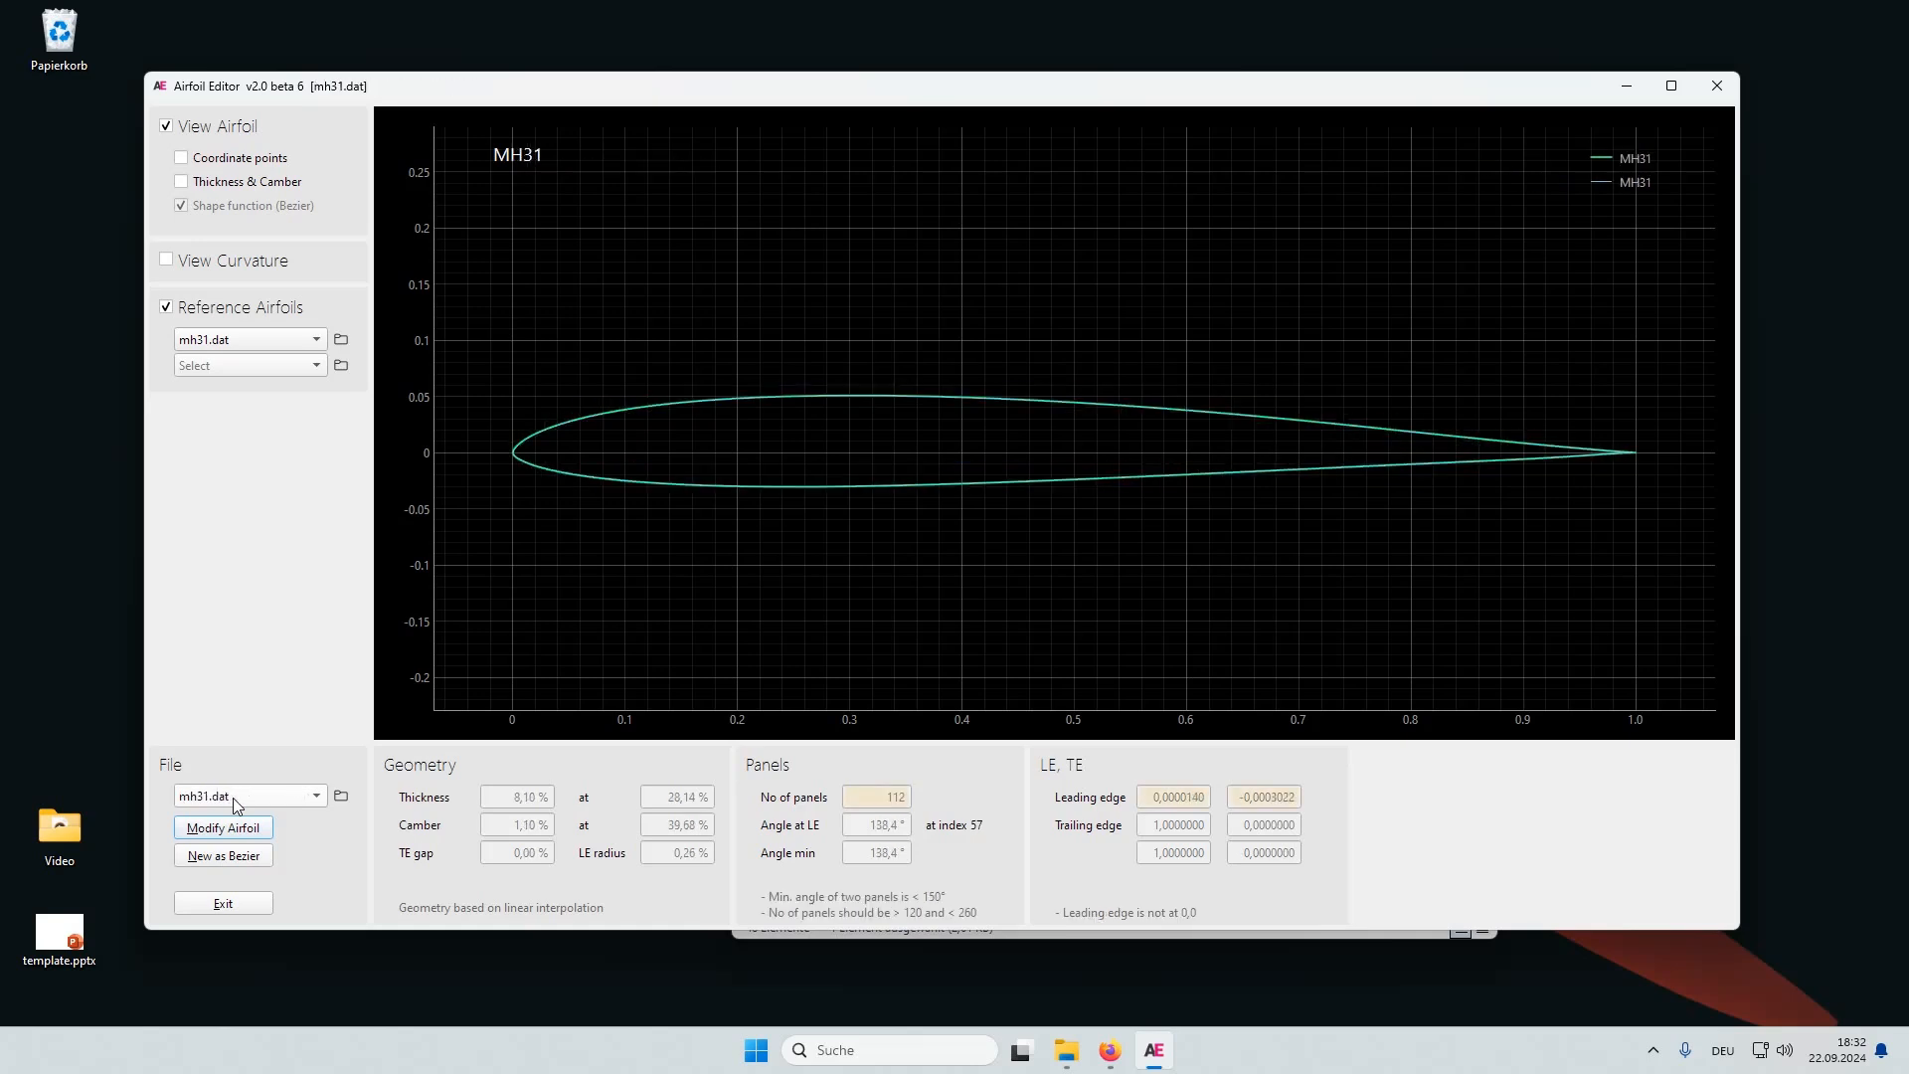
scroll(233, 798, "down", 1)
scroll(232, 798, "down", 3)
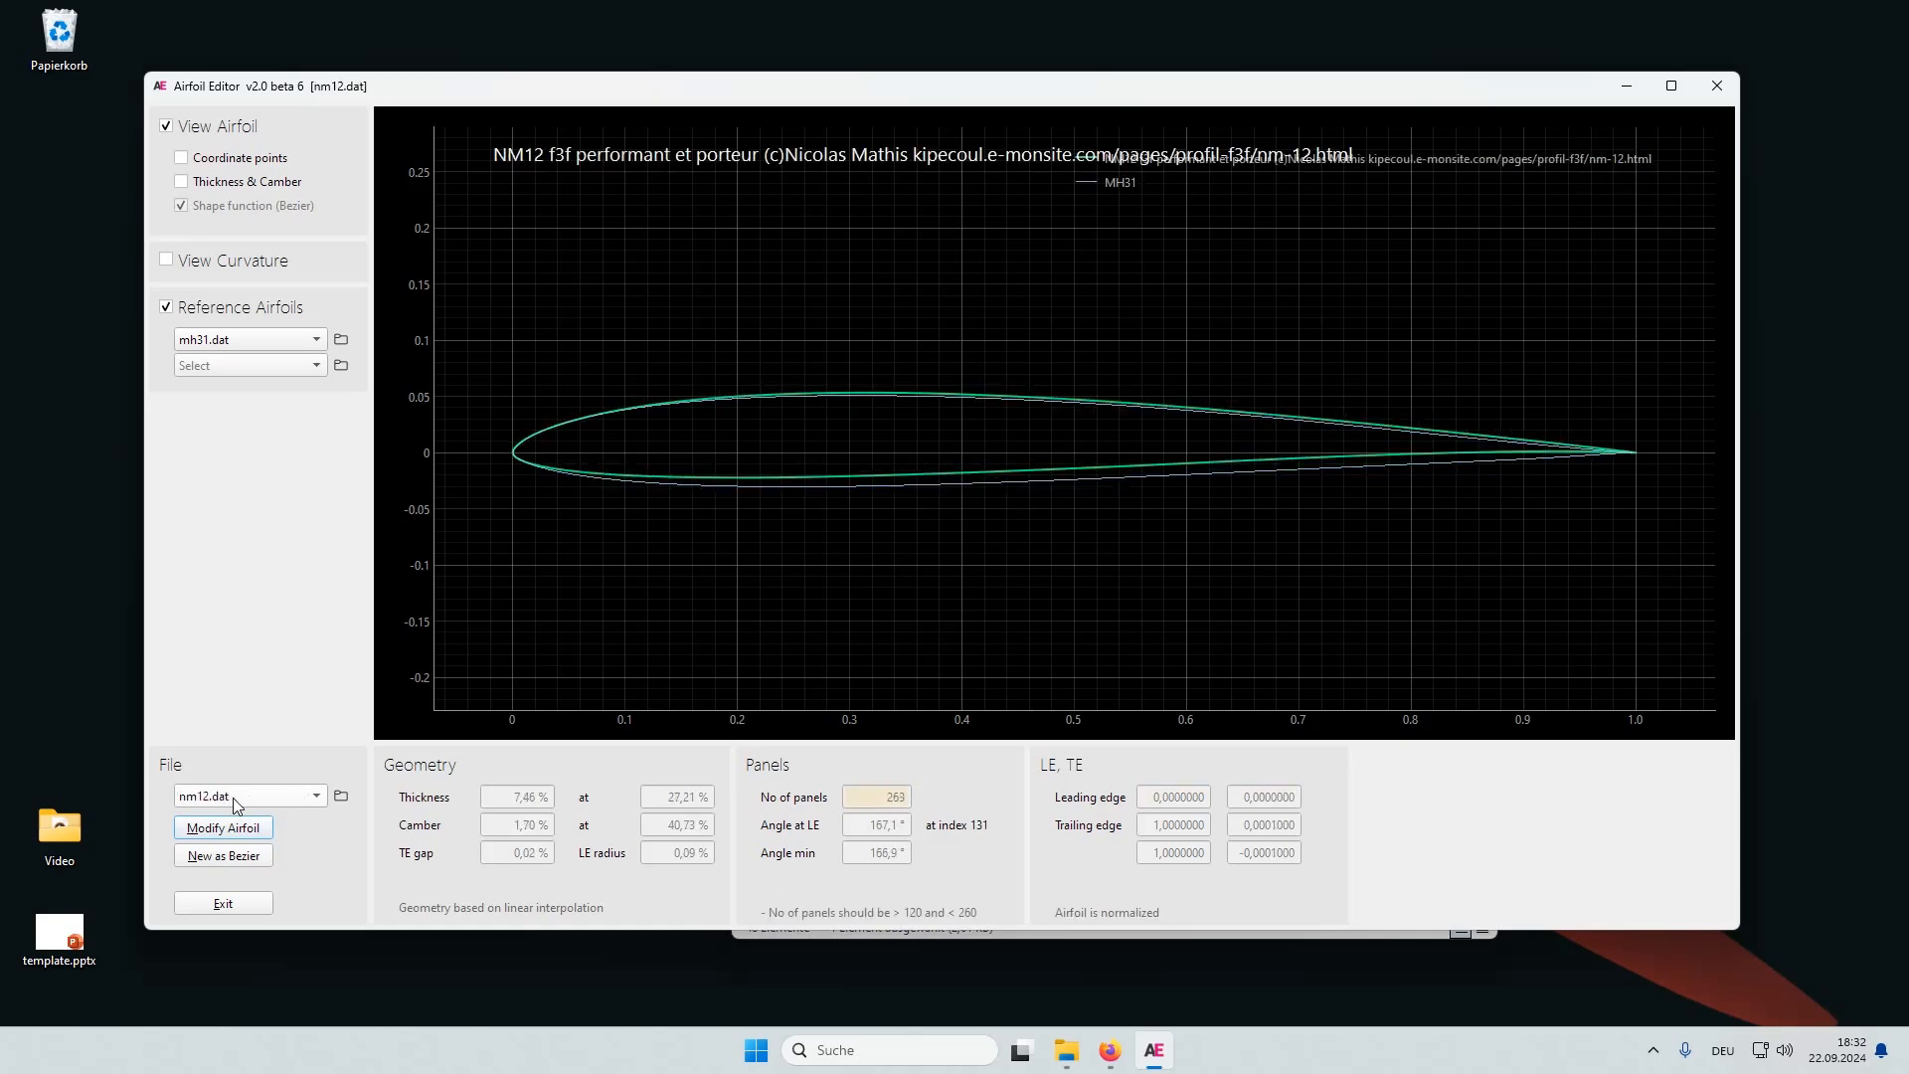
scroll(232, 797, "down", 1)
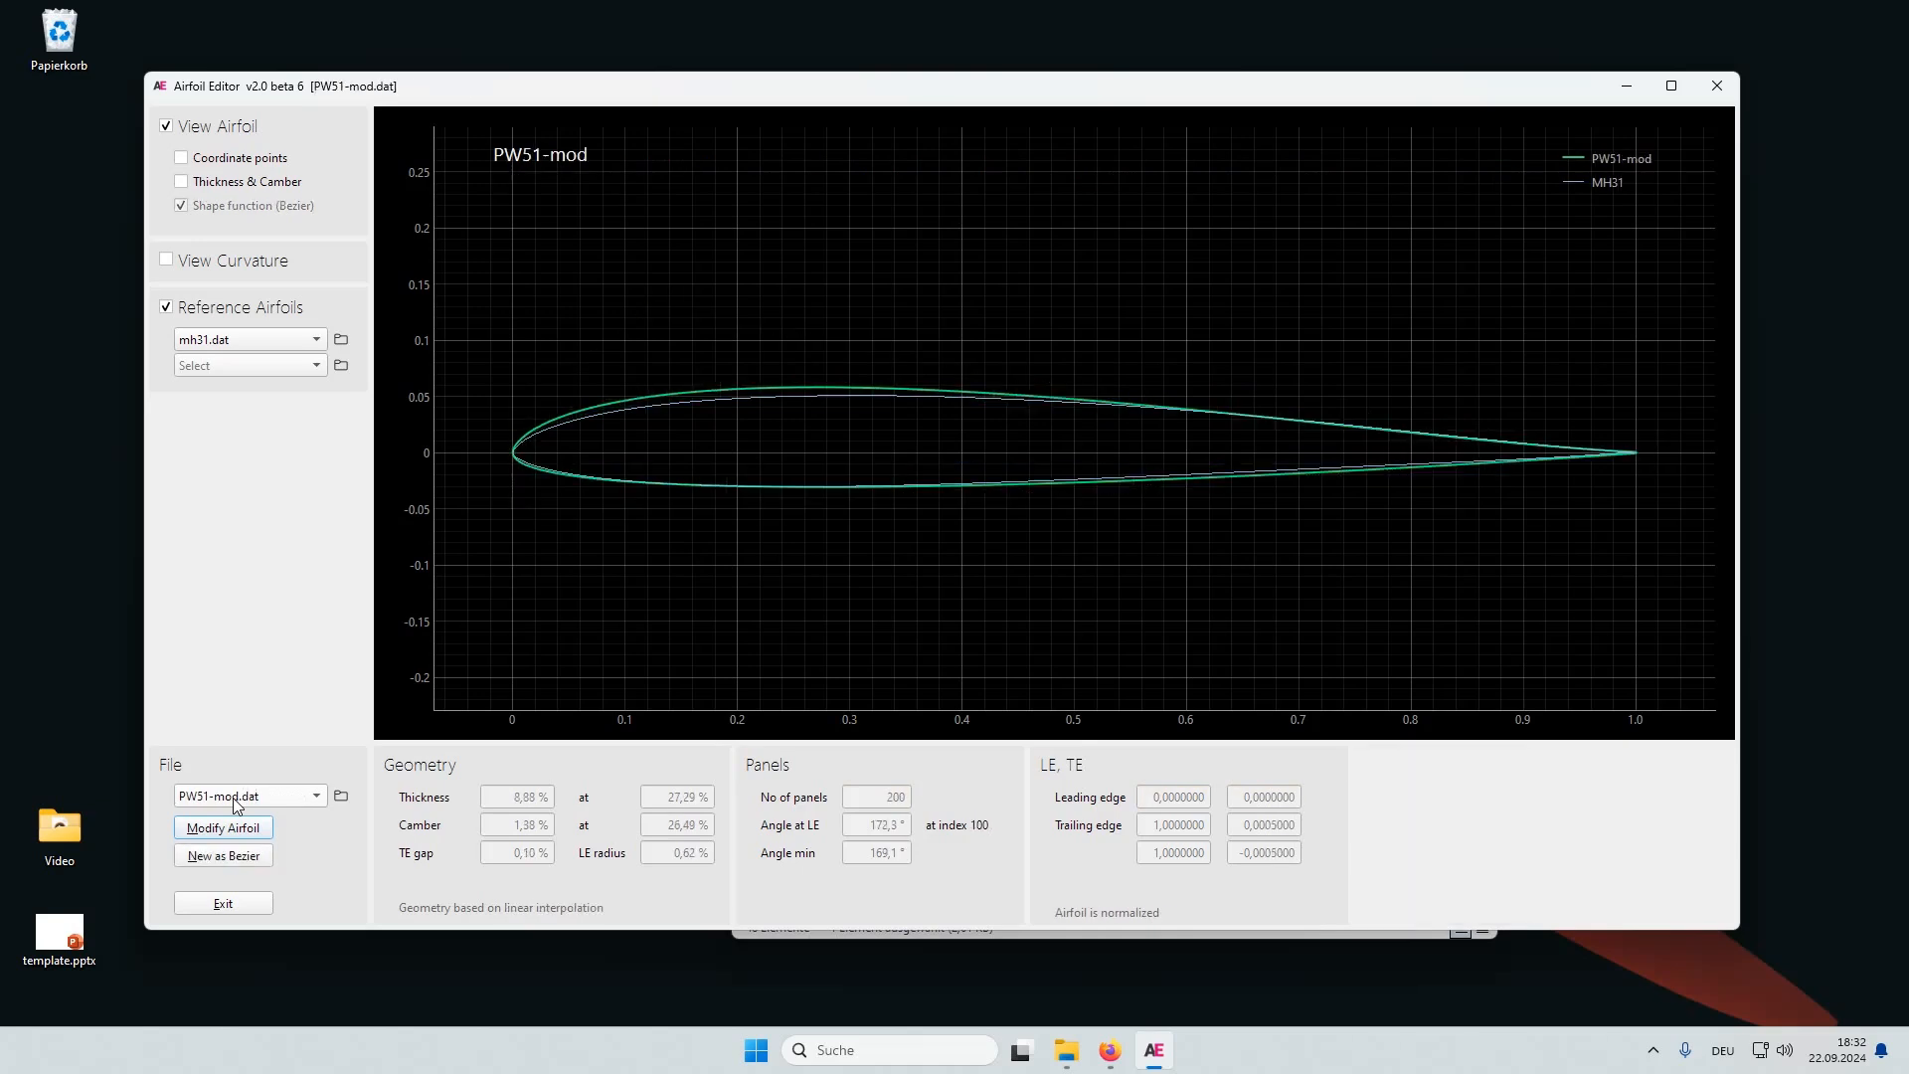
scroll(233, 797, "down", 2)
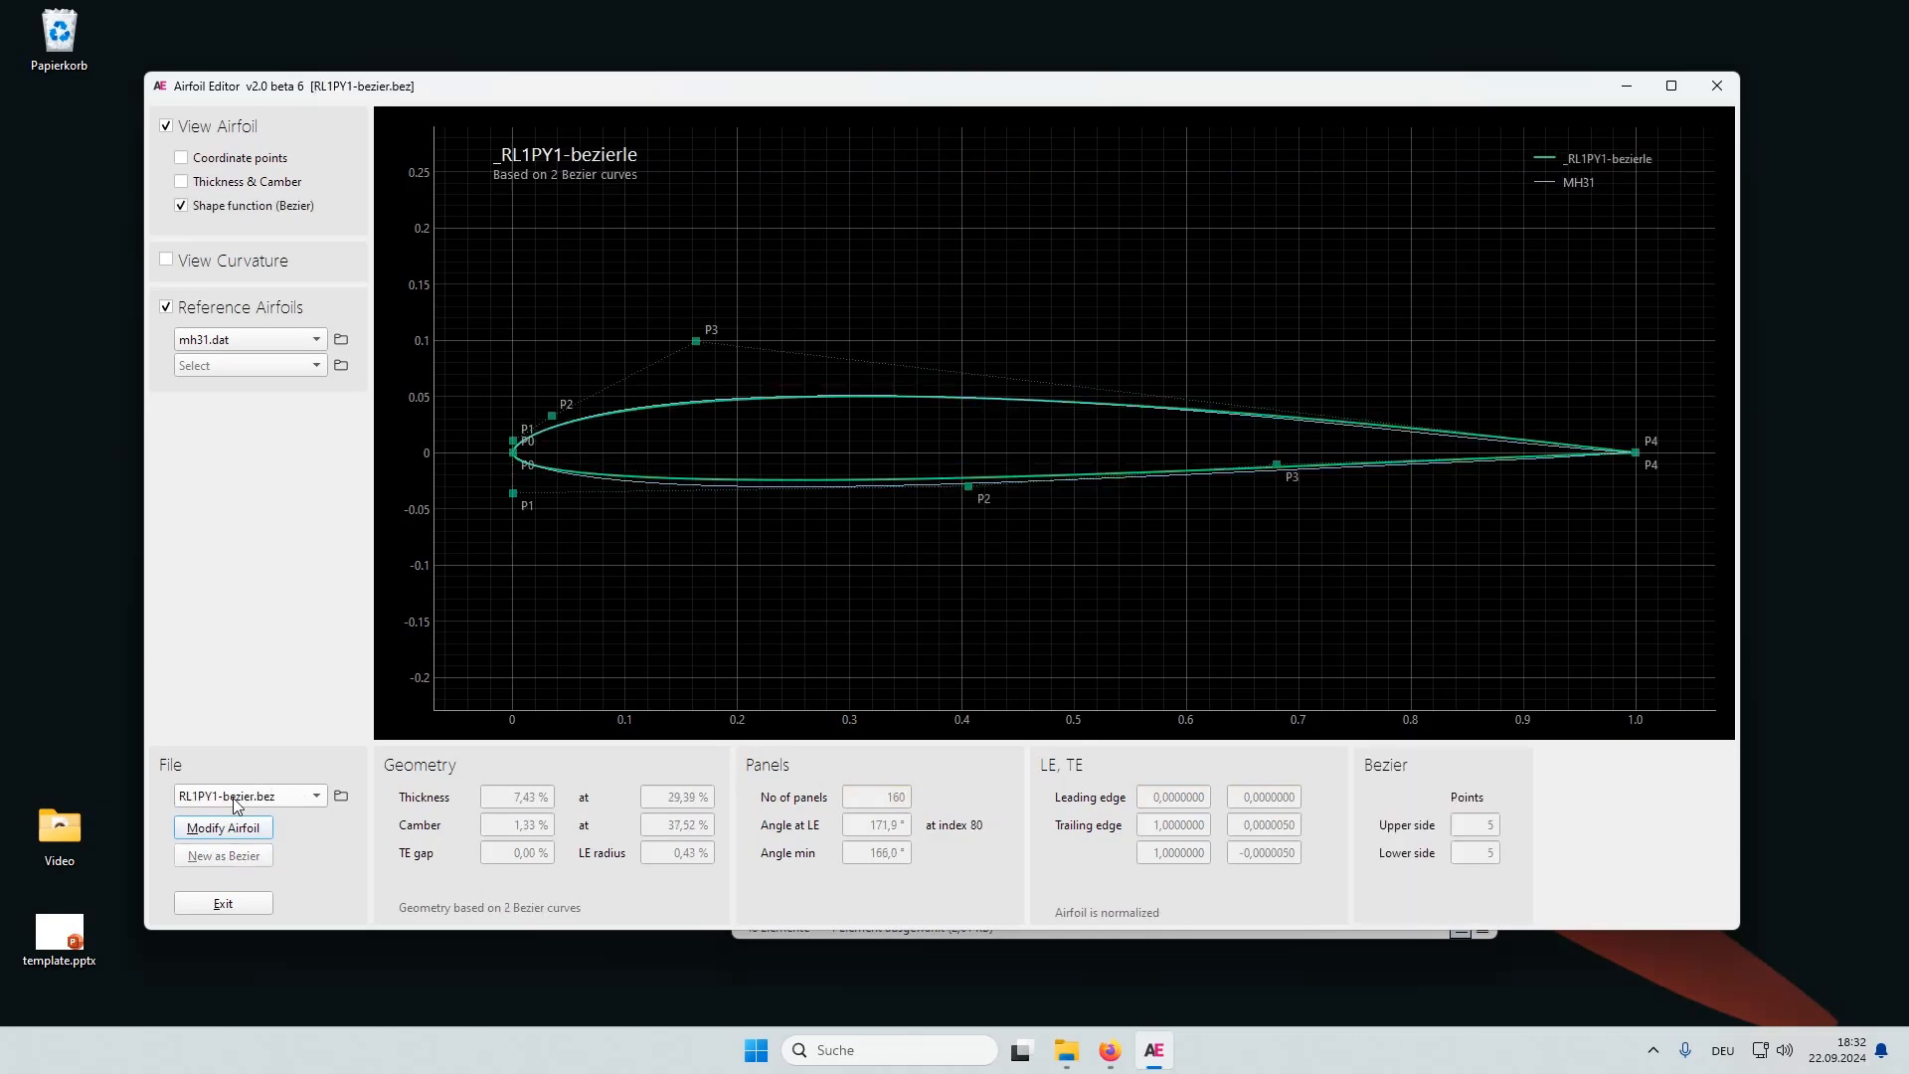
scroll(235, 803, "down", 4)
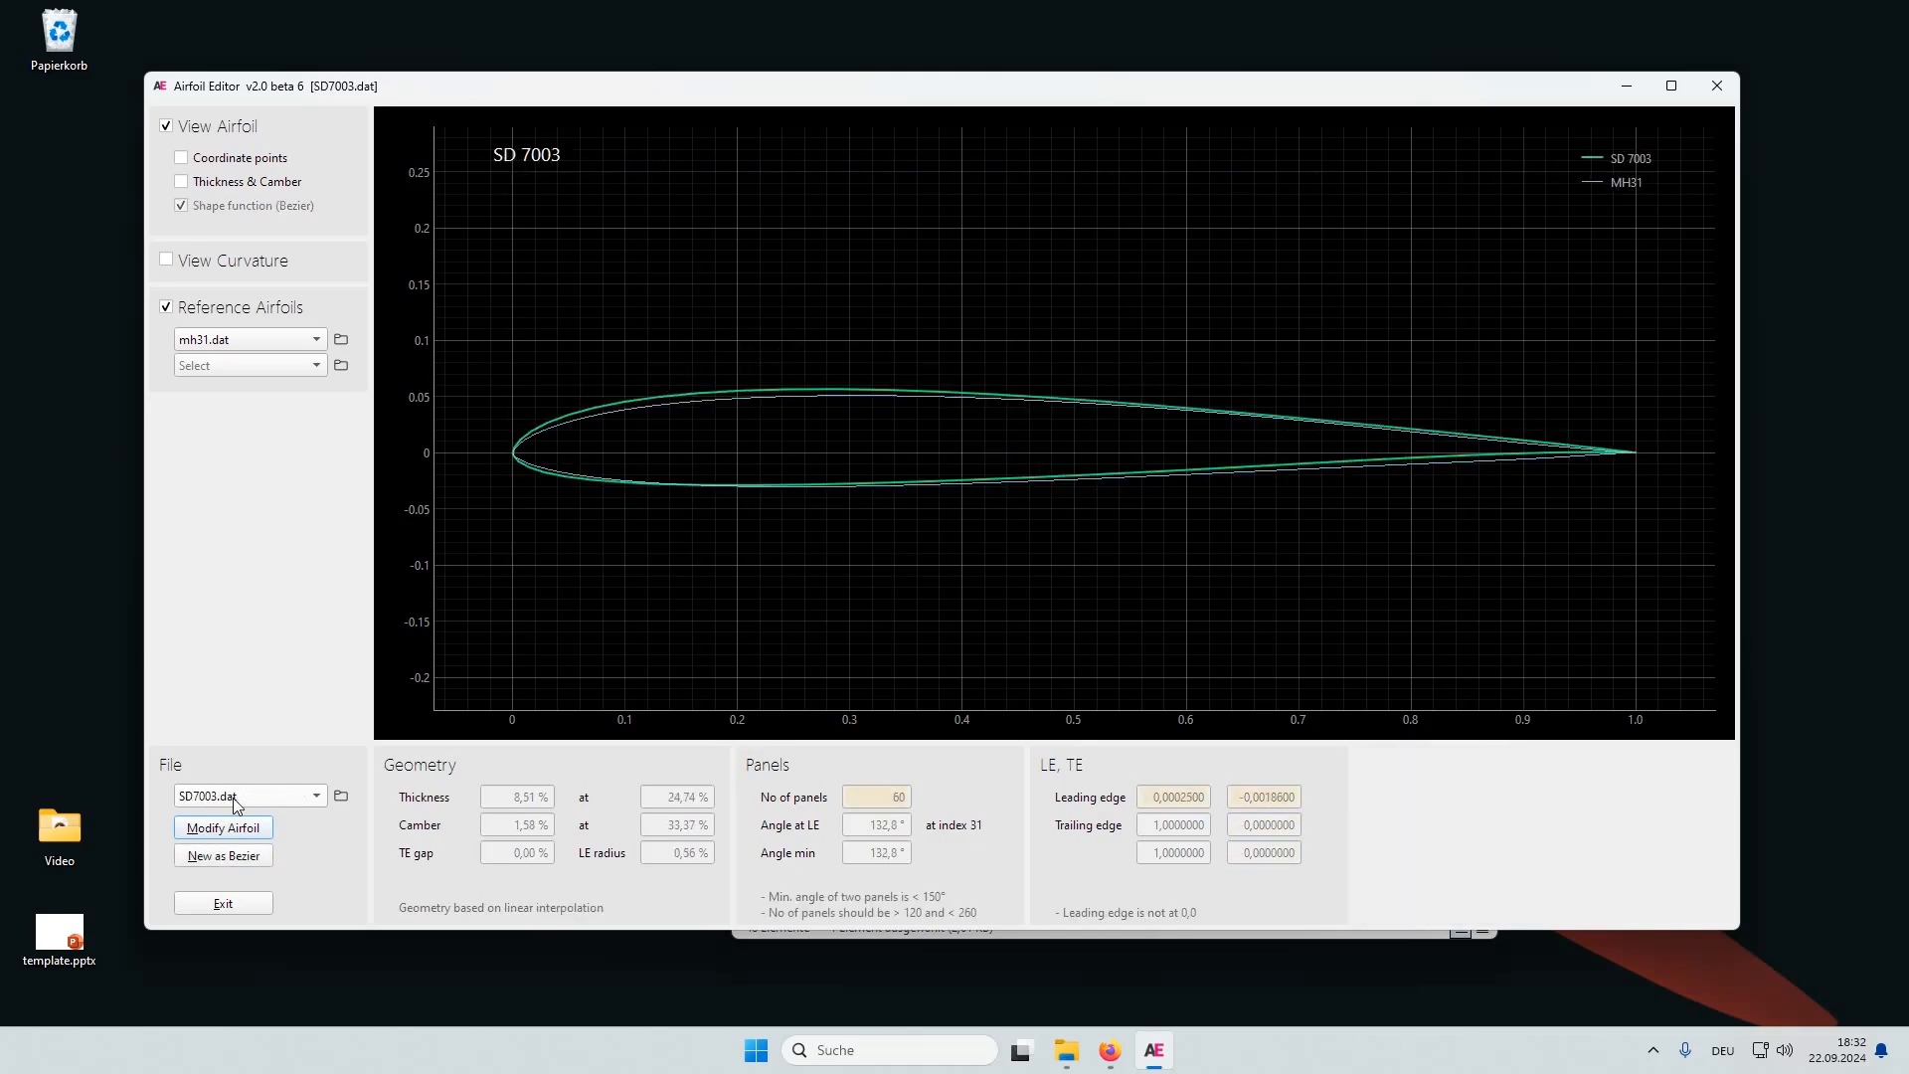
scroll(232, 797, "up", 3)
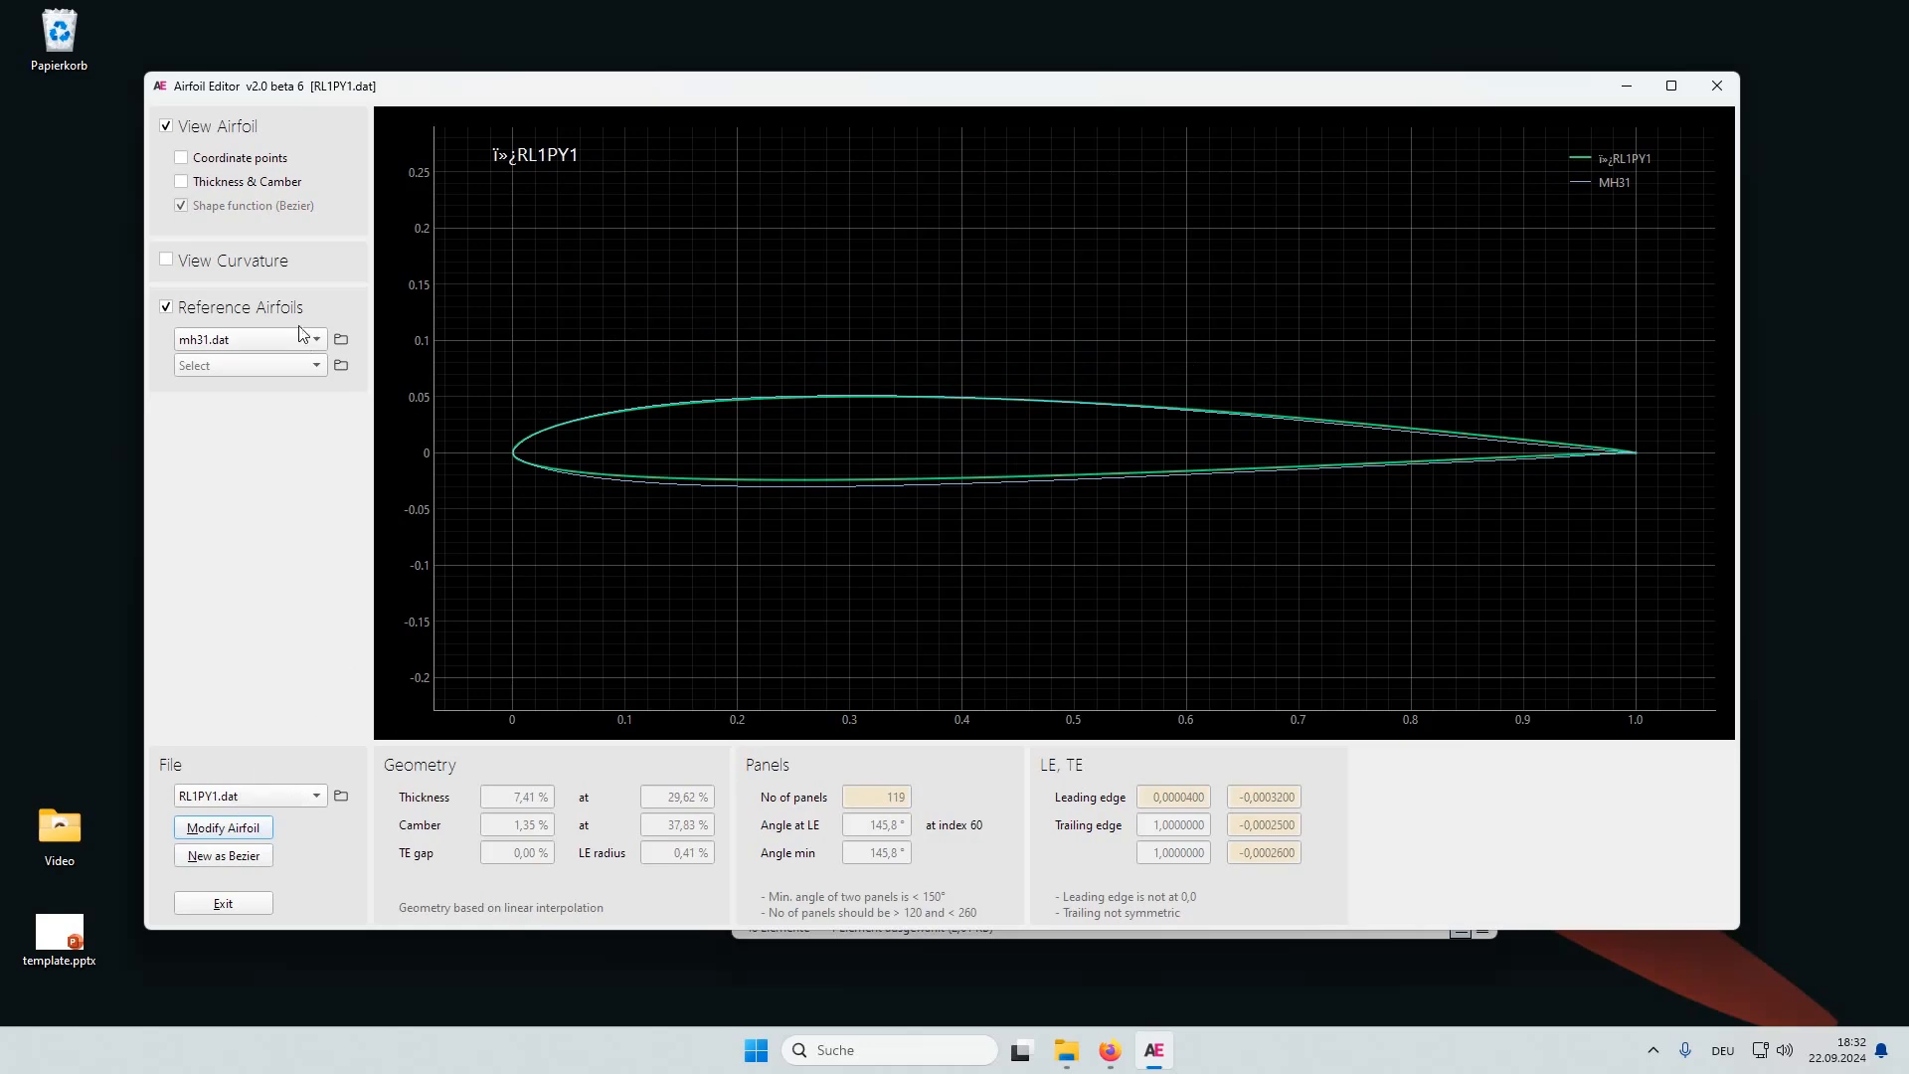
Step: Disable the reference airfoils and load Example_reflexed.dat
left_click(238, 309)
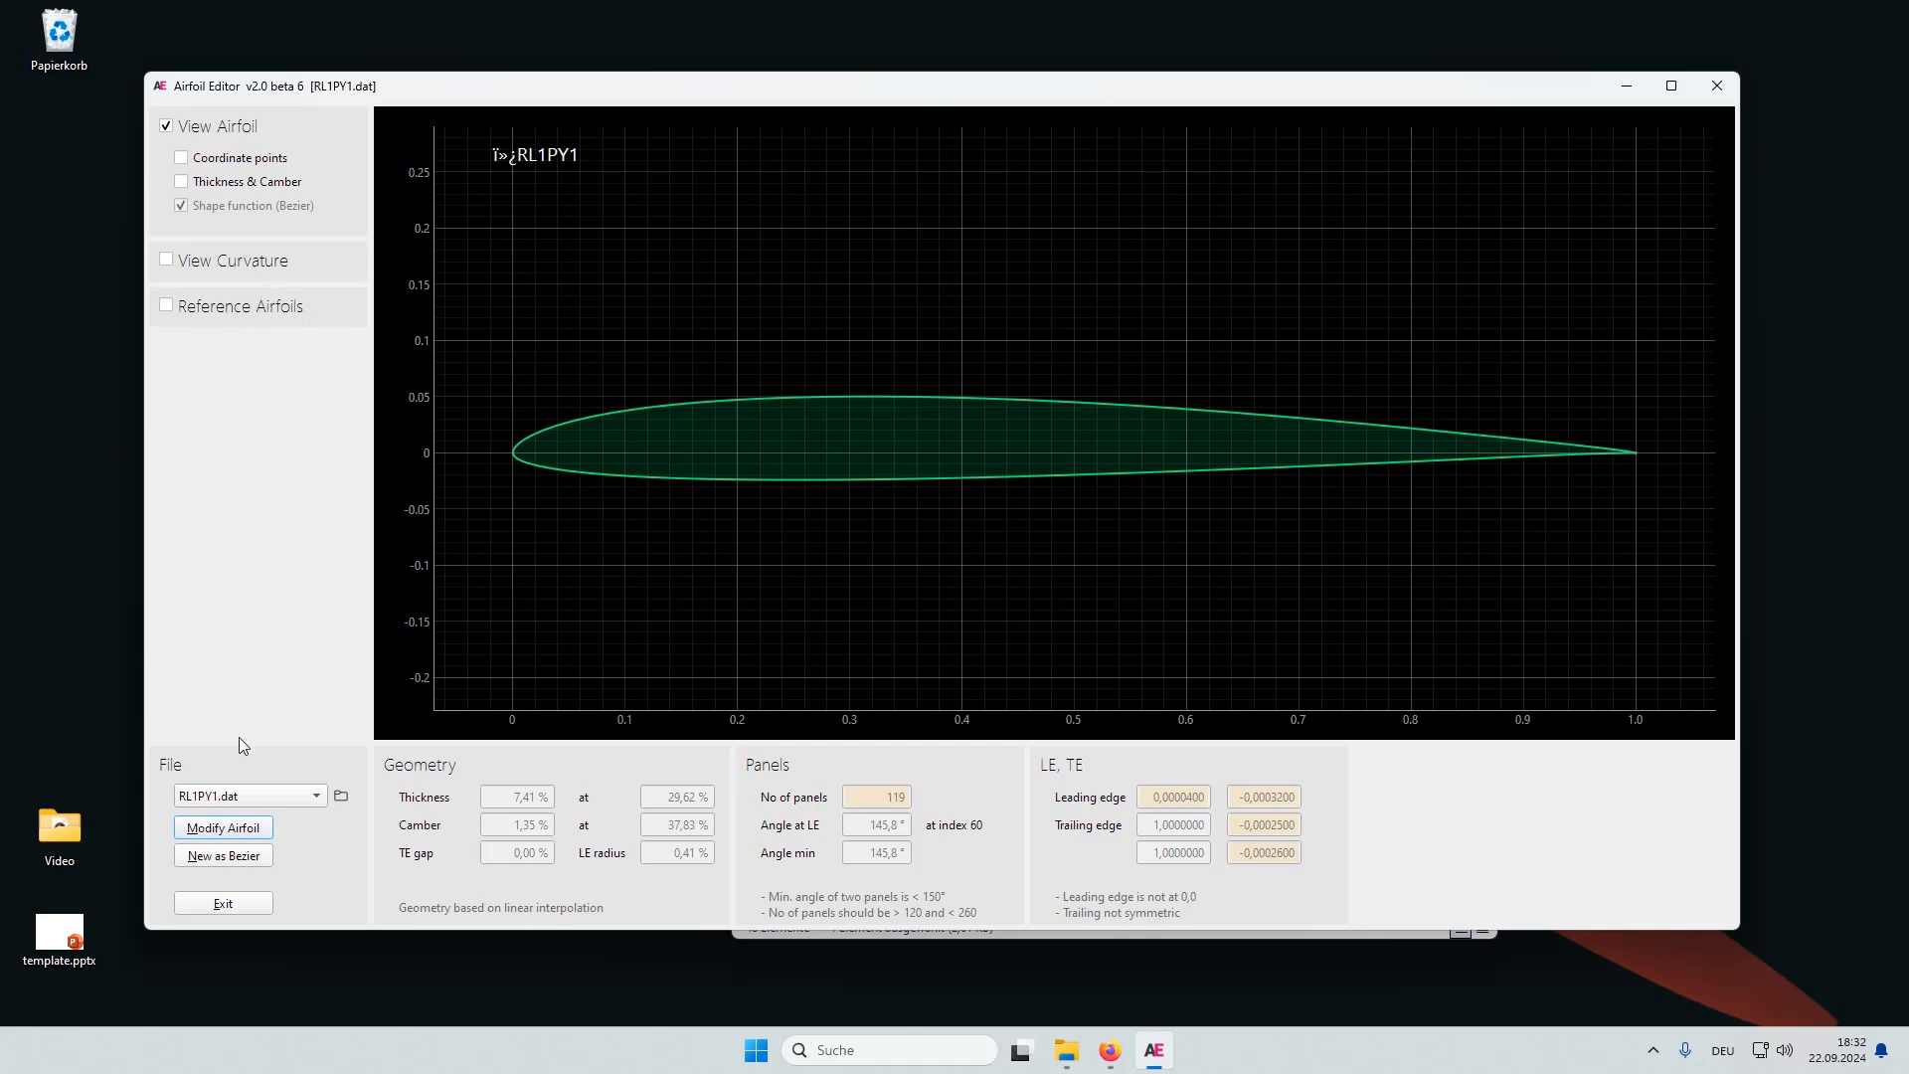
left_click(277, 801)
scroll(275, 337, "up", 3)
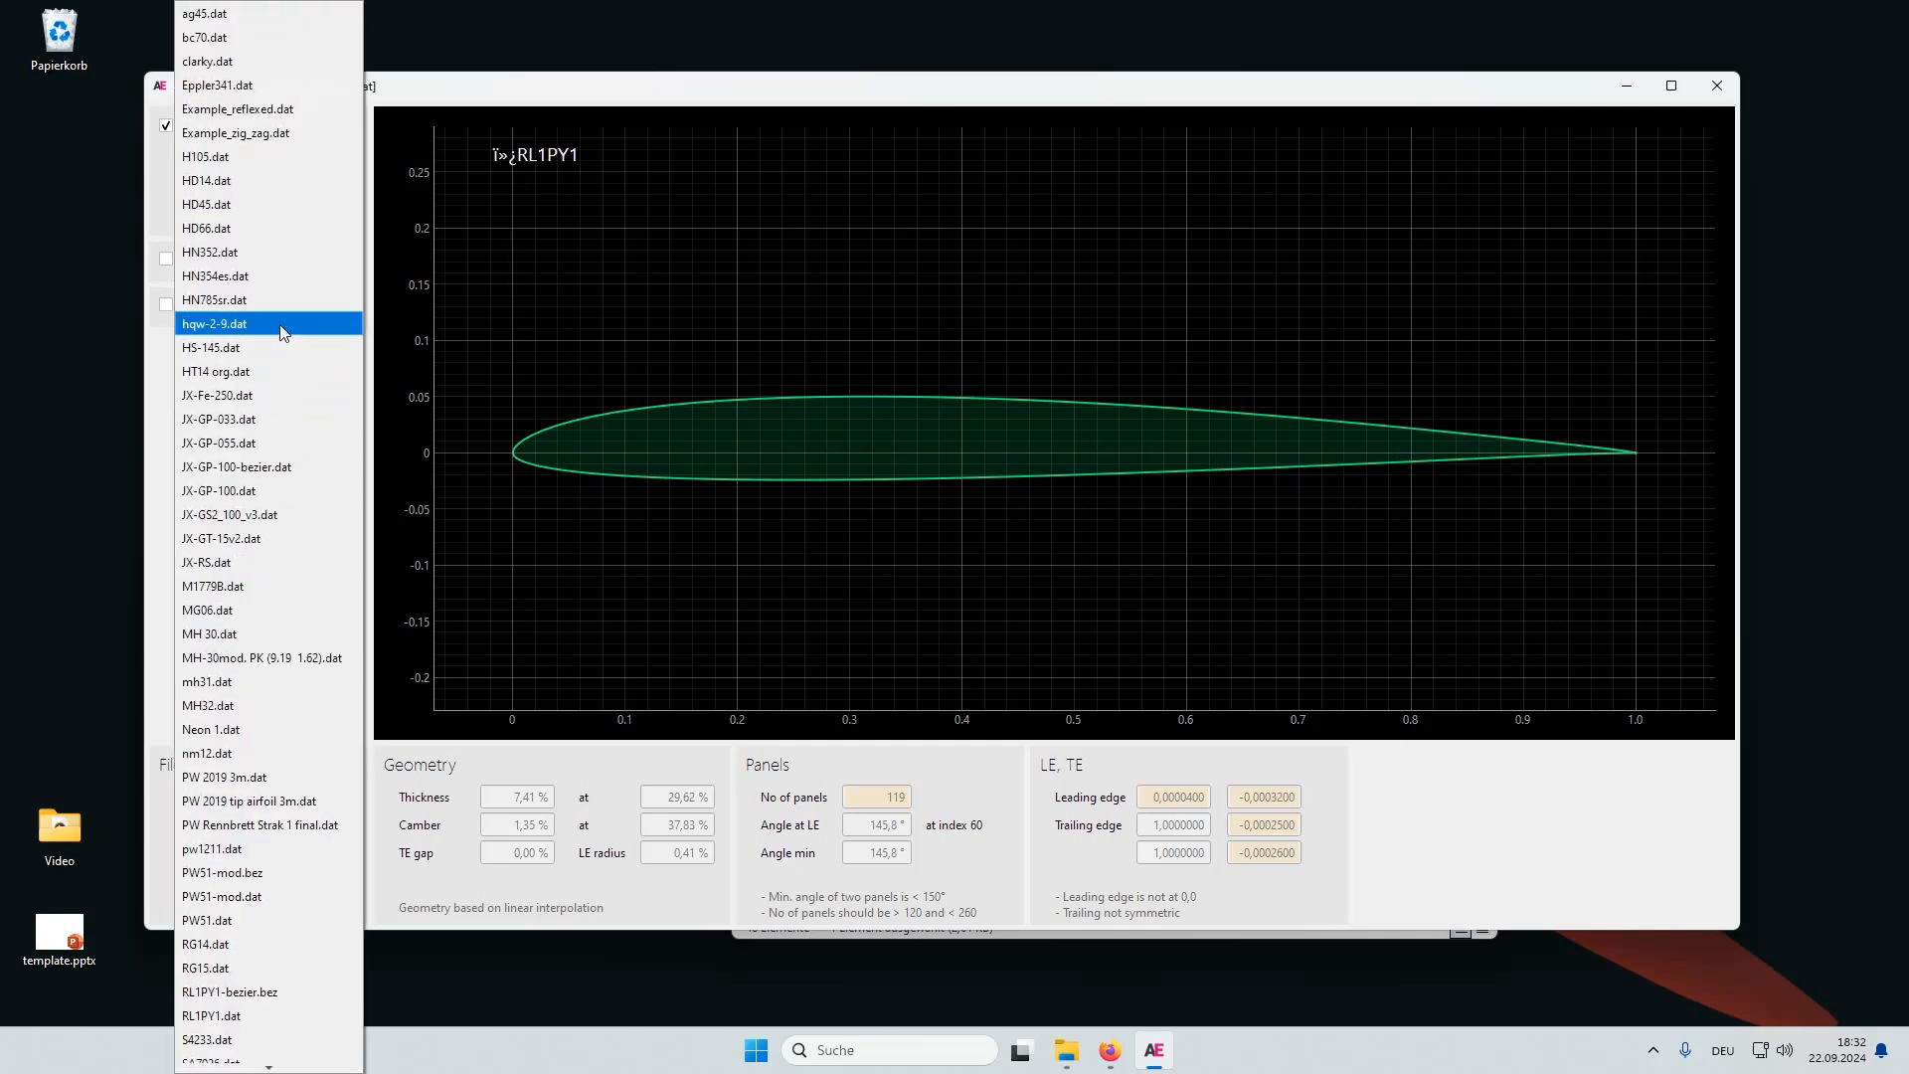
left_click(289, 111)
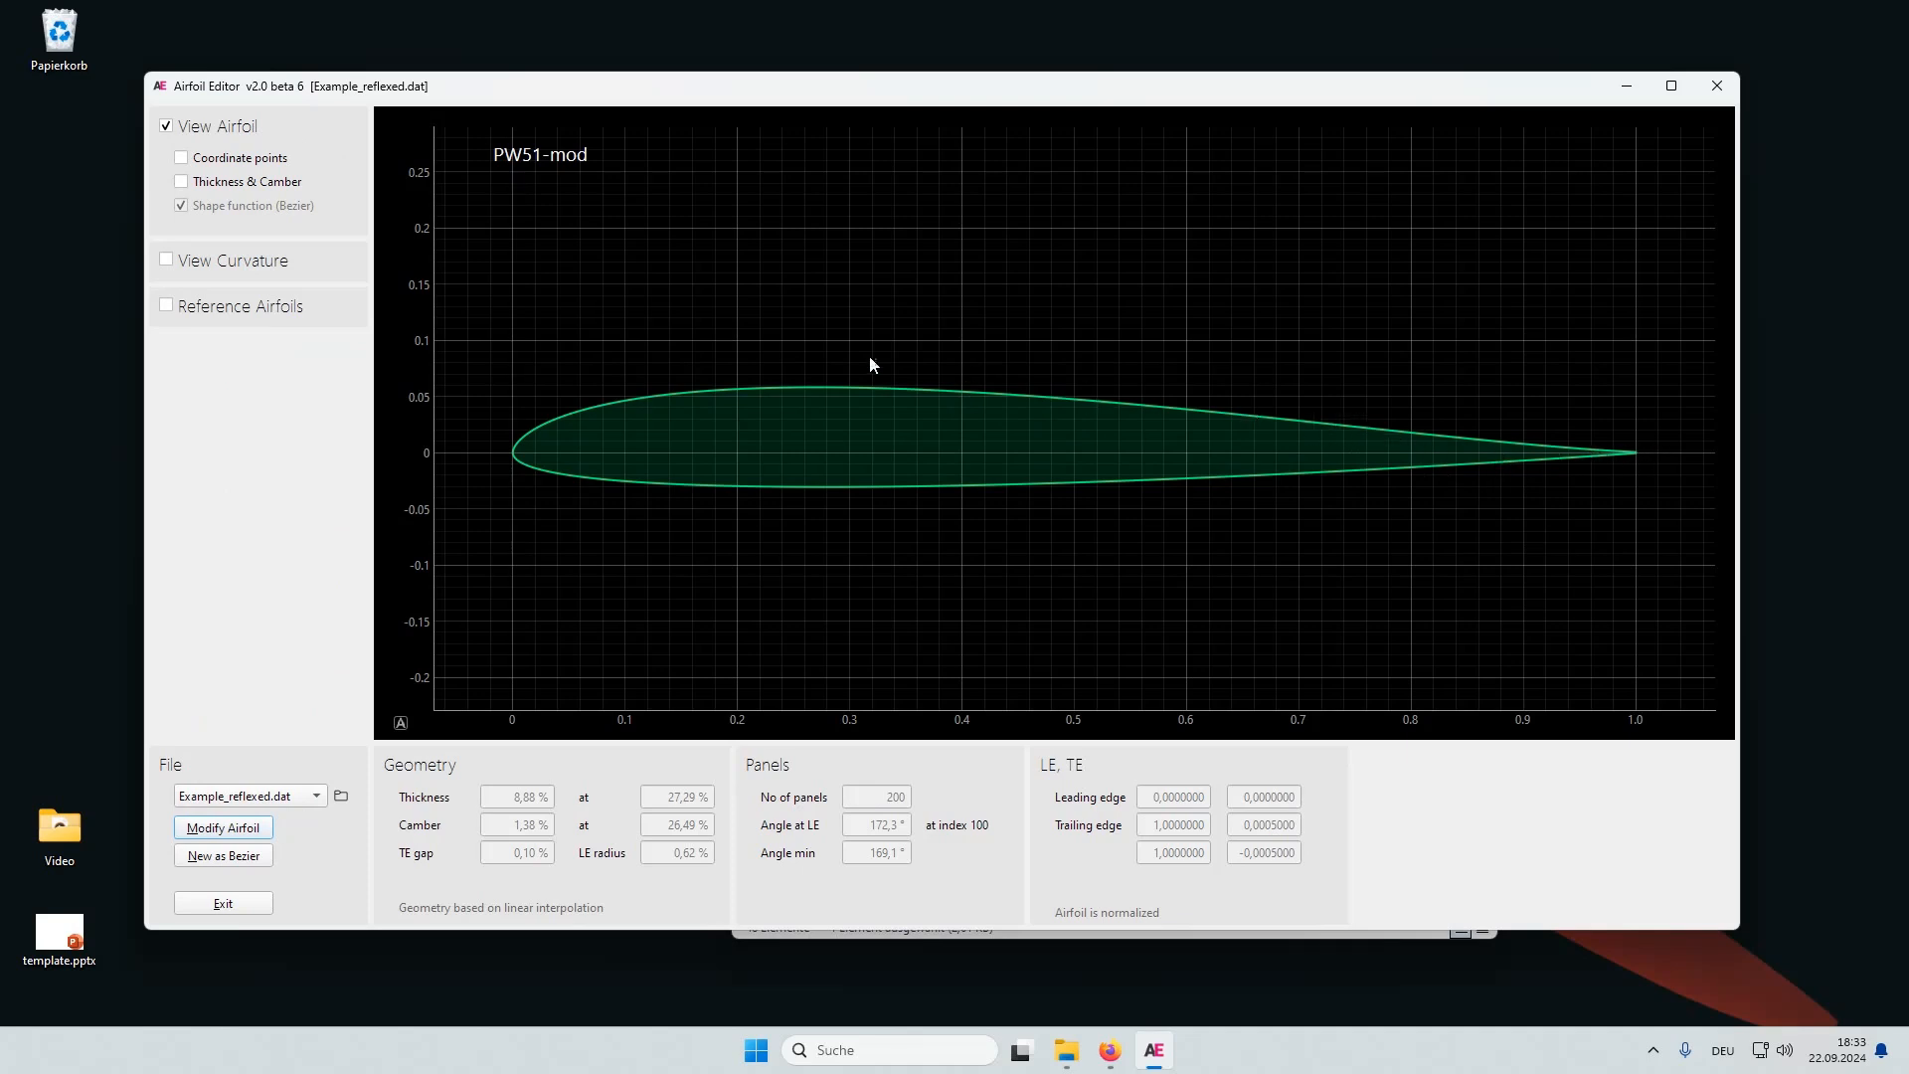
Step: Show the curvature plot and link its X axis to the airfoil view
left_click(234, 265)
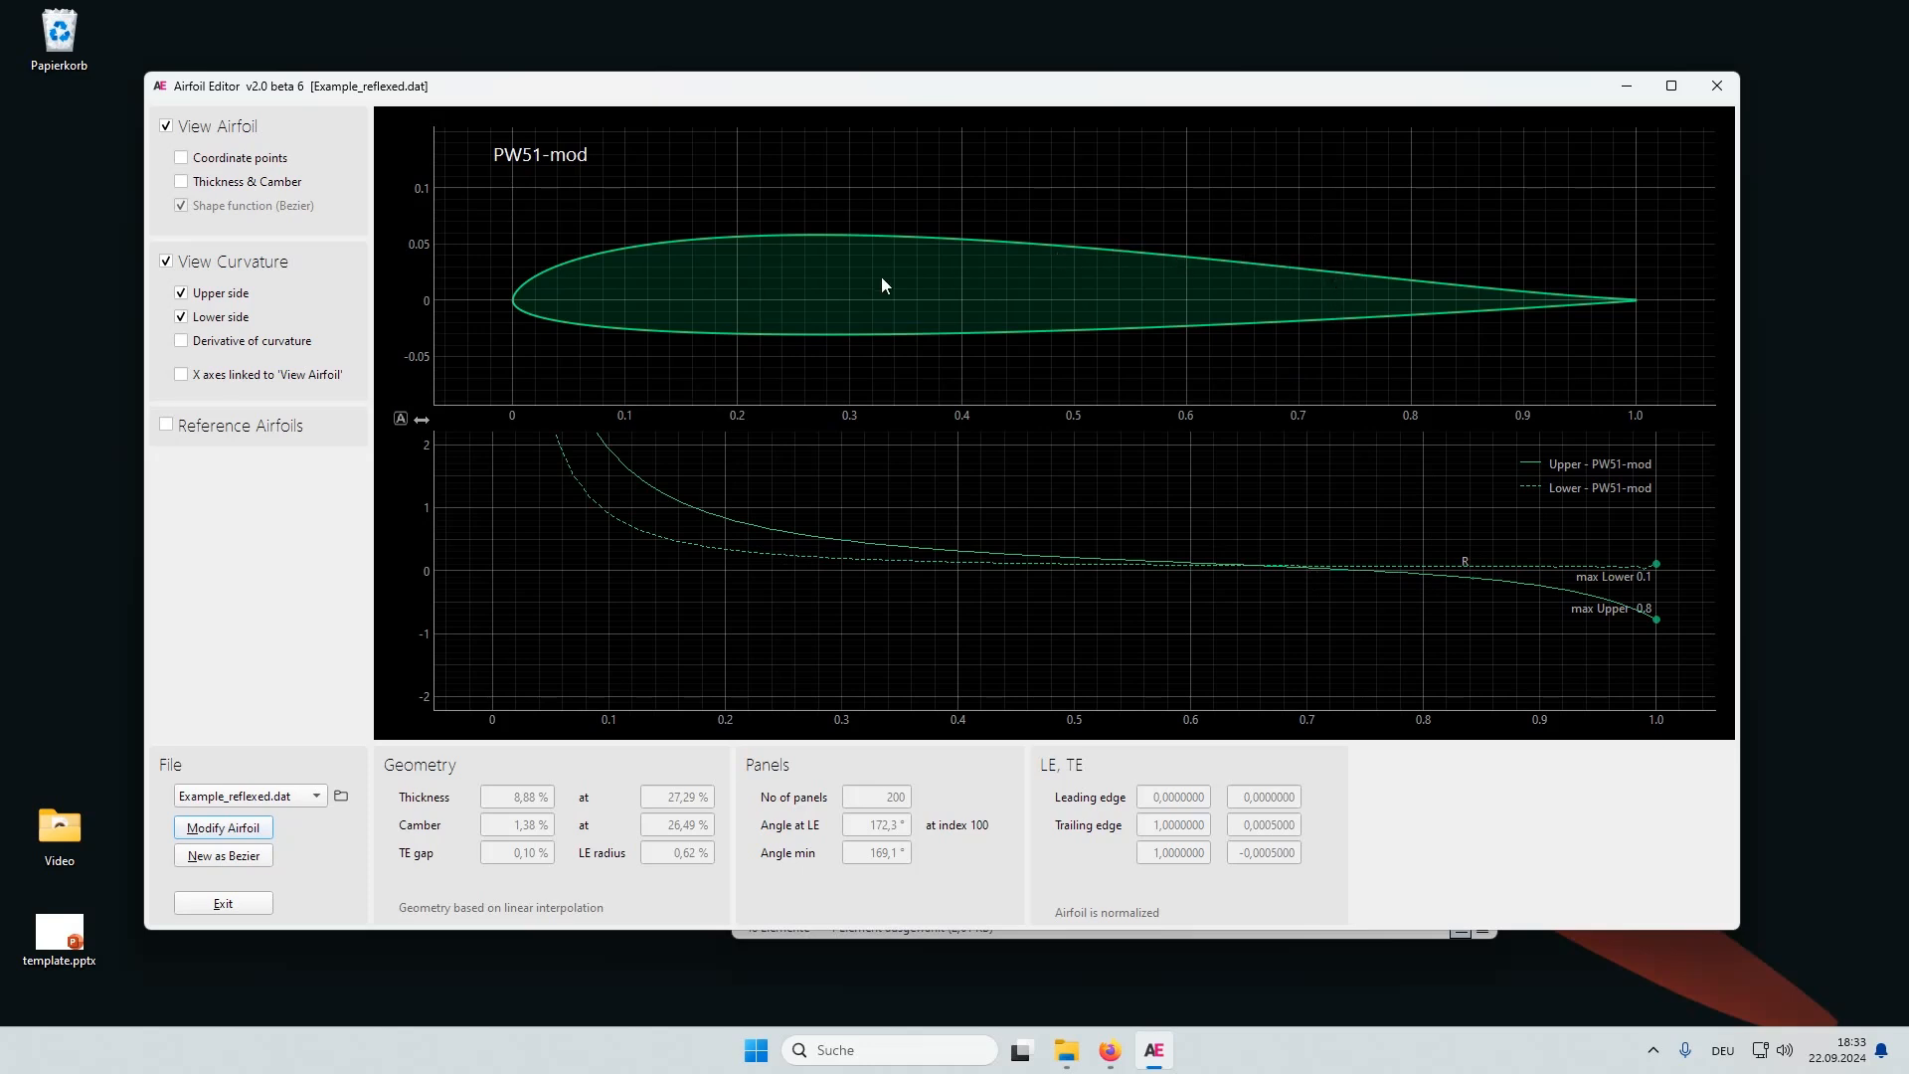
left_click(201, 378)
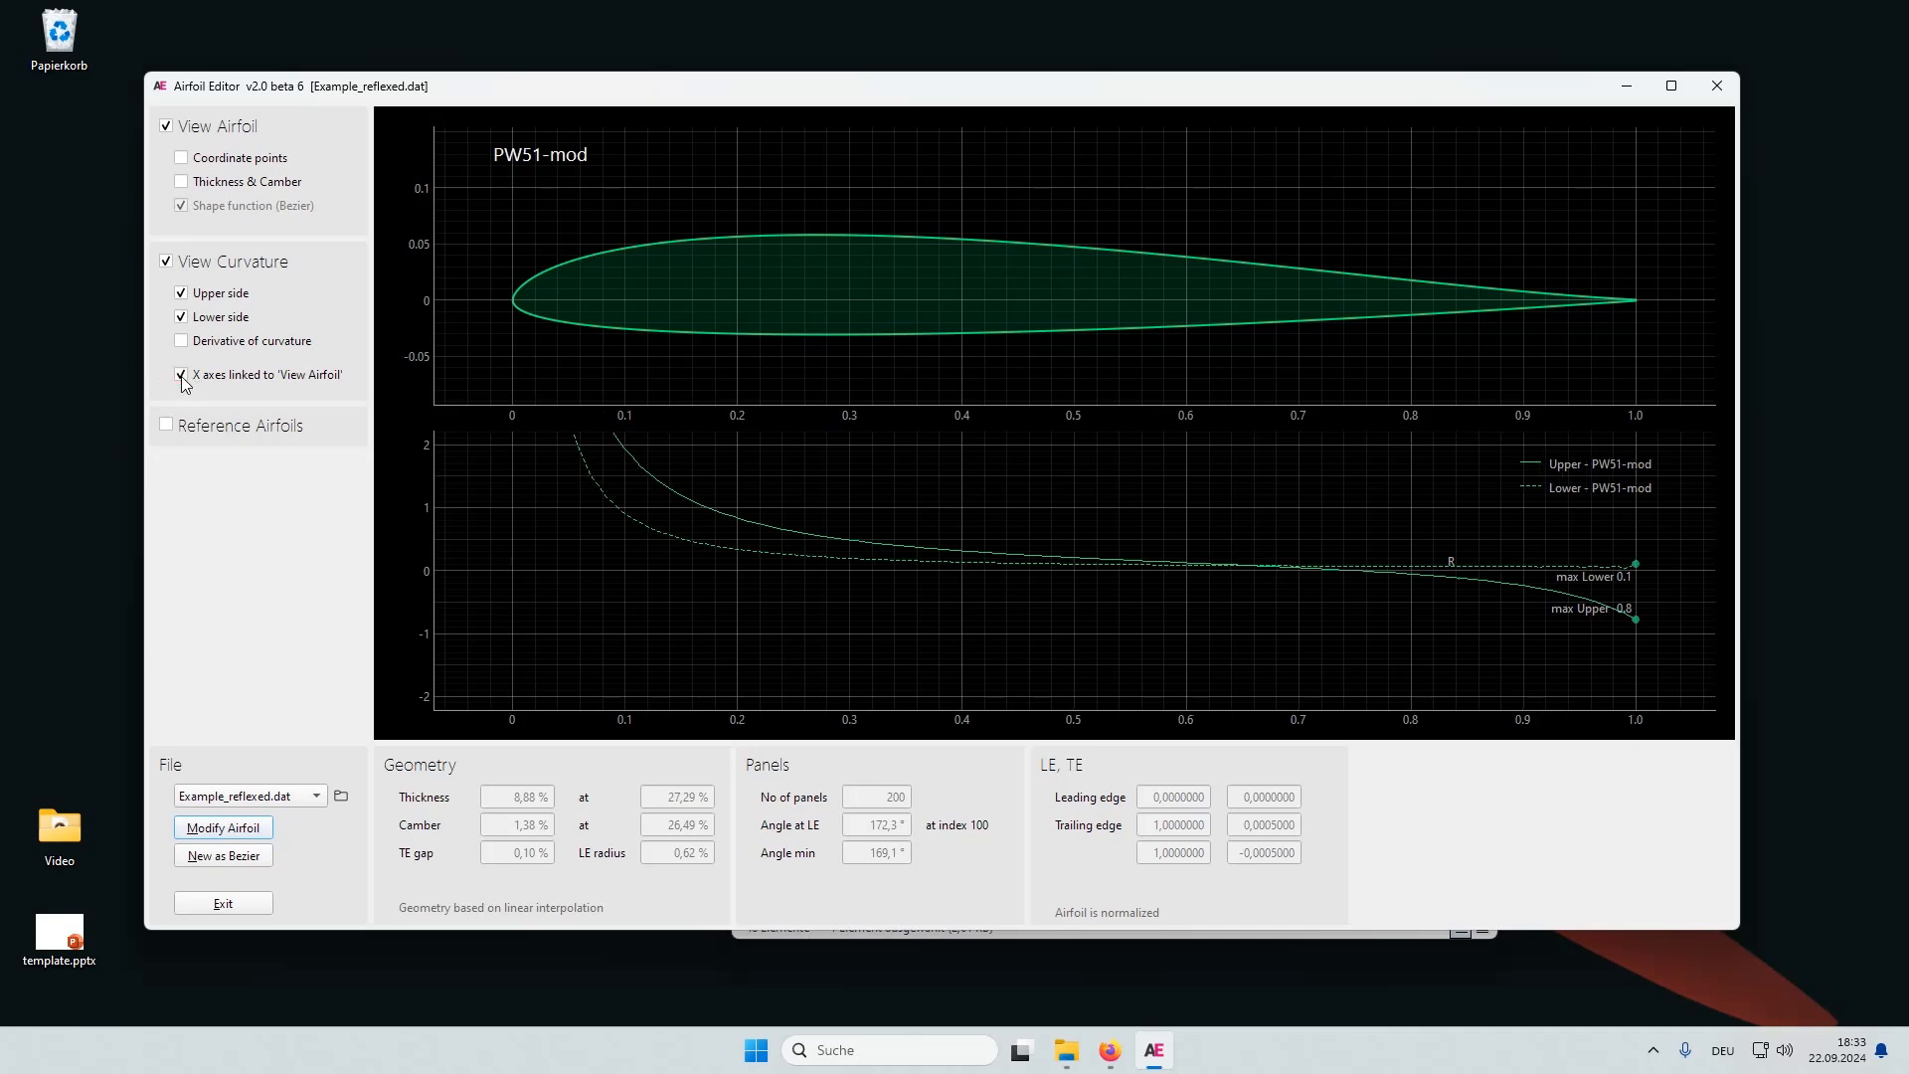
Step: Examine the linked airfoil and curvature plots in detail, including the full curvature range at the leading edge
scroll(1309, 295, "up", 3)
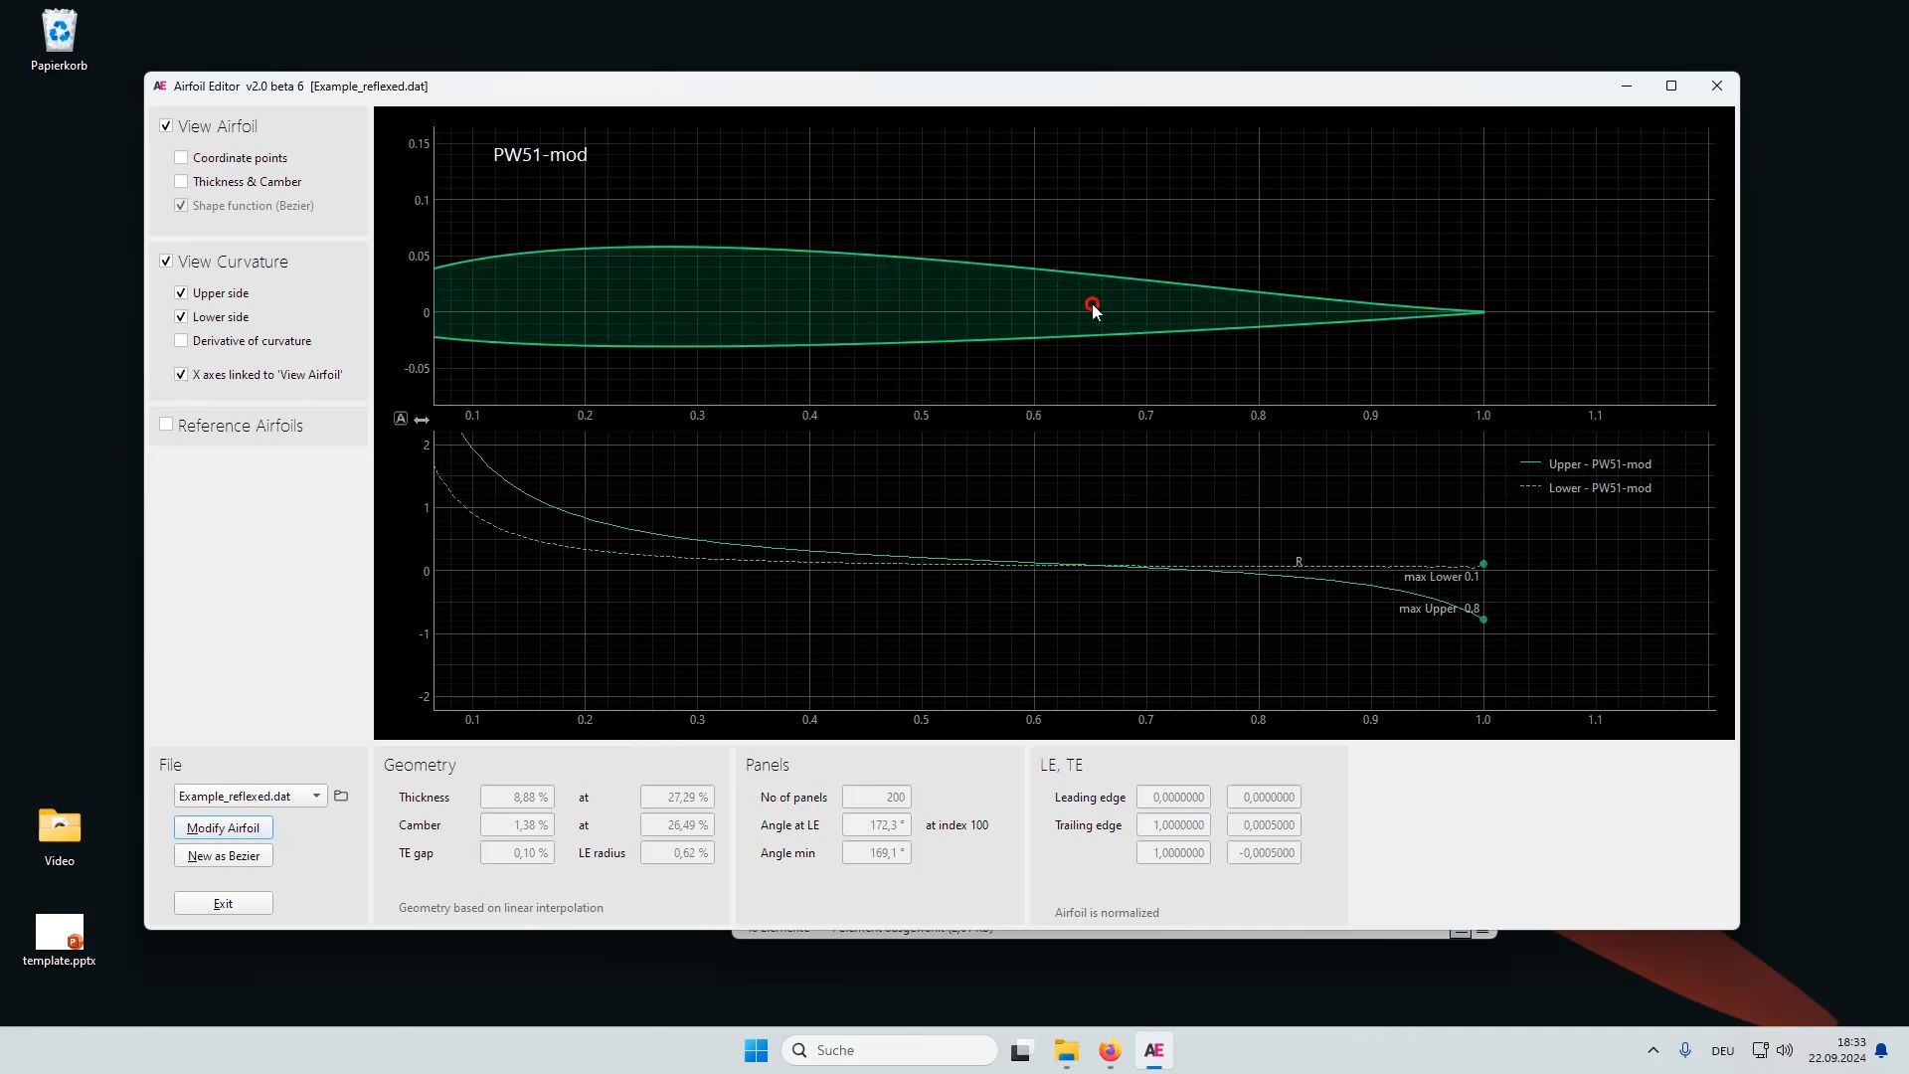
scroll(1301, 296, "up", 2)
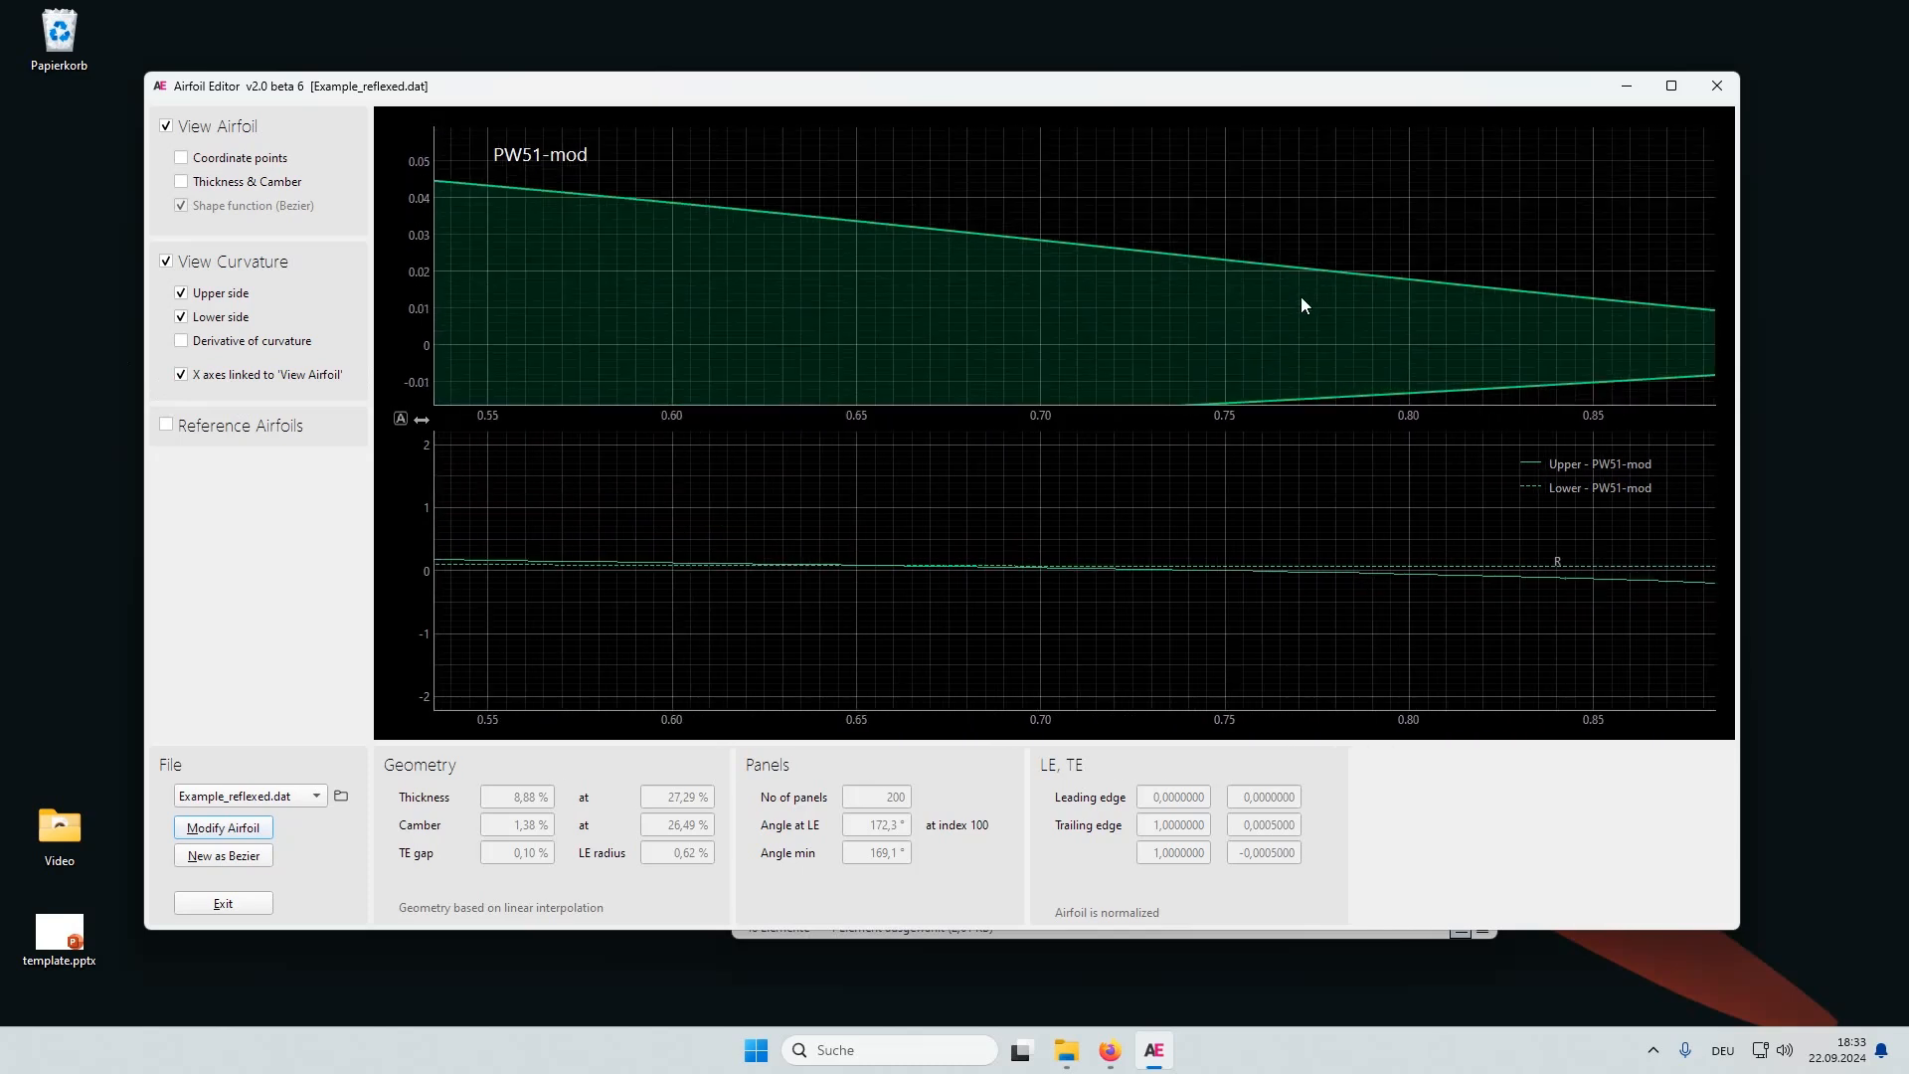
left_click_drag(1308, 308, 1251, 236)
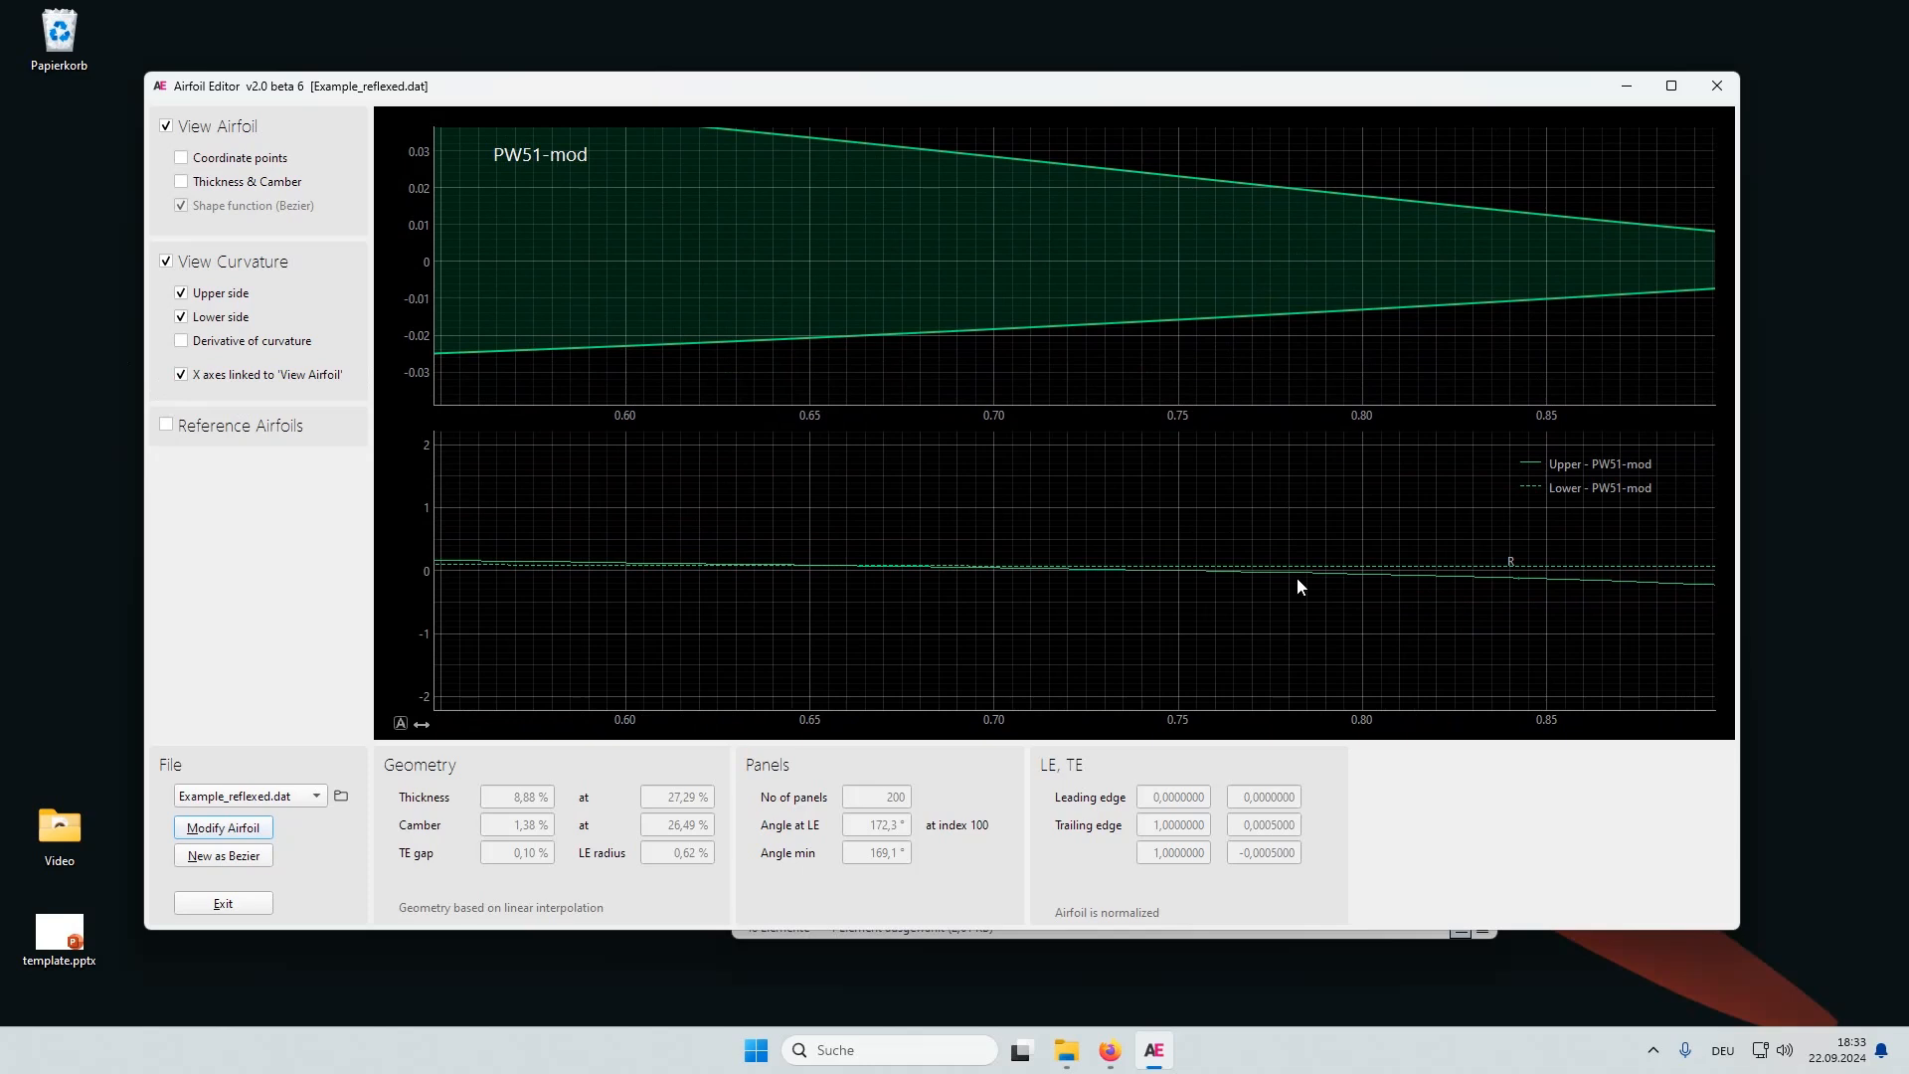
scroll(1297, 579, "down", 5)
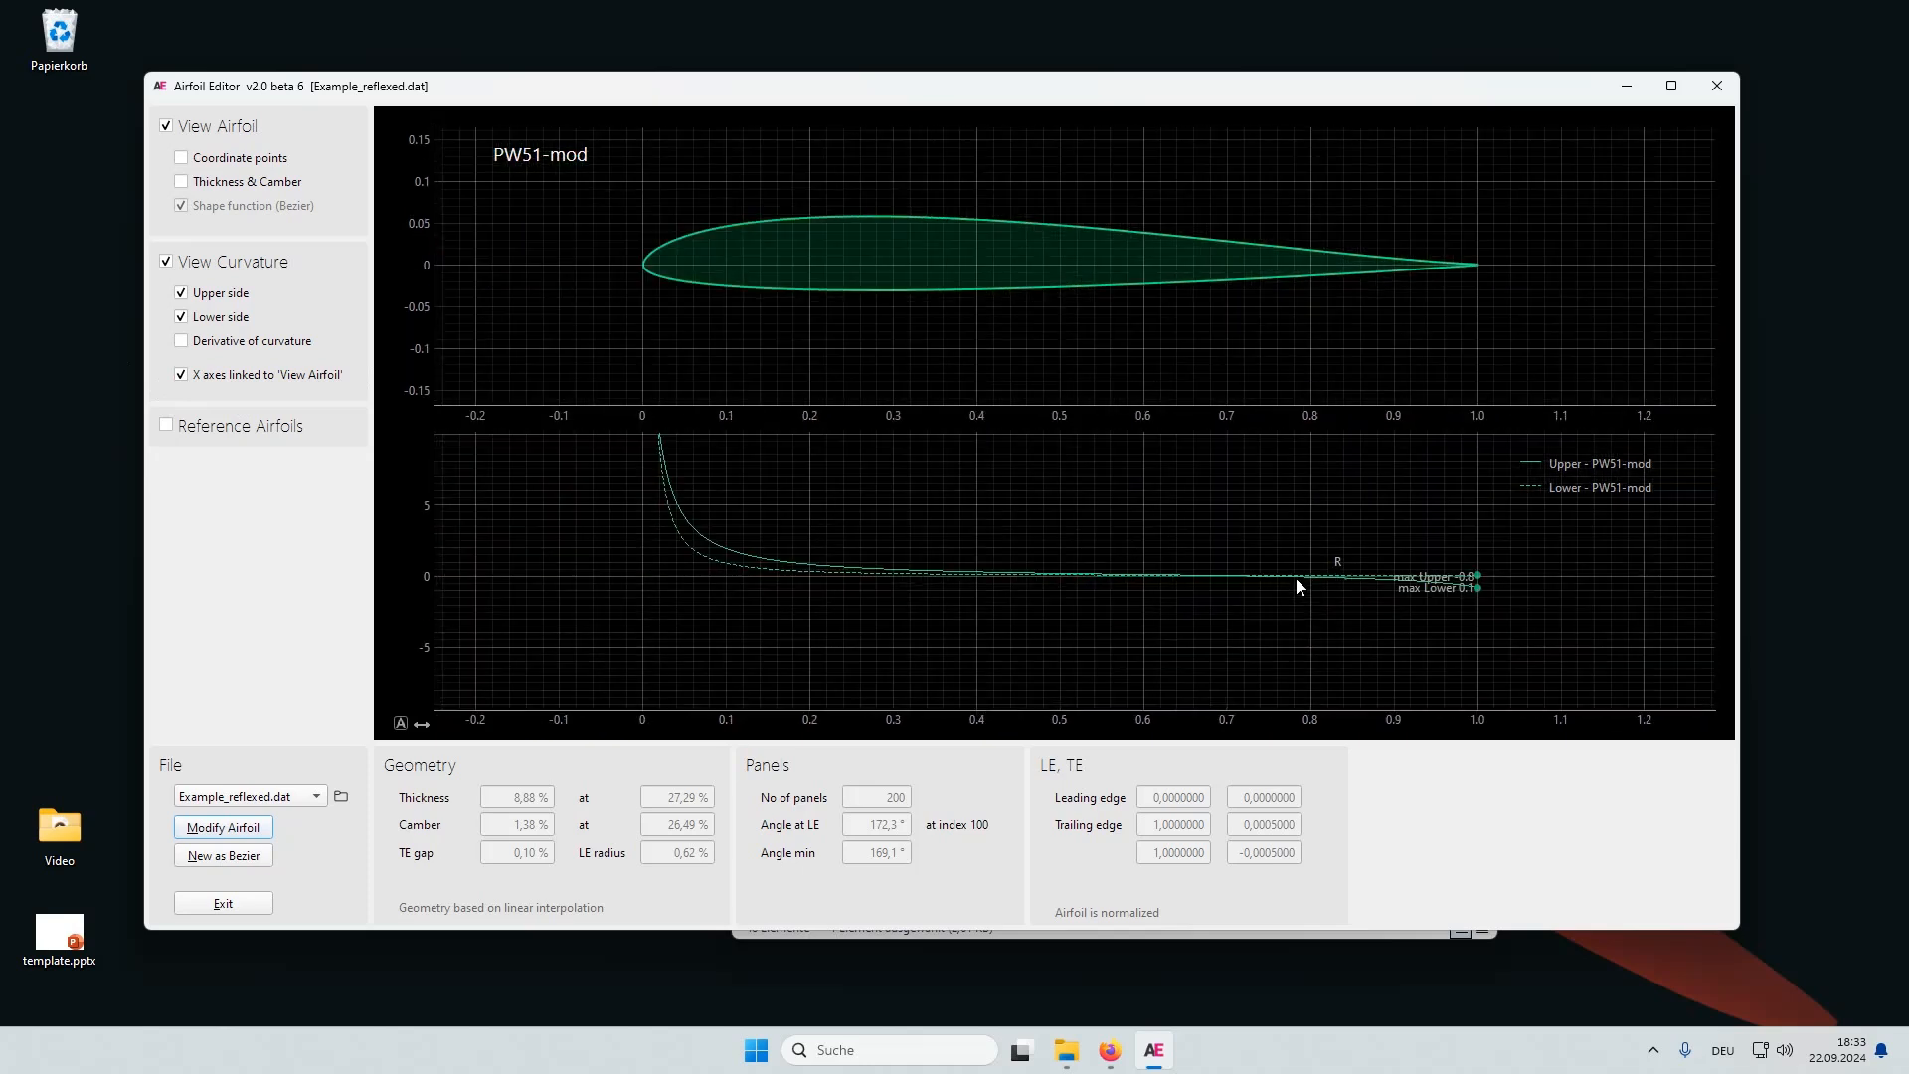
scroll(1296, 576, "up", 3)
left_click_drag(988, 605, 1038, 599)
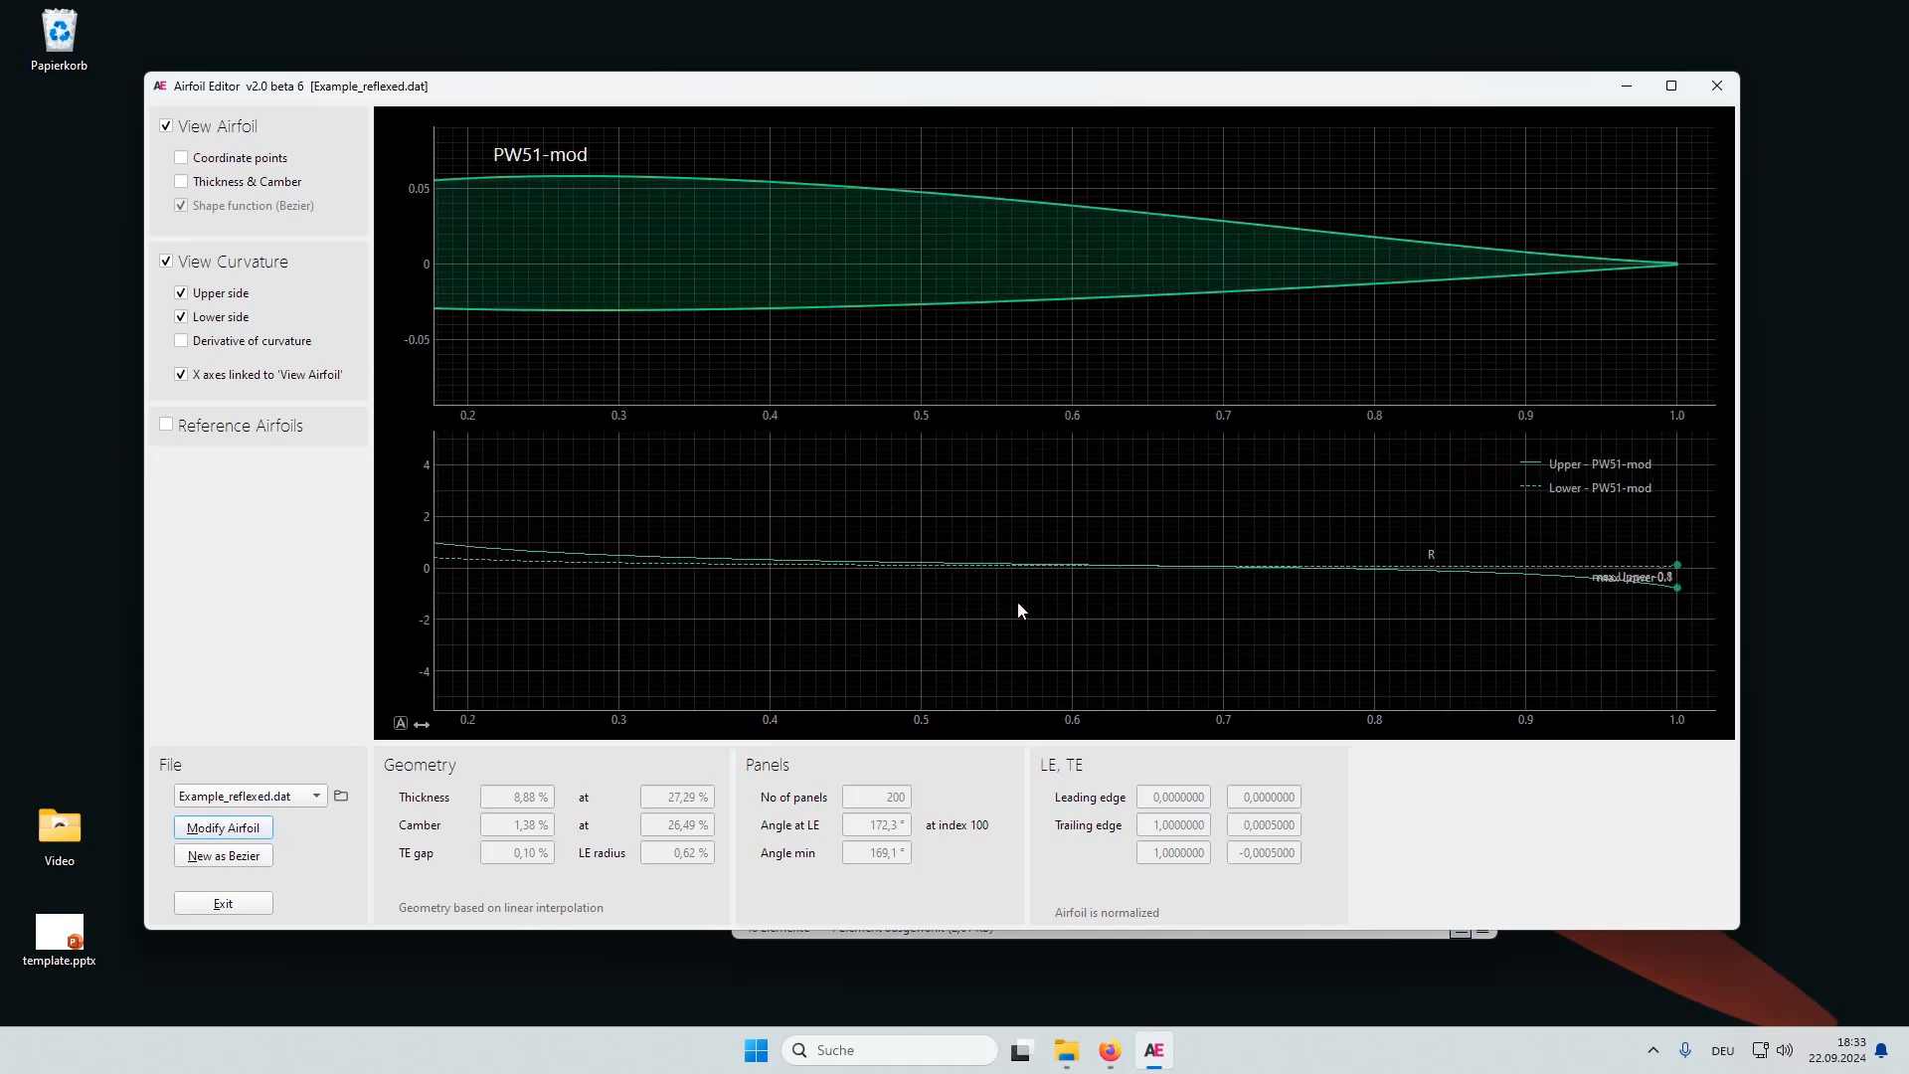
left_click(421, 727)
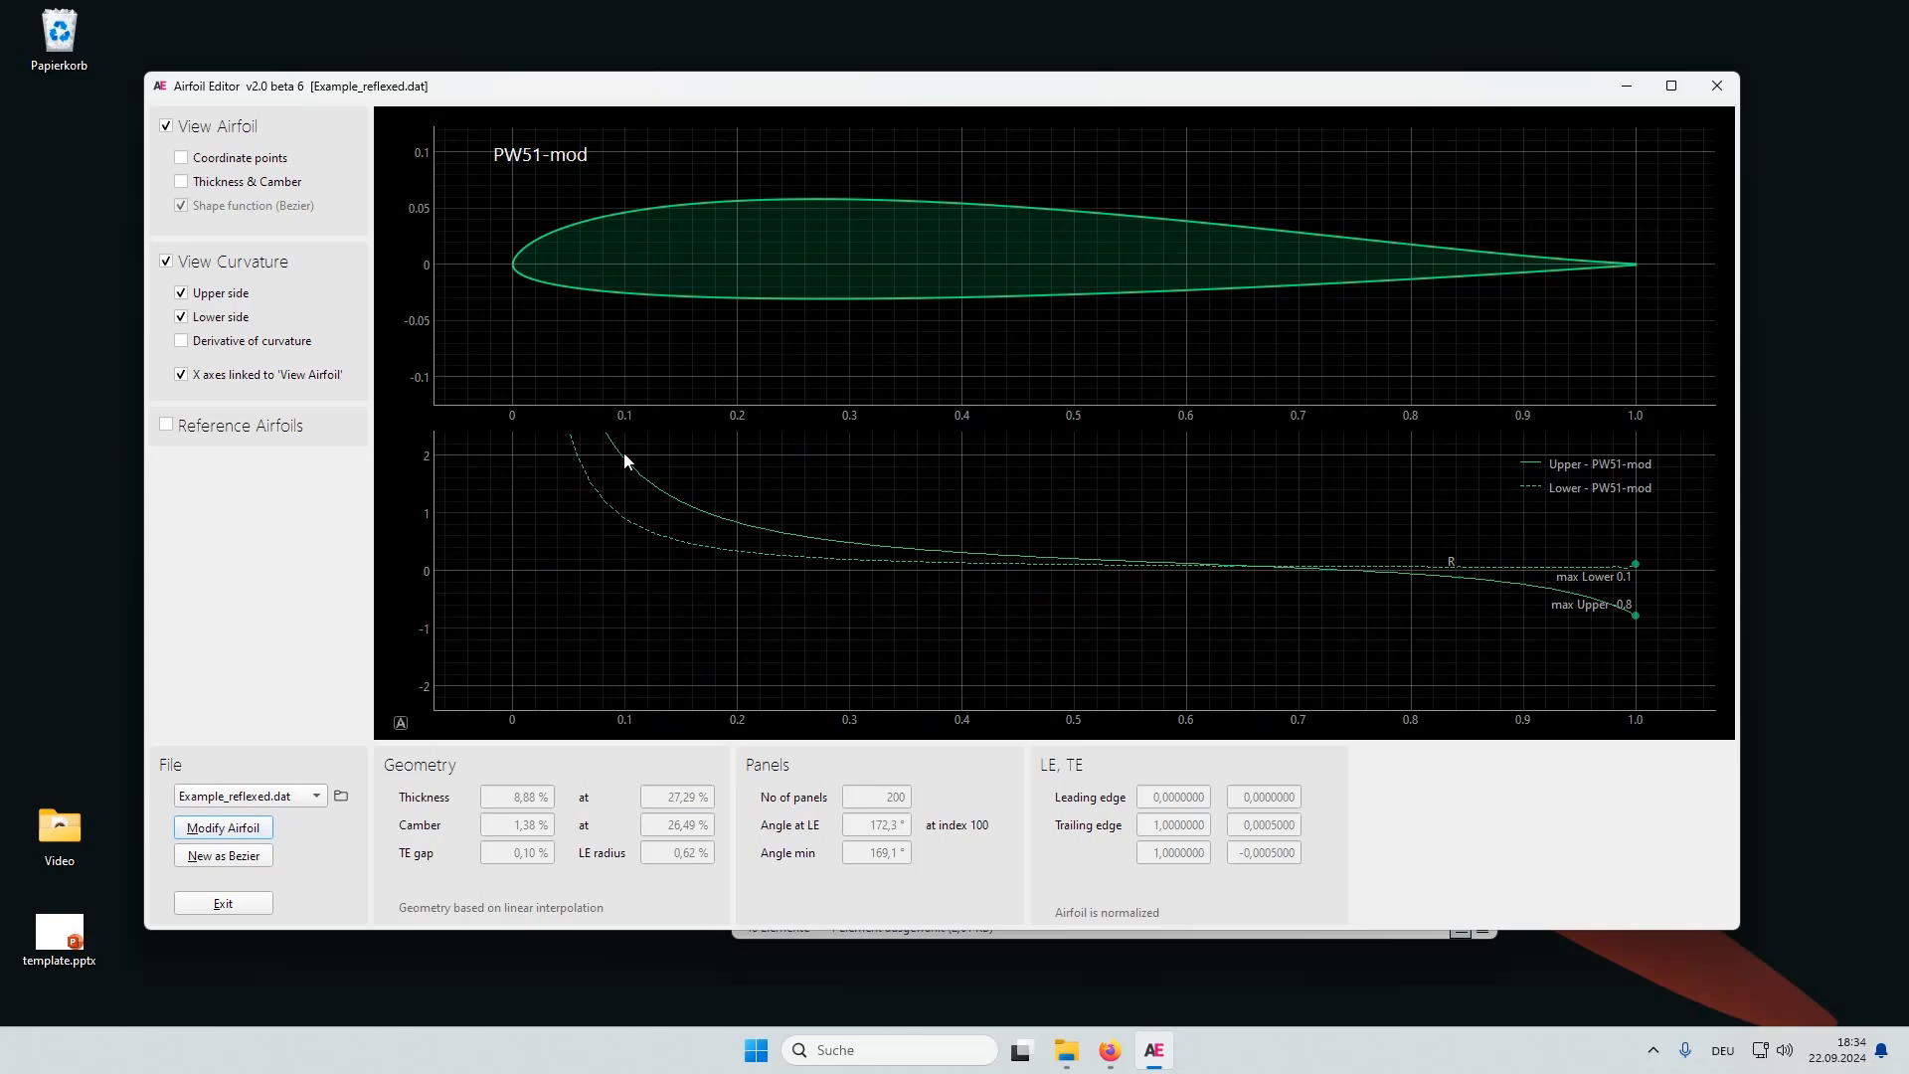
left_click(401, 724)
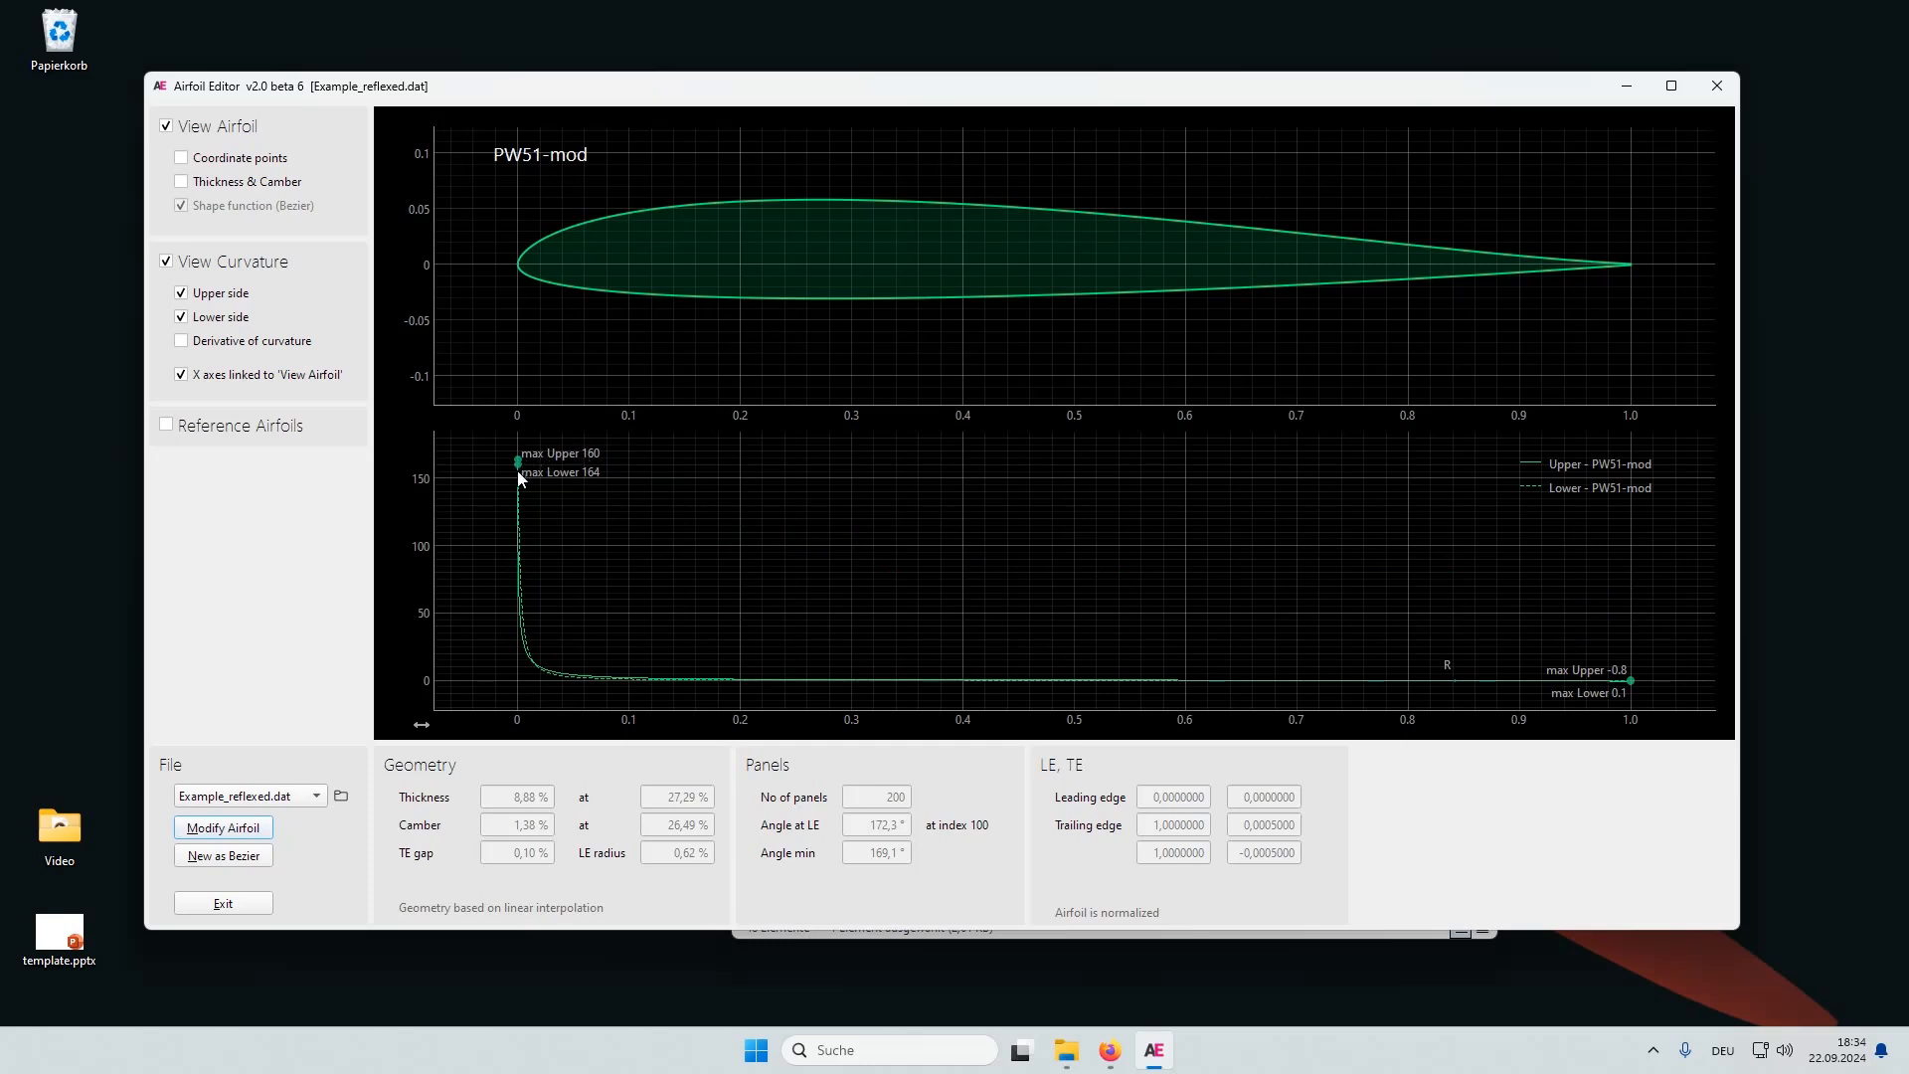
left_click(402, 722)
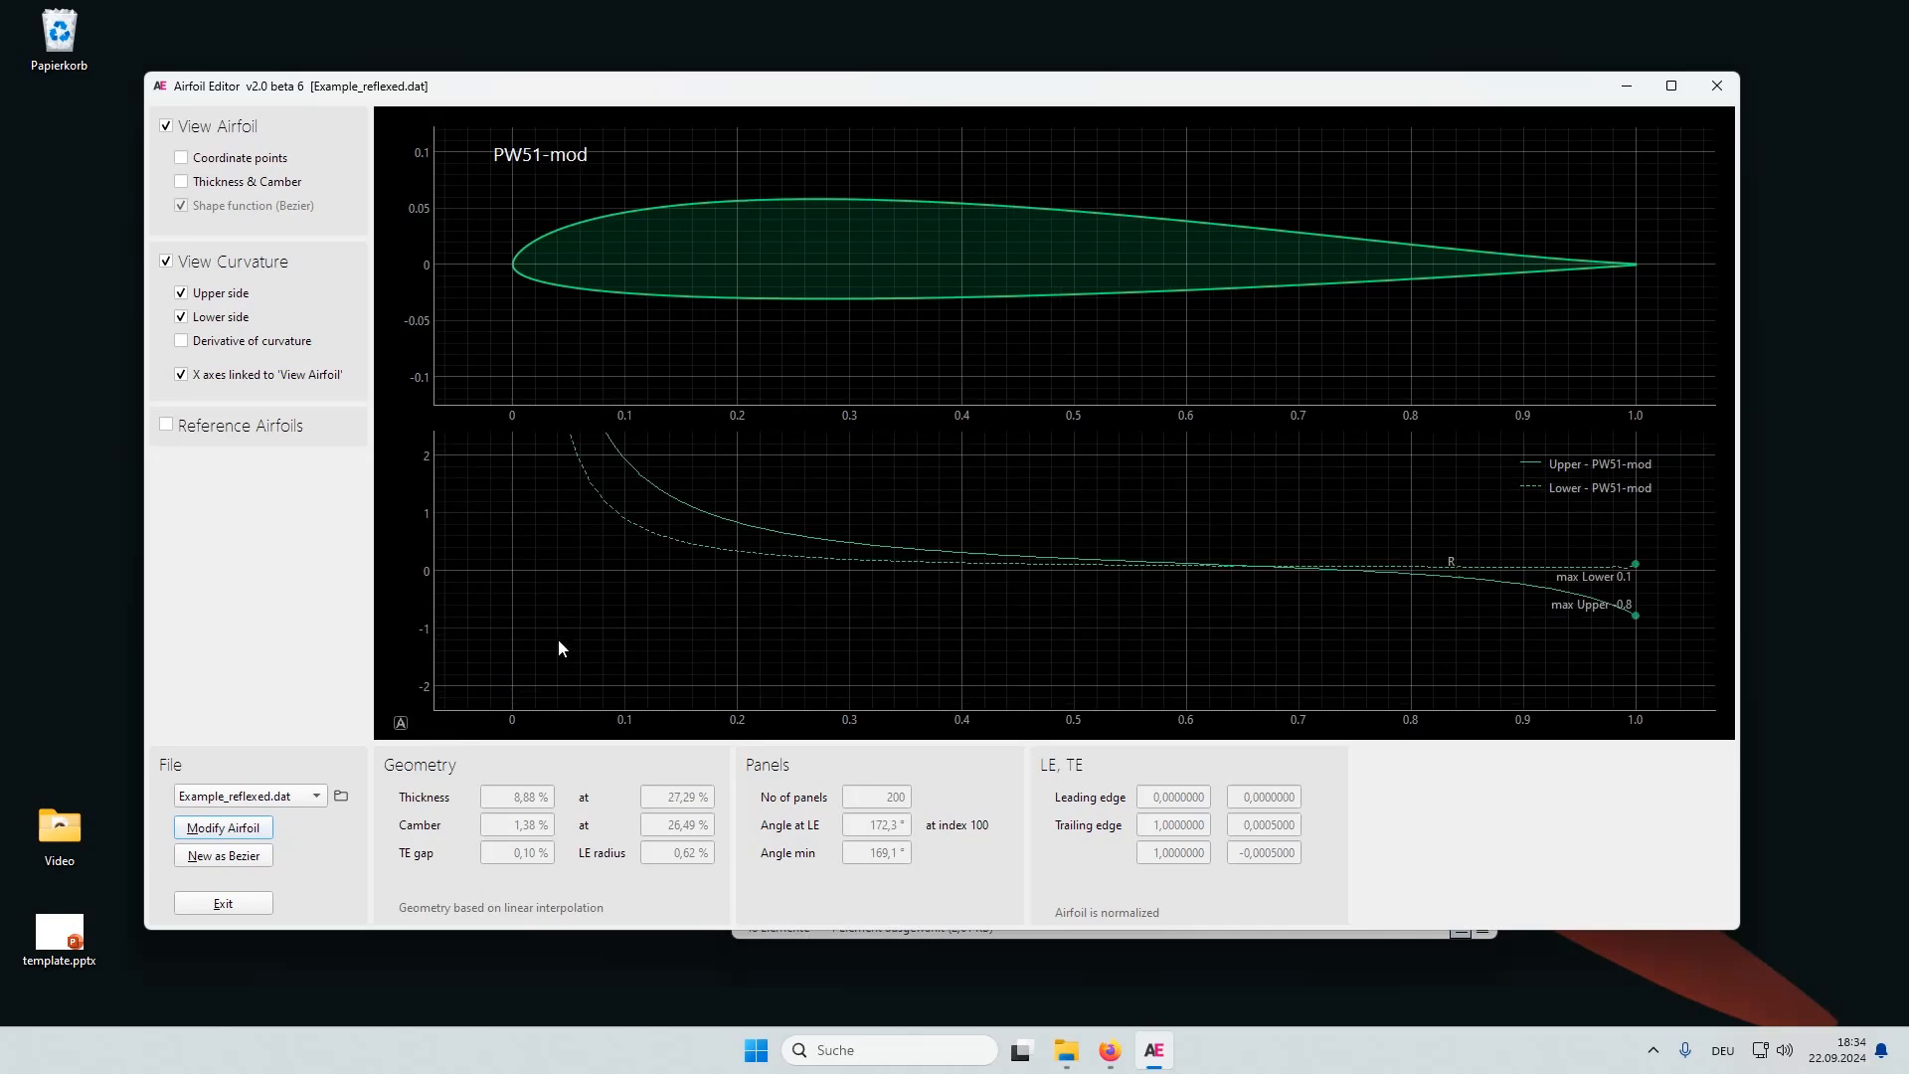
Step: Hide the curvature plot and open SD7003.dat from the Airfoils folder
left_click(266, 267)
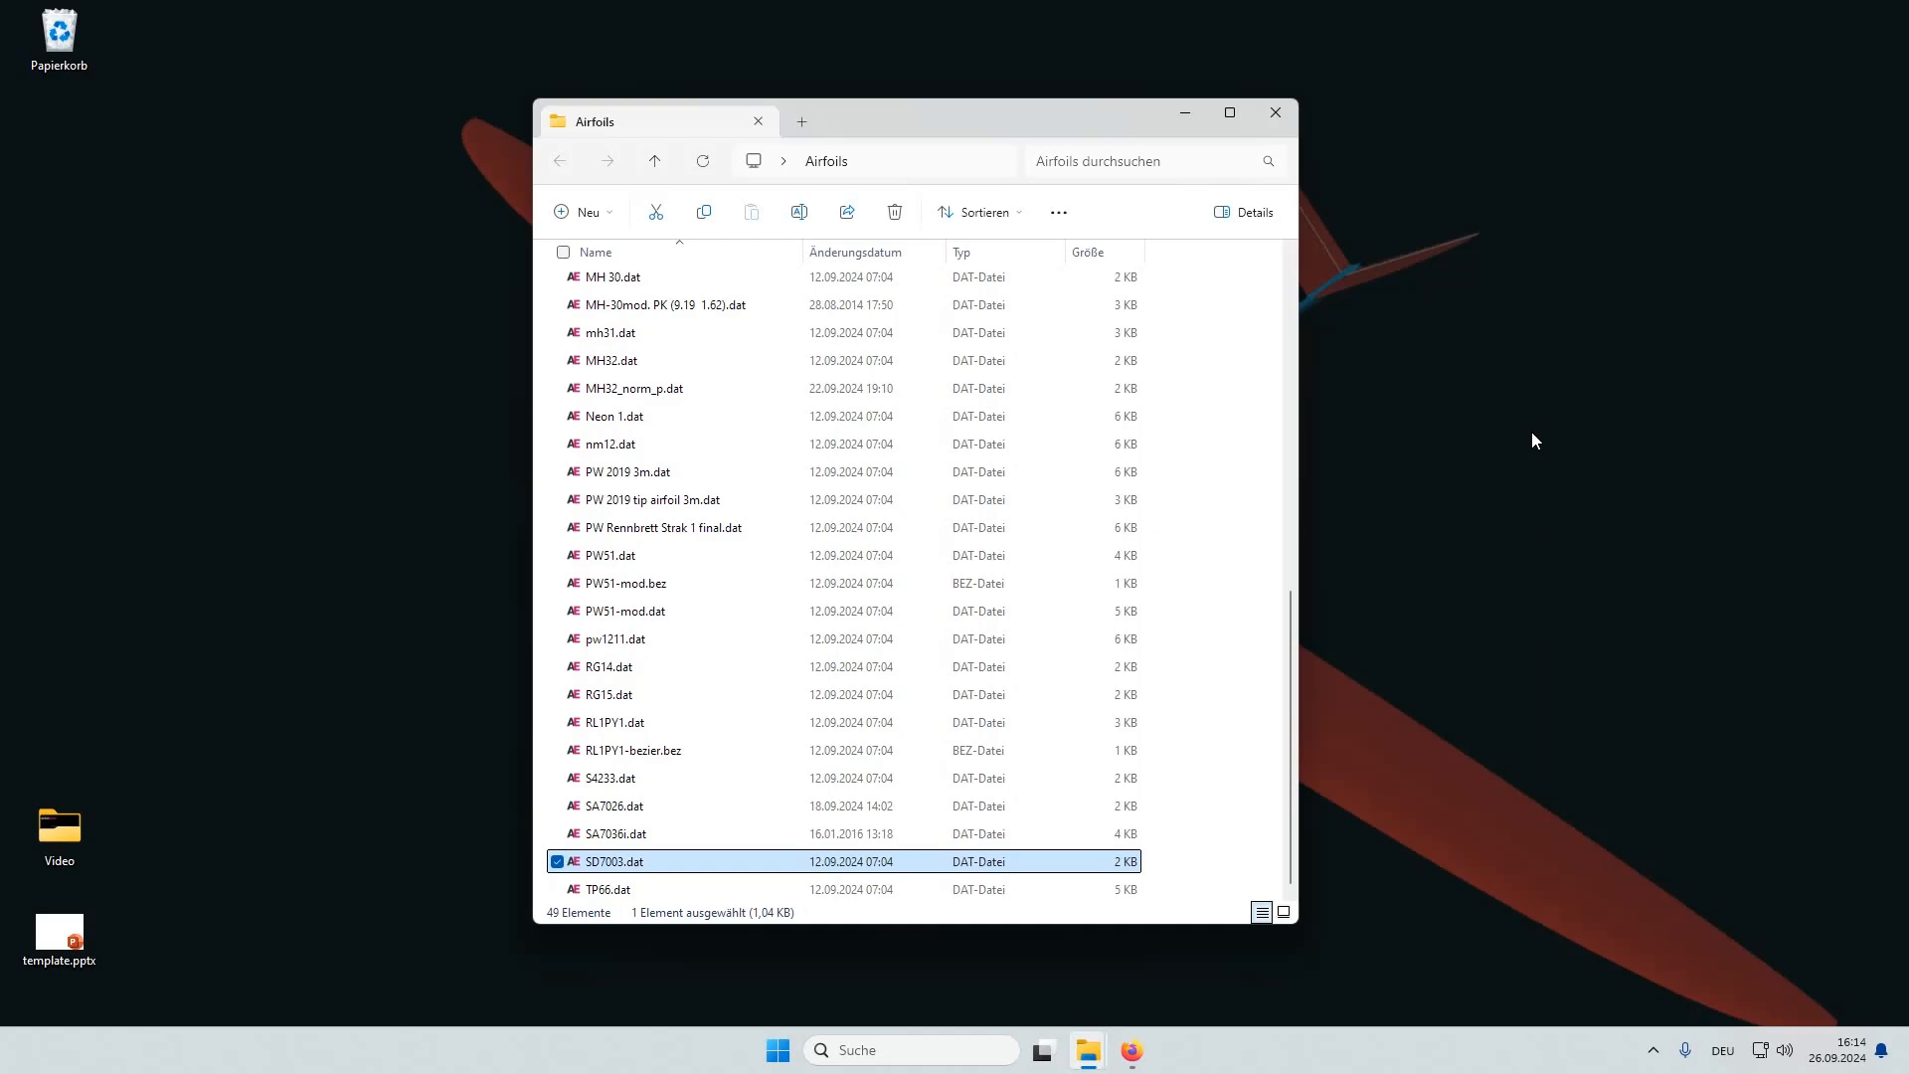
double_click(783, 862)
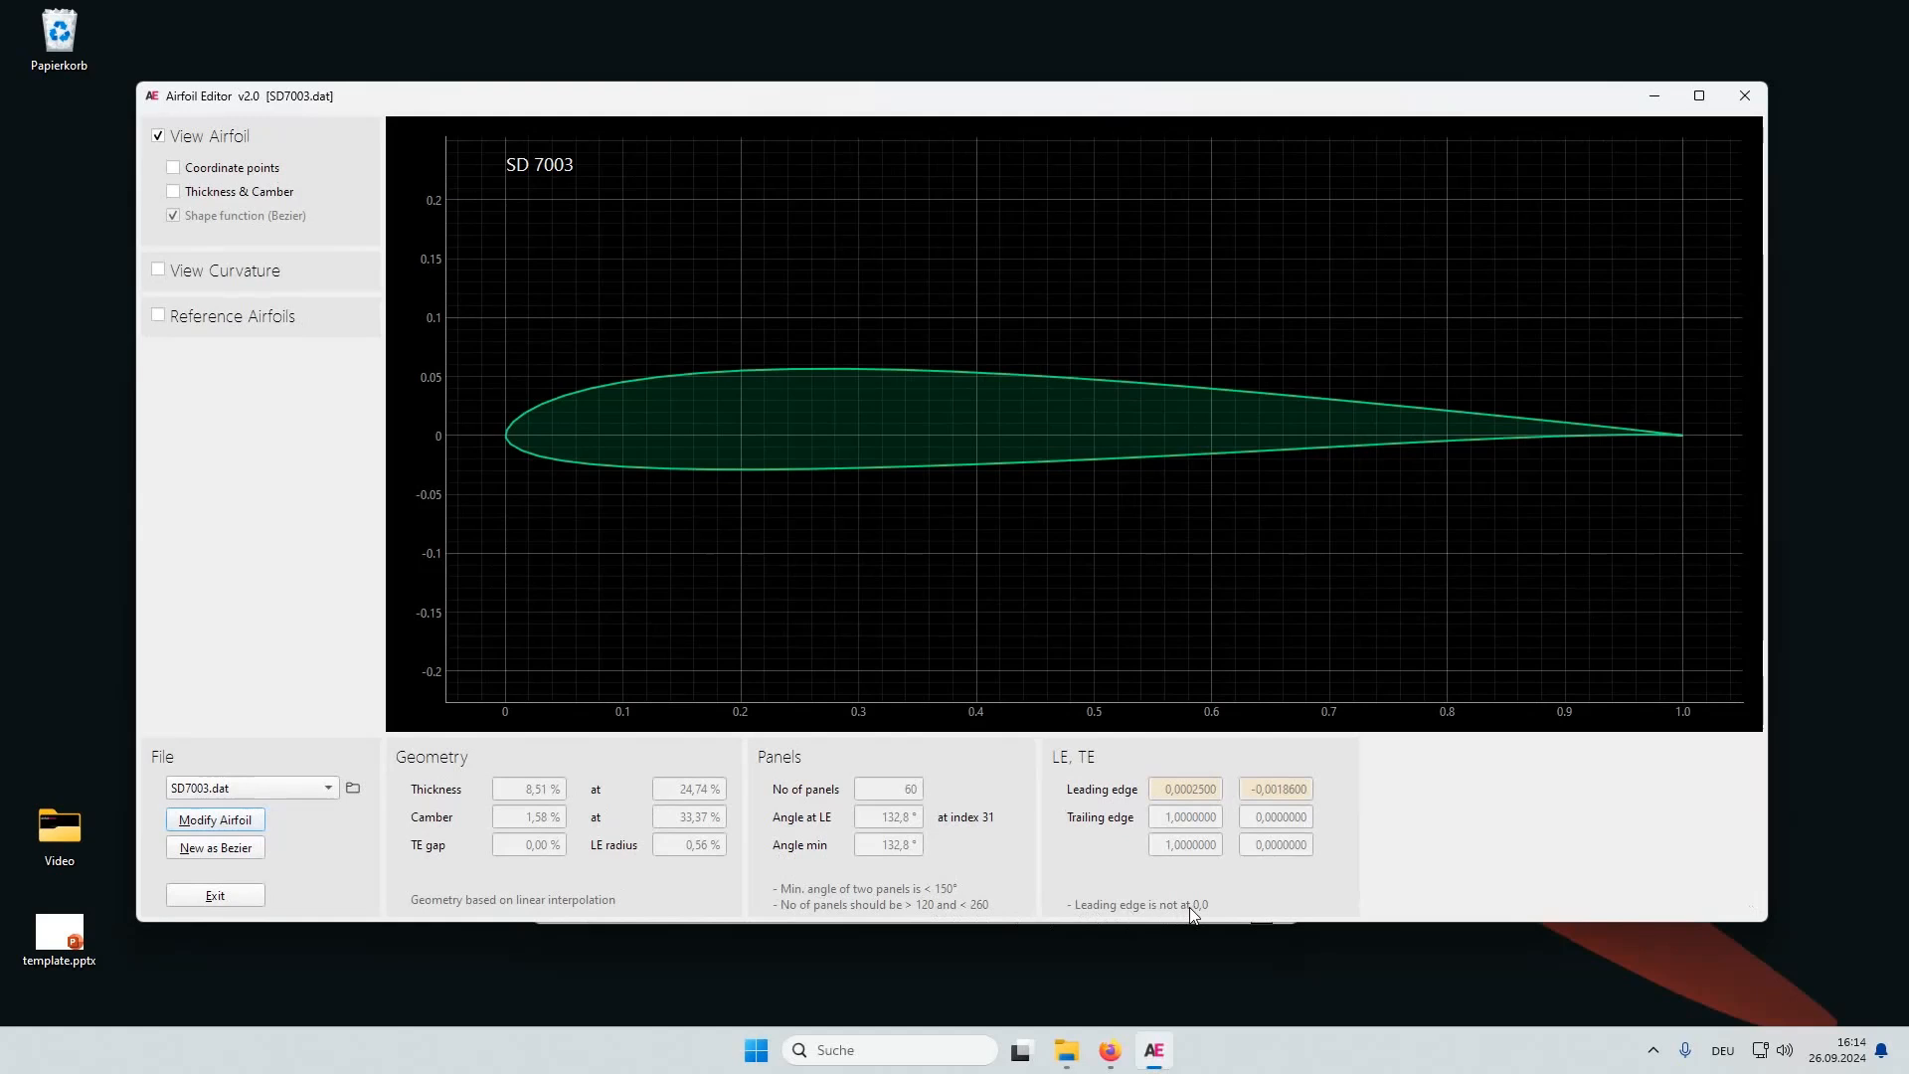
Step: Examine SD7003's coordinate points around the leading edge, with the points hidden and the full airfoil view restored at the end
left_click(263, 167)
scroll(483, 436, "up", 10)
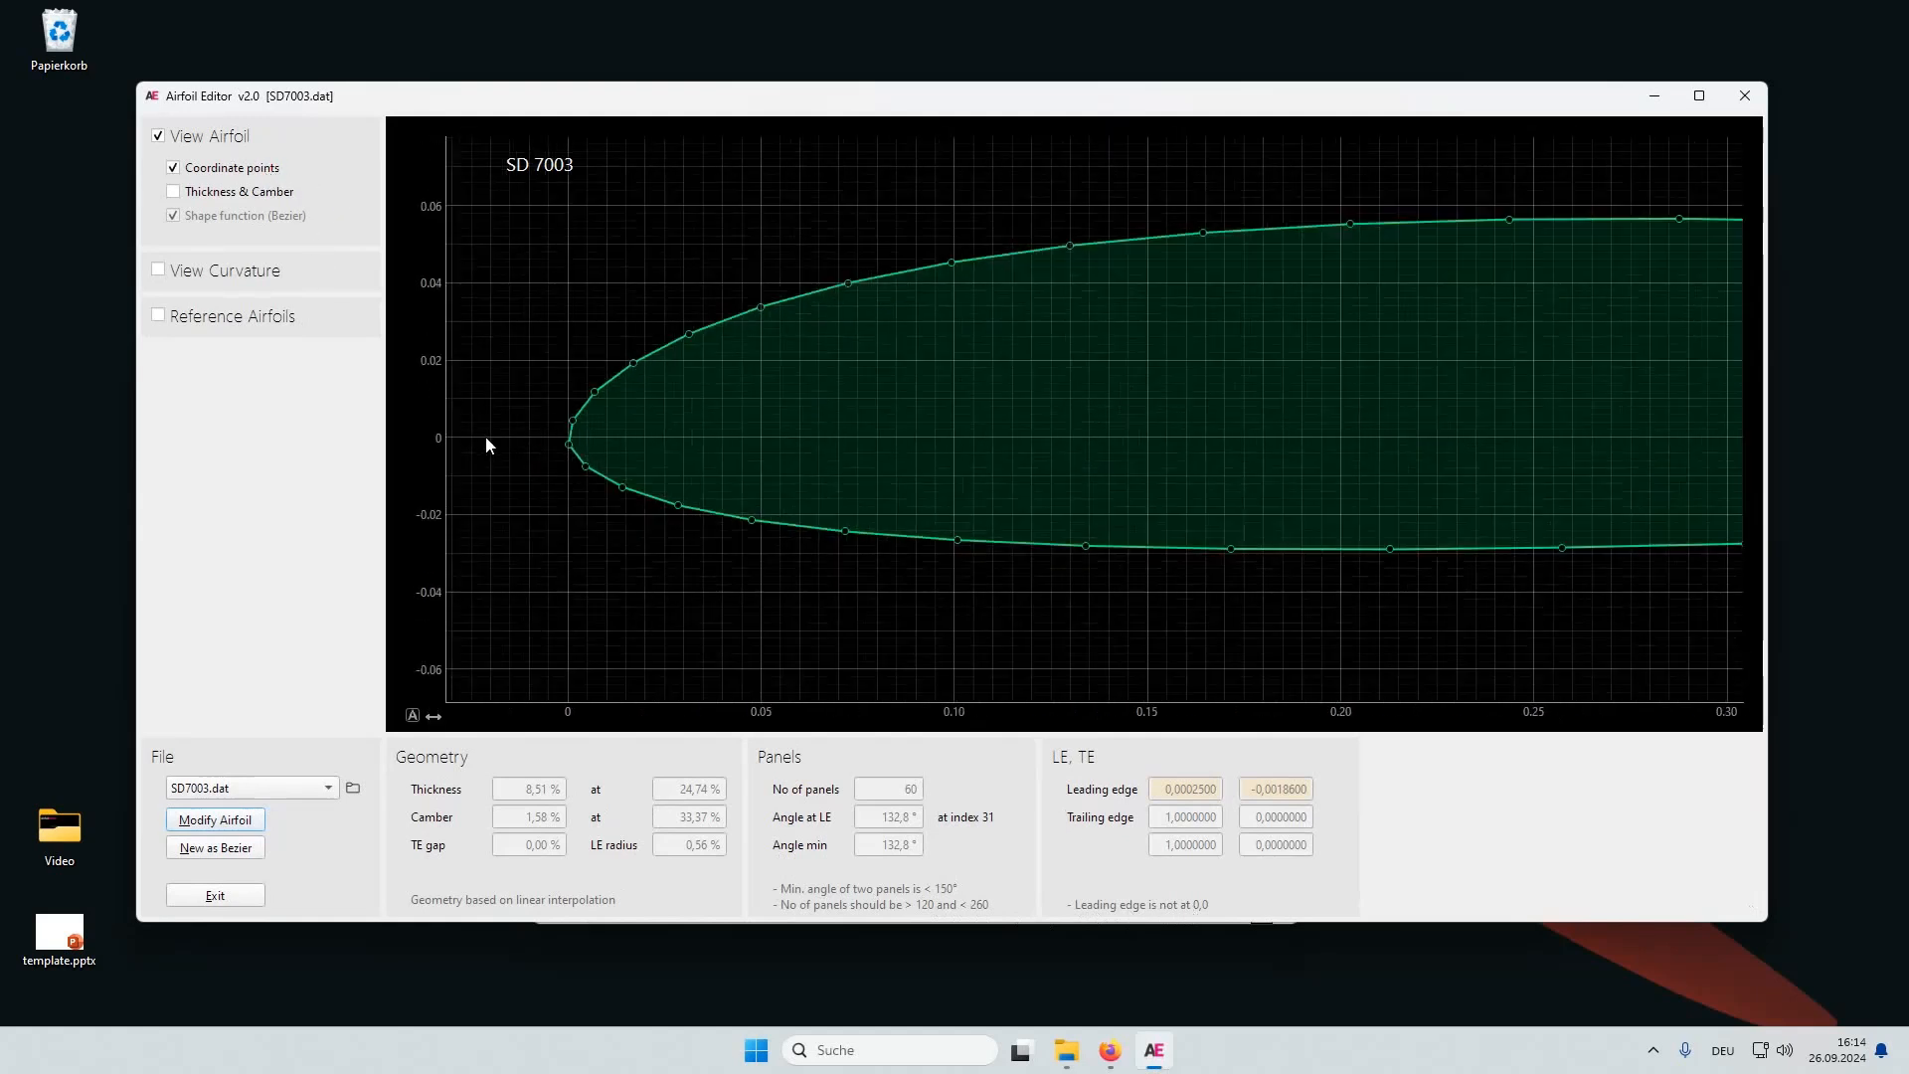
scroll(620, 442, "up", 5)
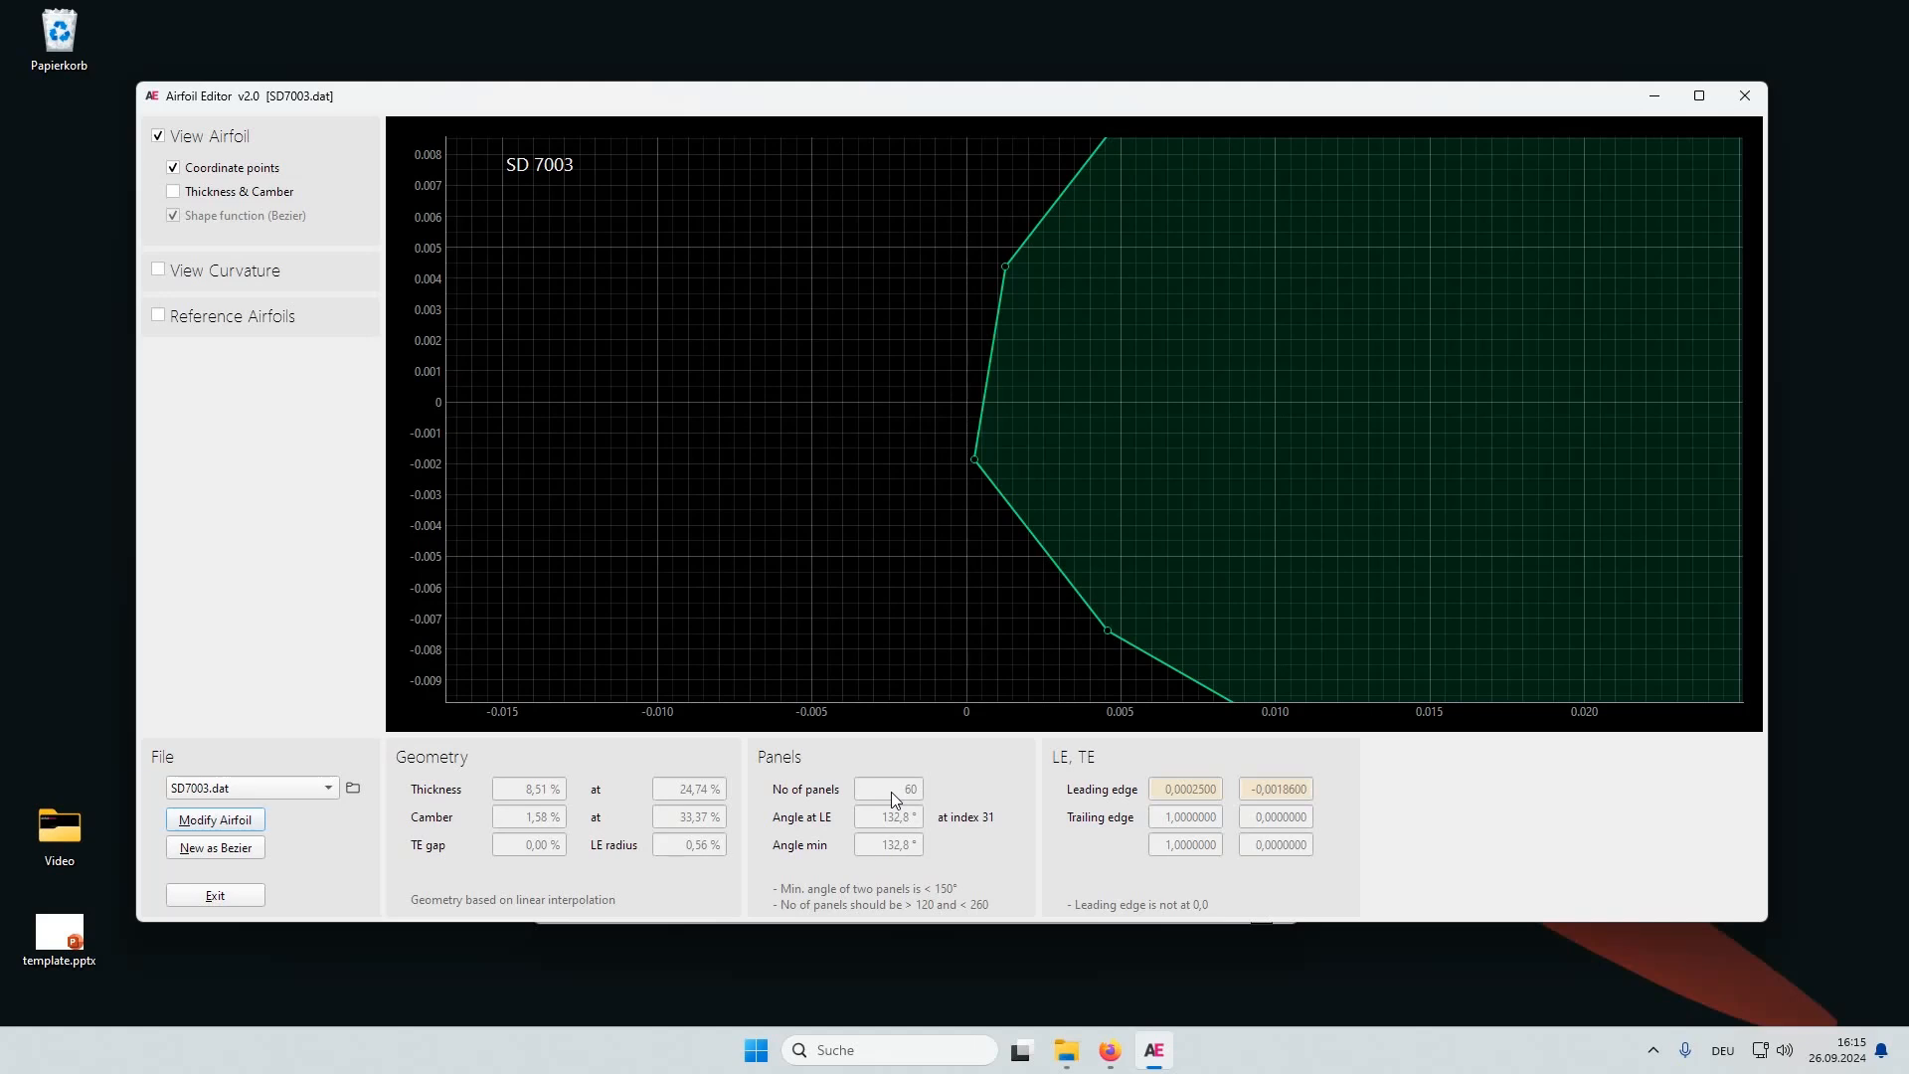
left_click(229, 169)
left_click(412, 714)
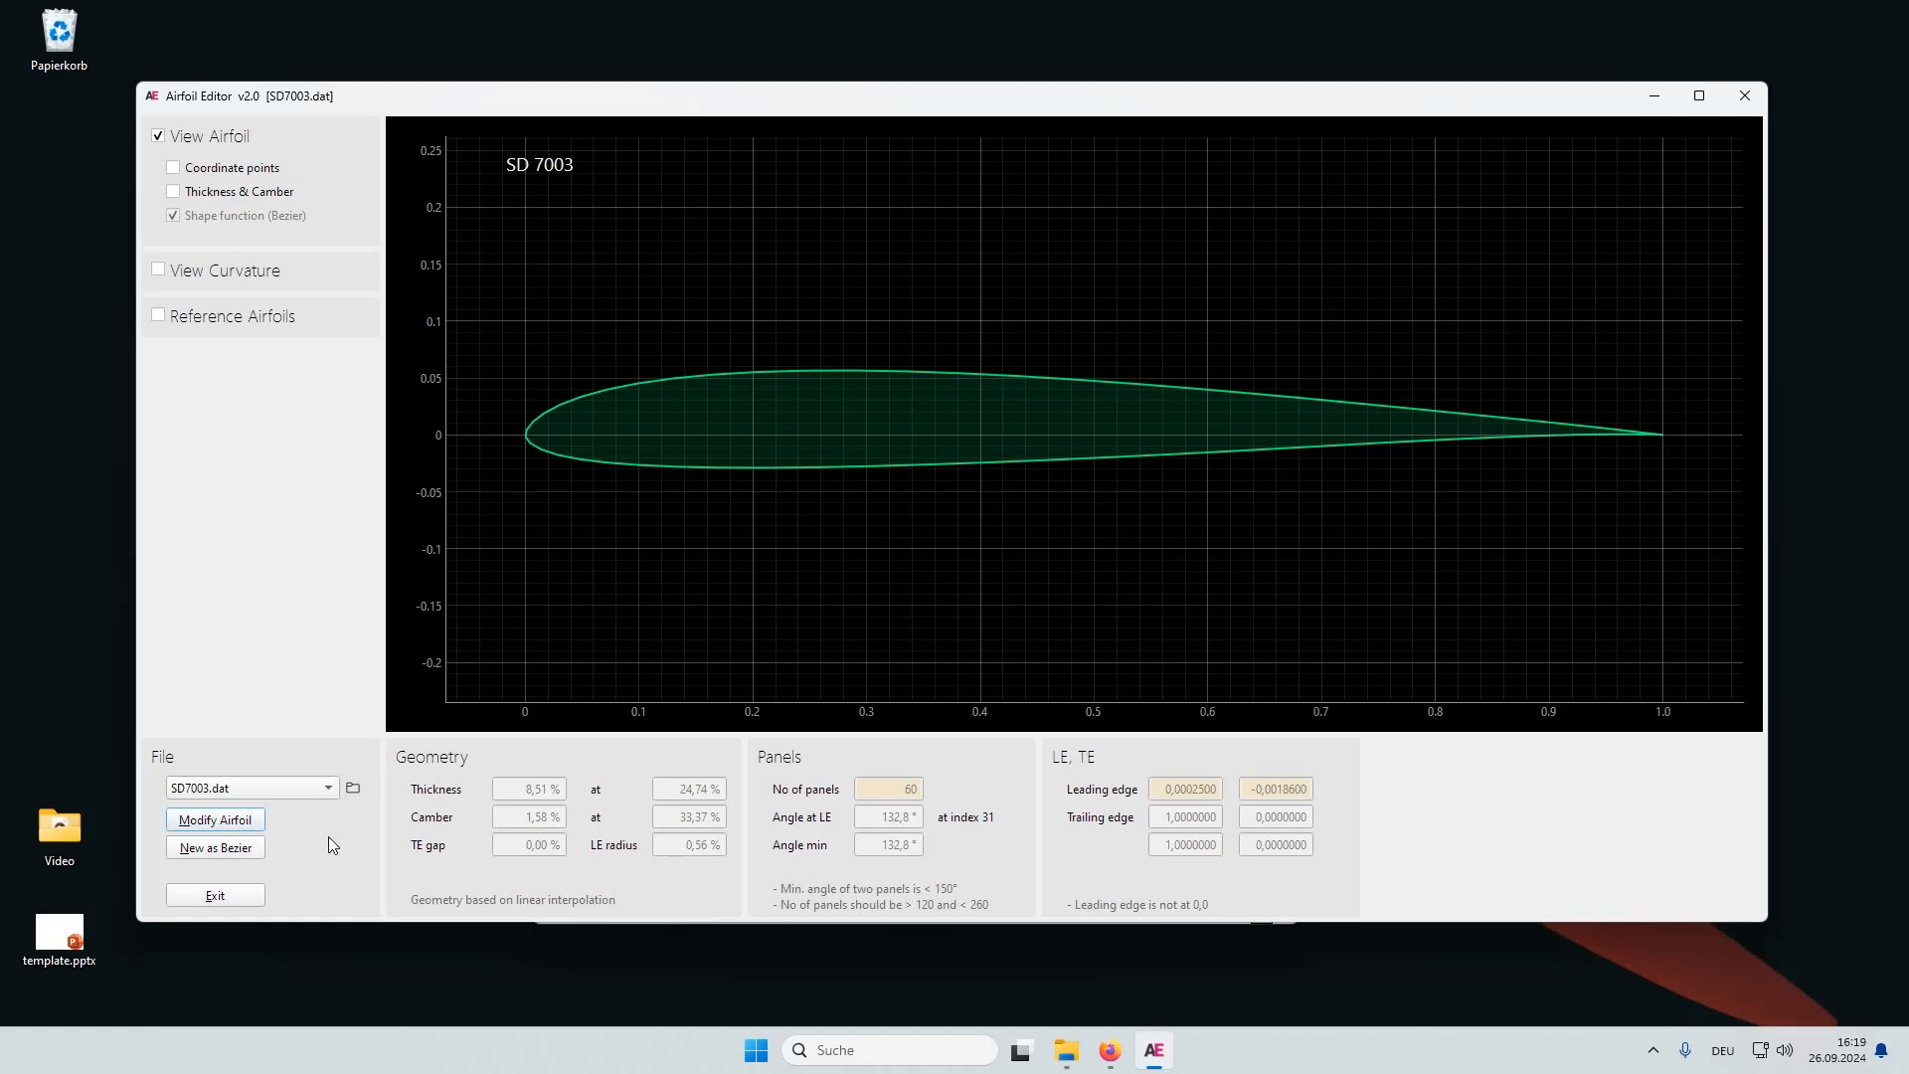
Step: Start modifying SD7003 so it gets normalized, and inspect its coordinate points at the leading edge
left_click(243, 821)
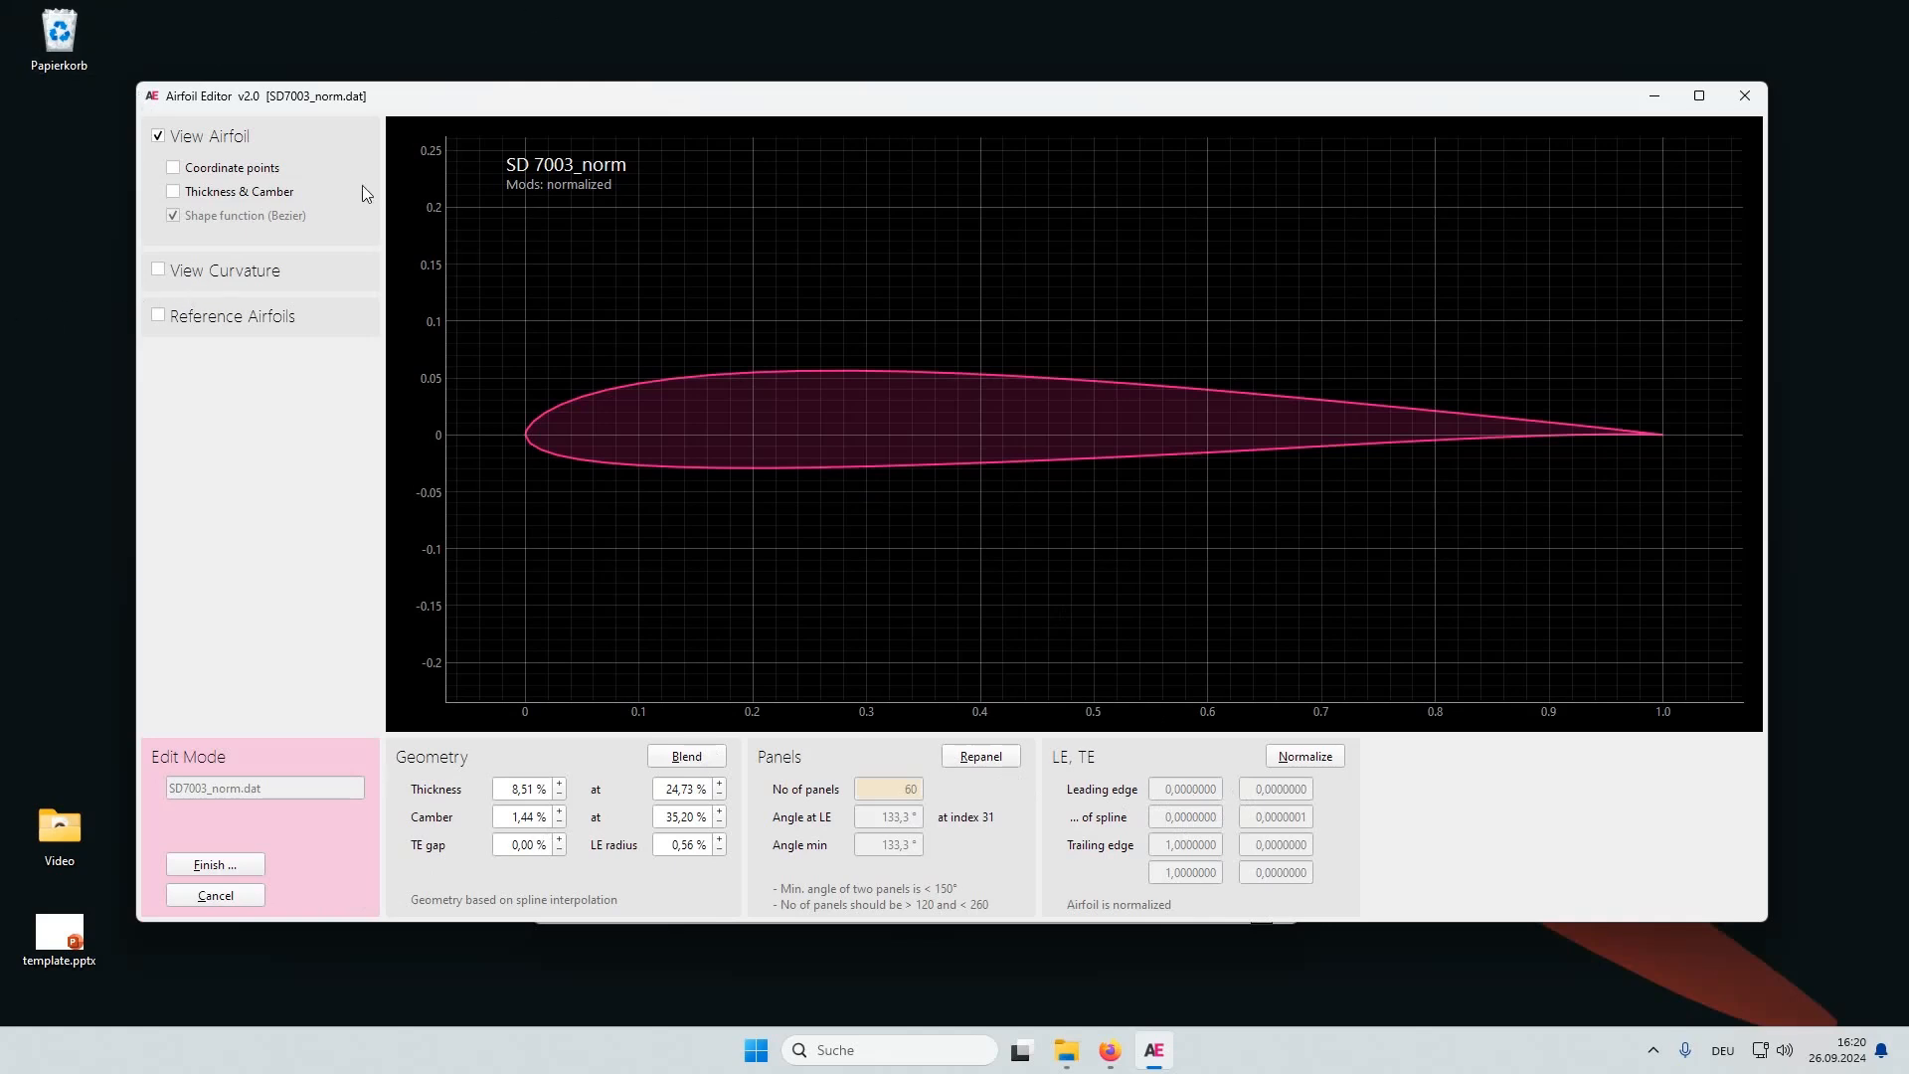
left_click(173, 167)
scroll(487, 420, "up", 3)
scroll(576, 448, "up", 10)
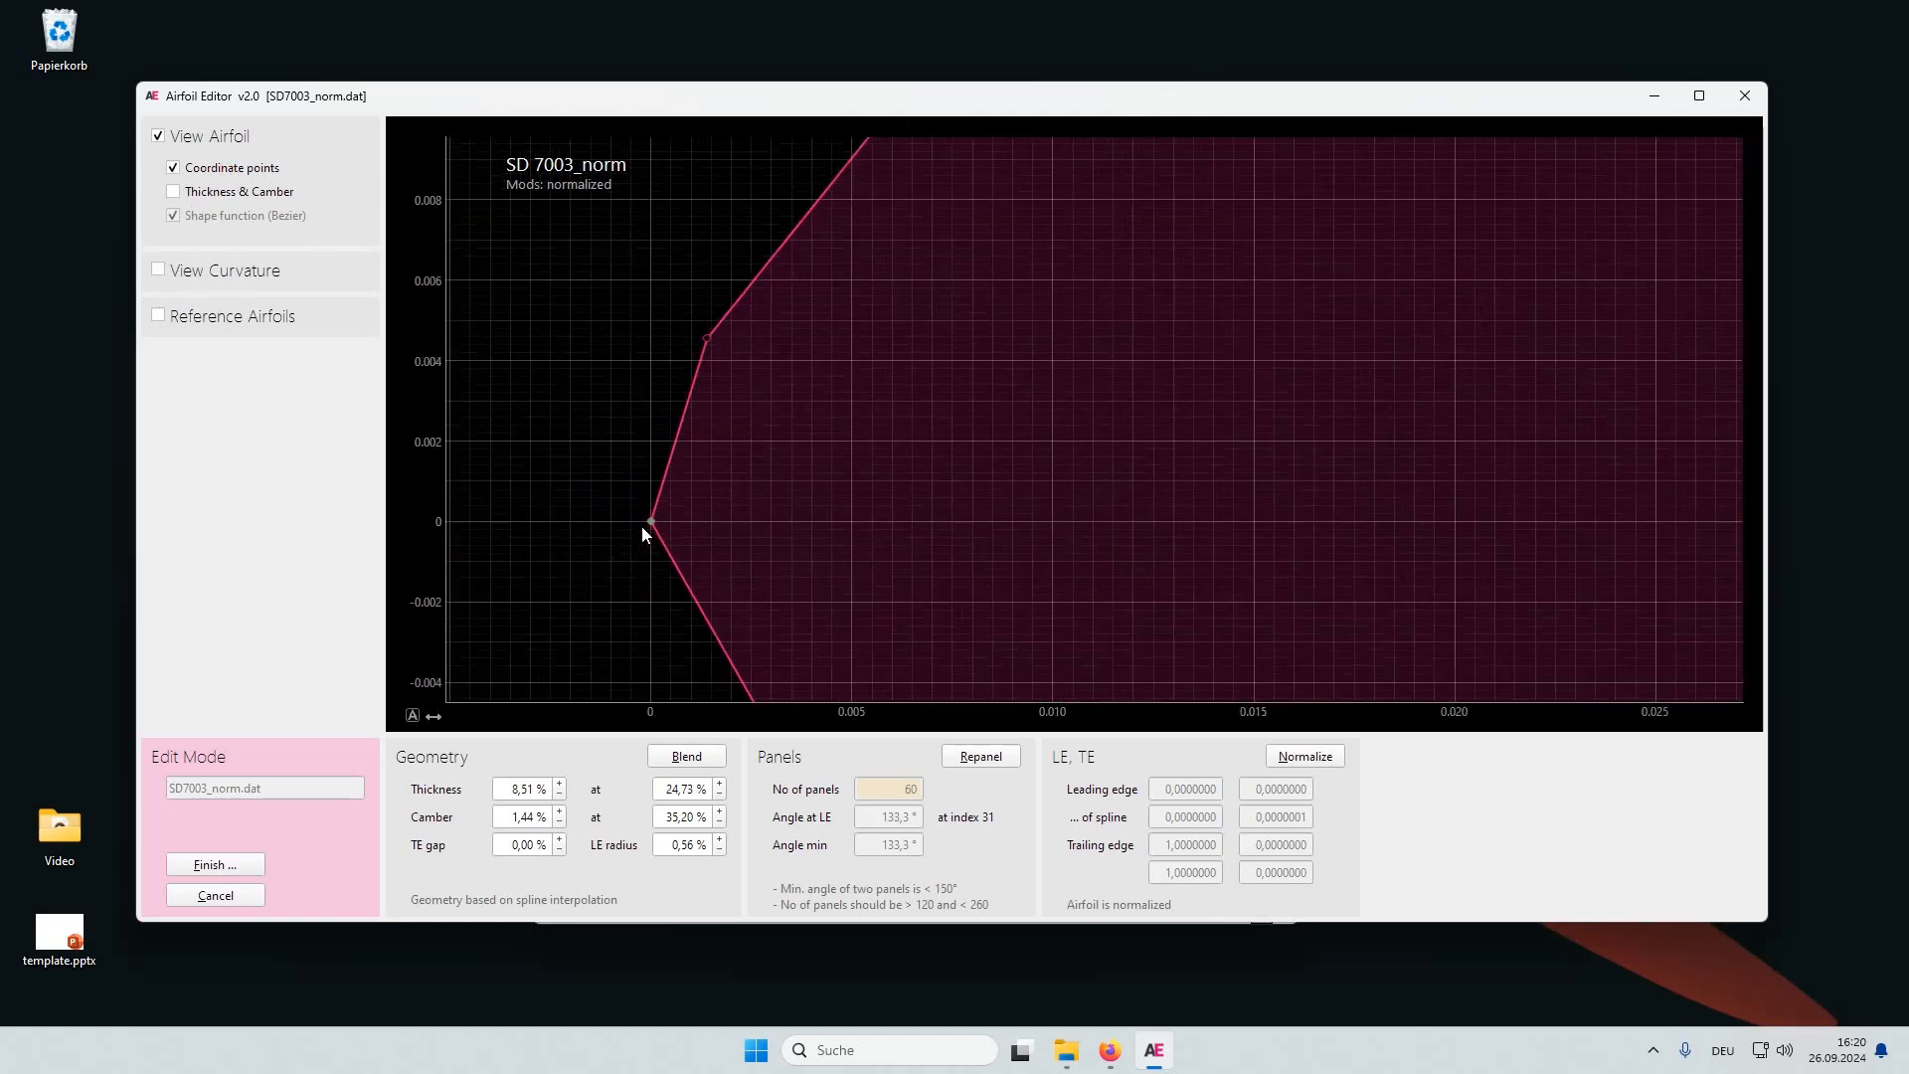
scroll(630, 525, "down", 5)
left_click_drag(604, 546, 552, 458)
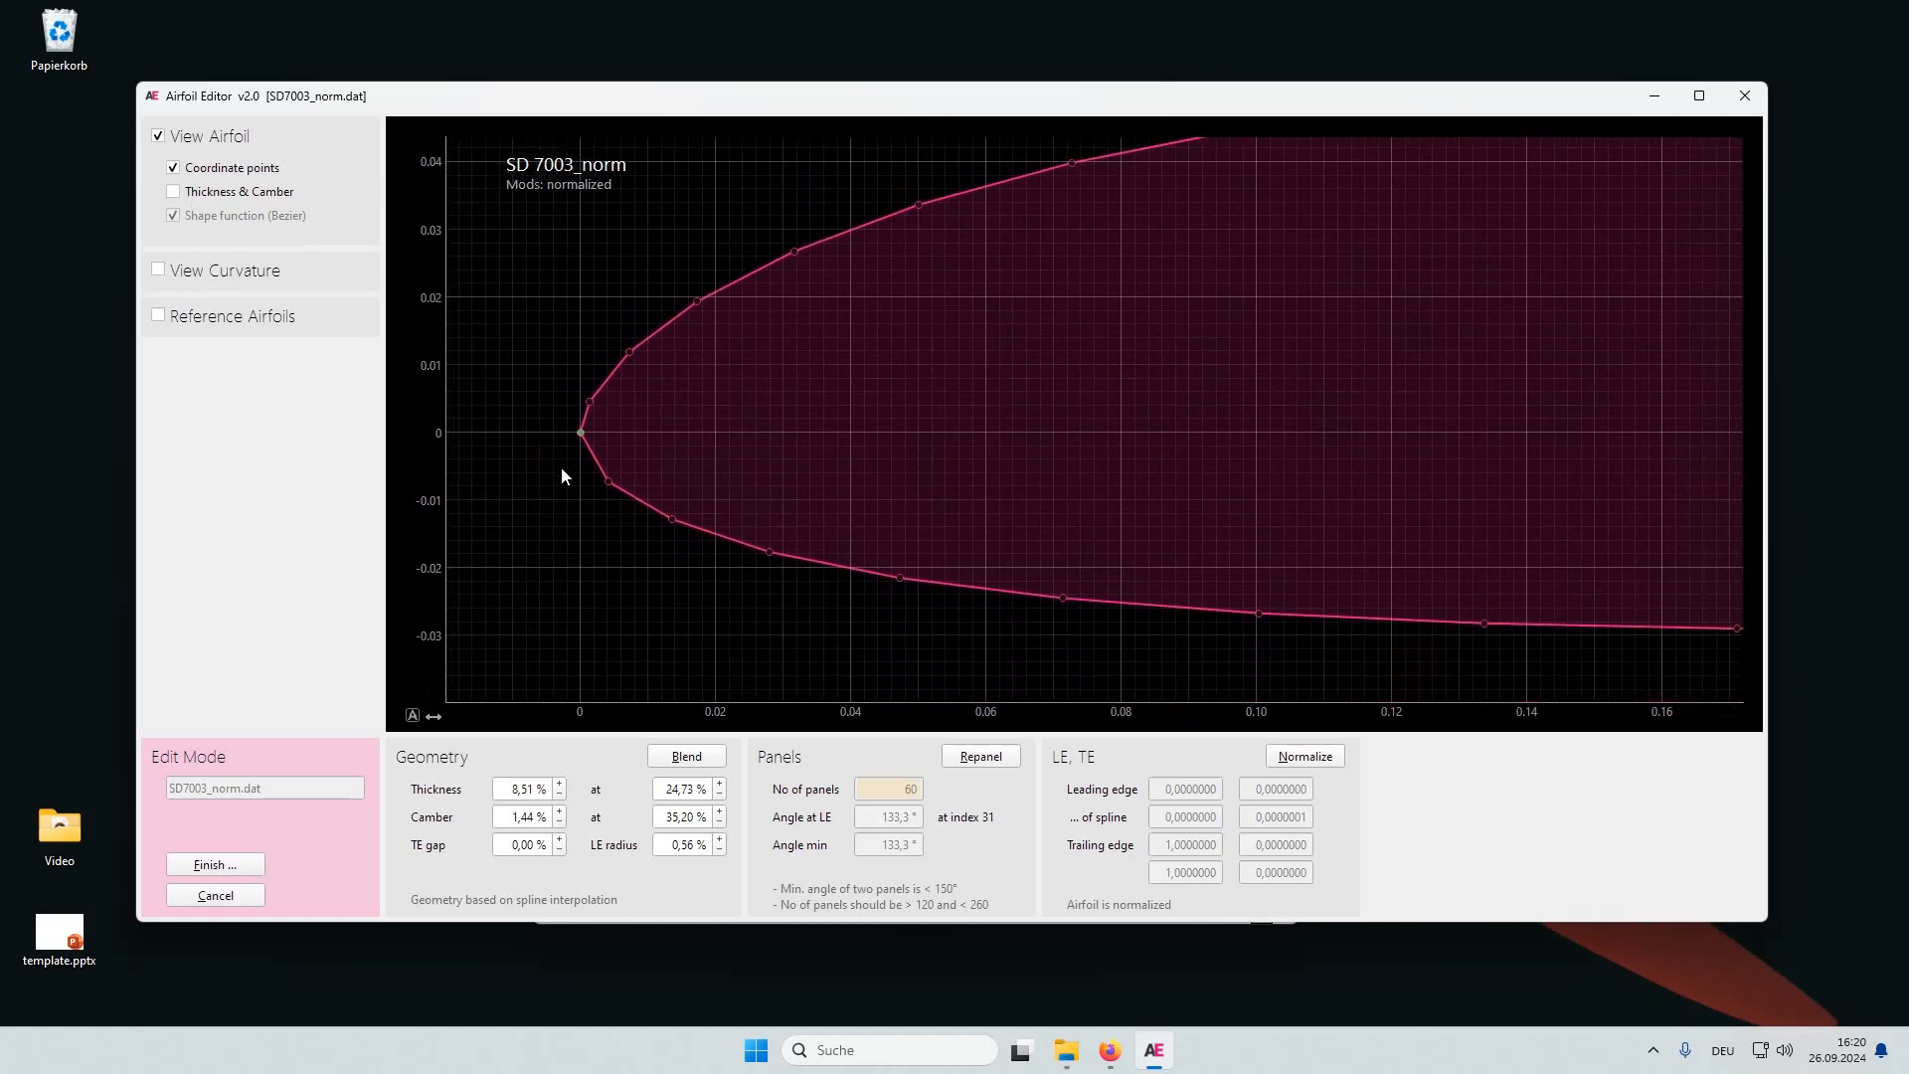
Step: Repanel the airfoil with 160 panels and a leading-edge bunch of 0.84, and hide the coordinate points
left_click(984, 758)
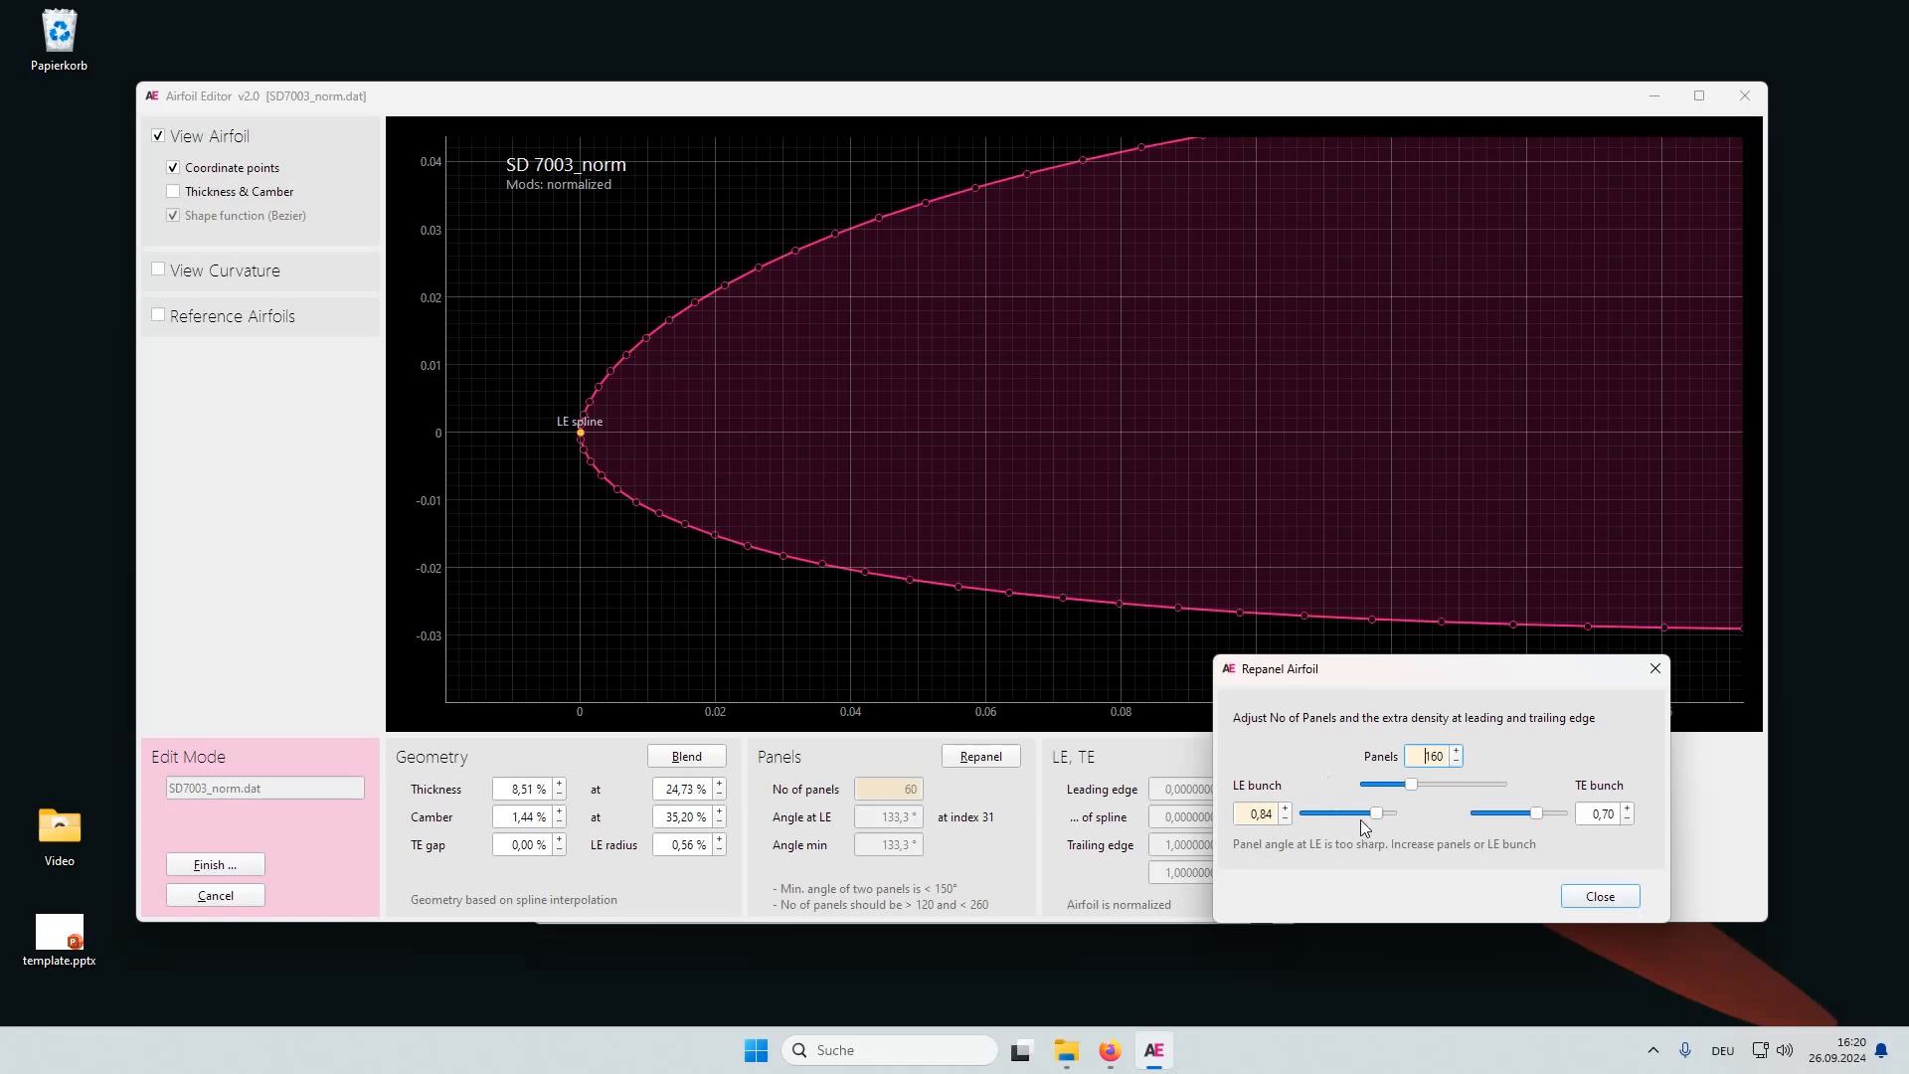
mouse_move(1377, 814)
left_mouse_down()
mouse_move(1297, 815)
mouse_move(1416, 821)
mouse_move(1365, 820)
mouse_move(1381, 824)
left_mouse_up()
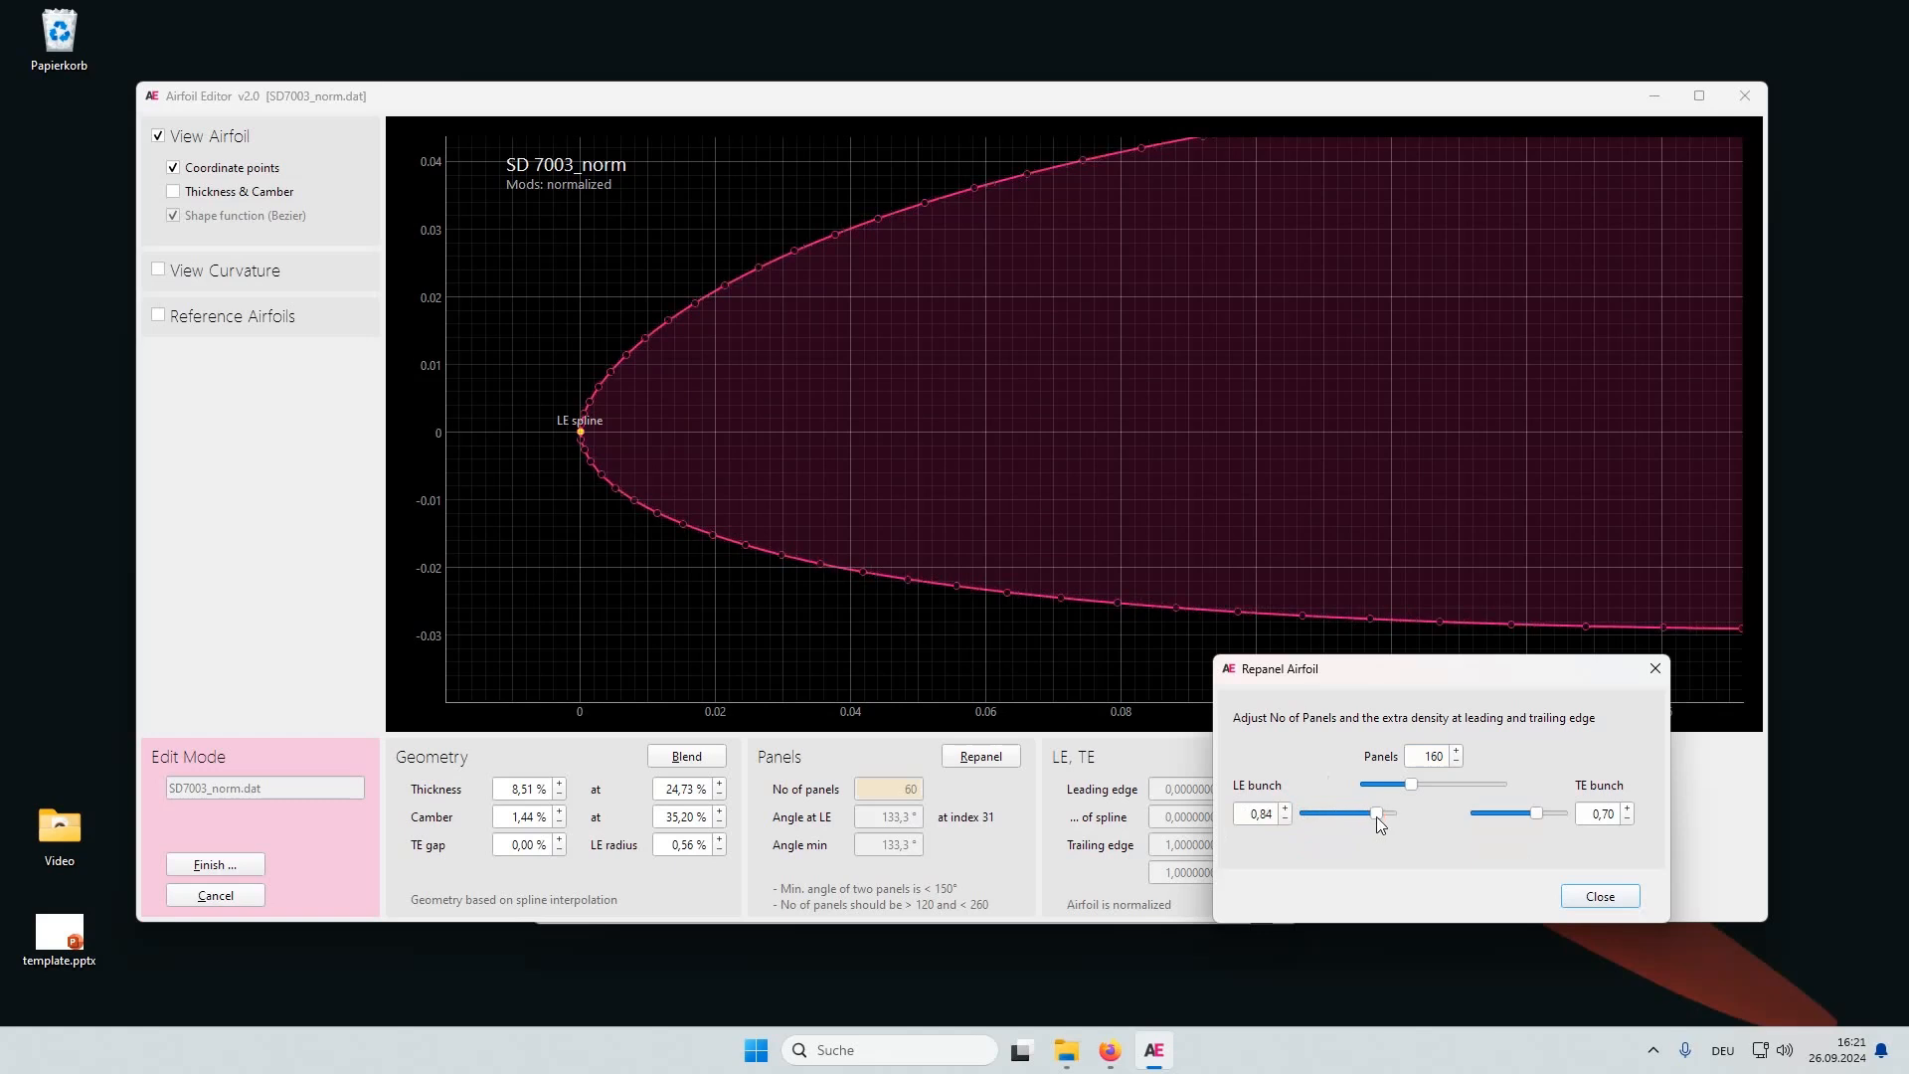
left_click(1600, 897)
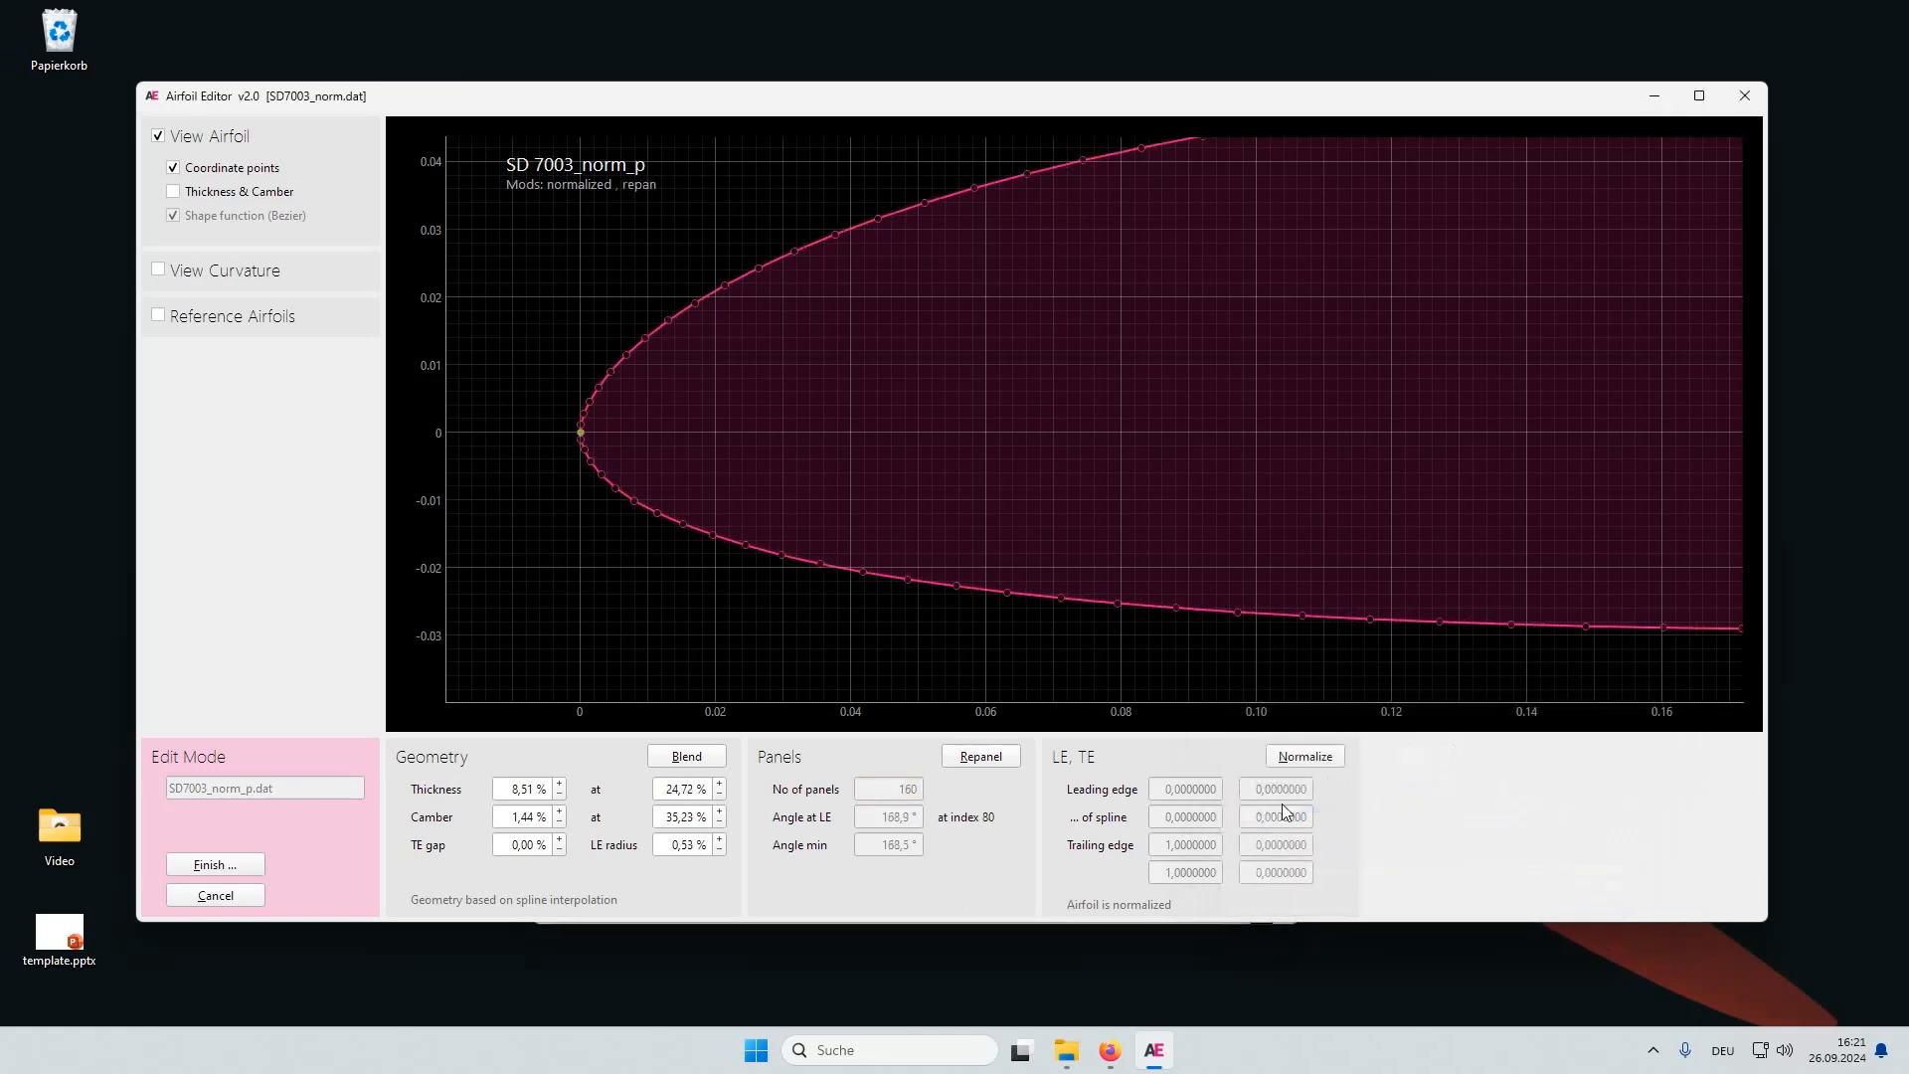
left_click(437, 714)
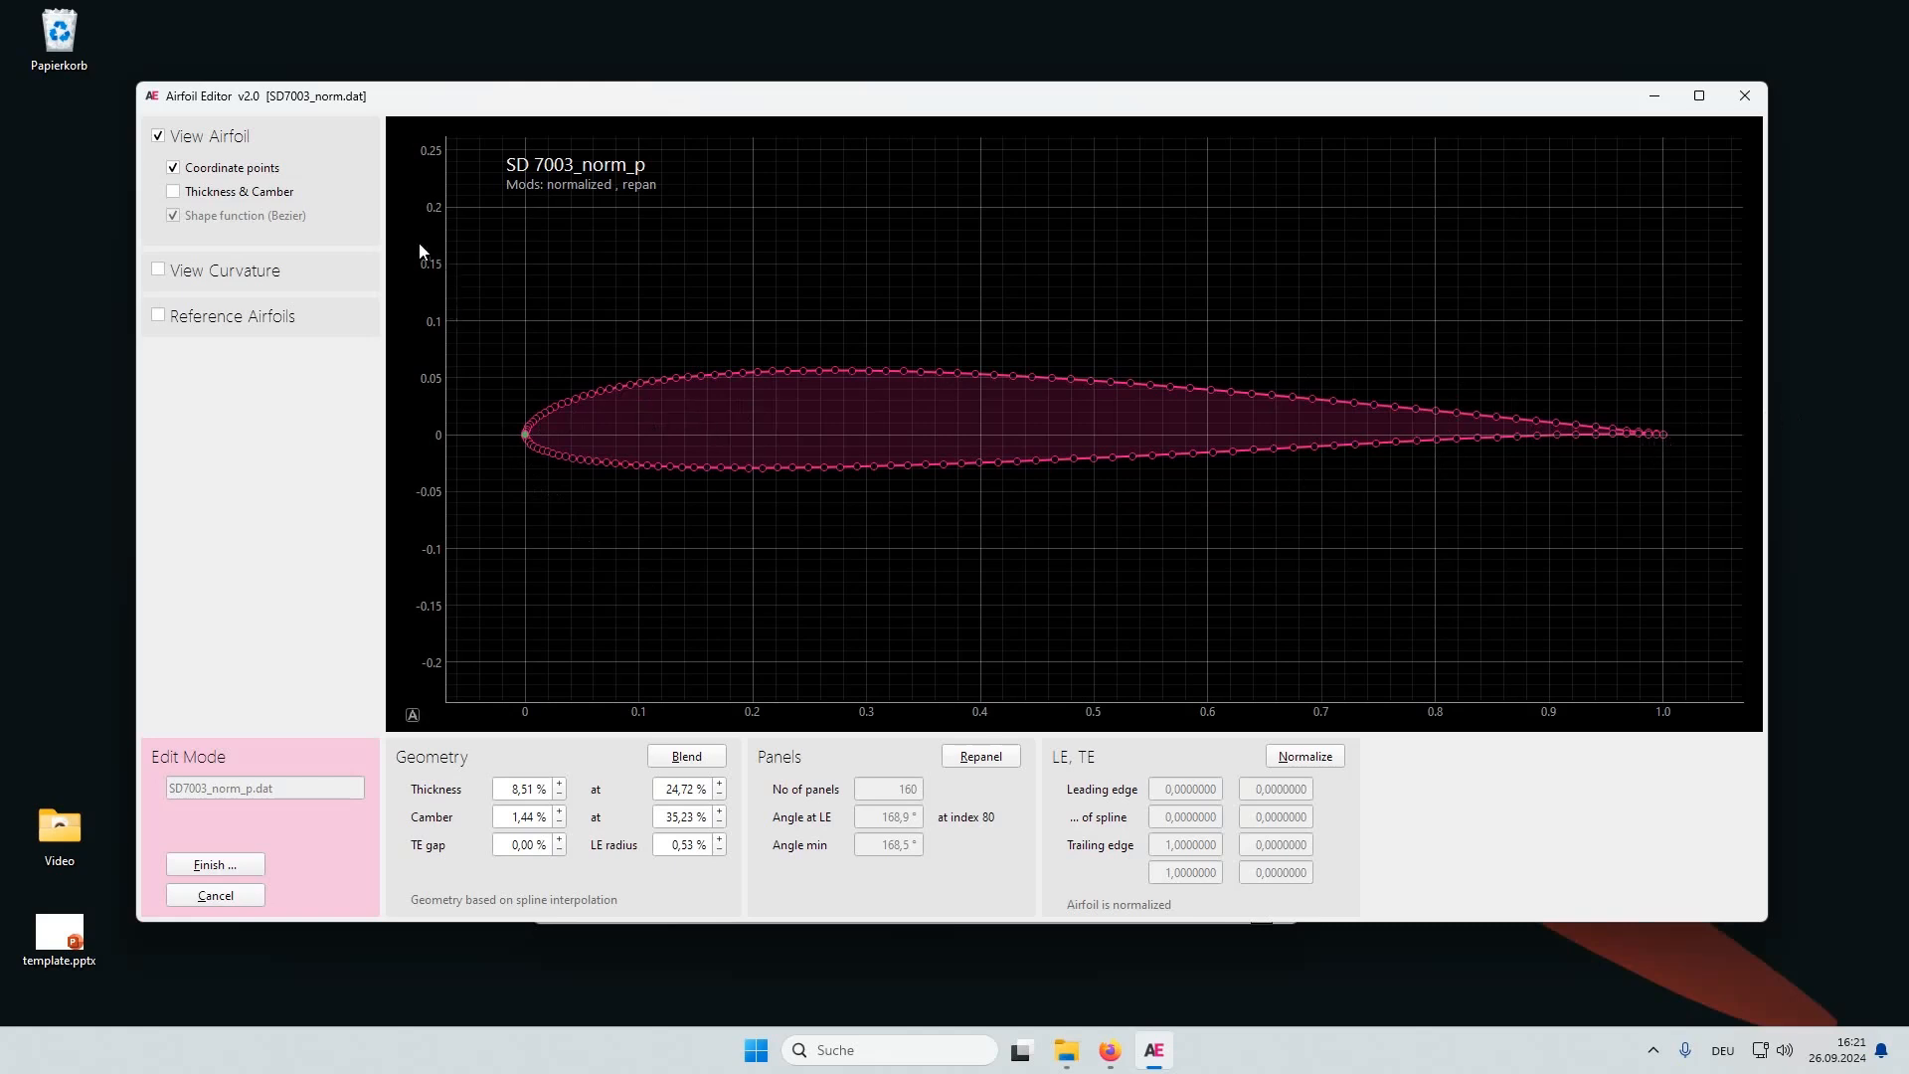
left_click(230, 171)
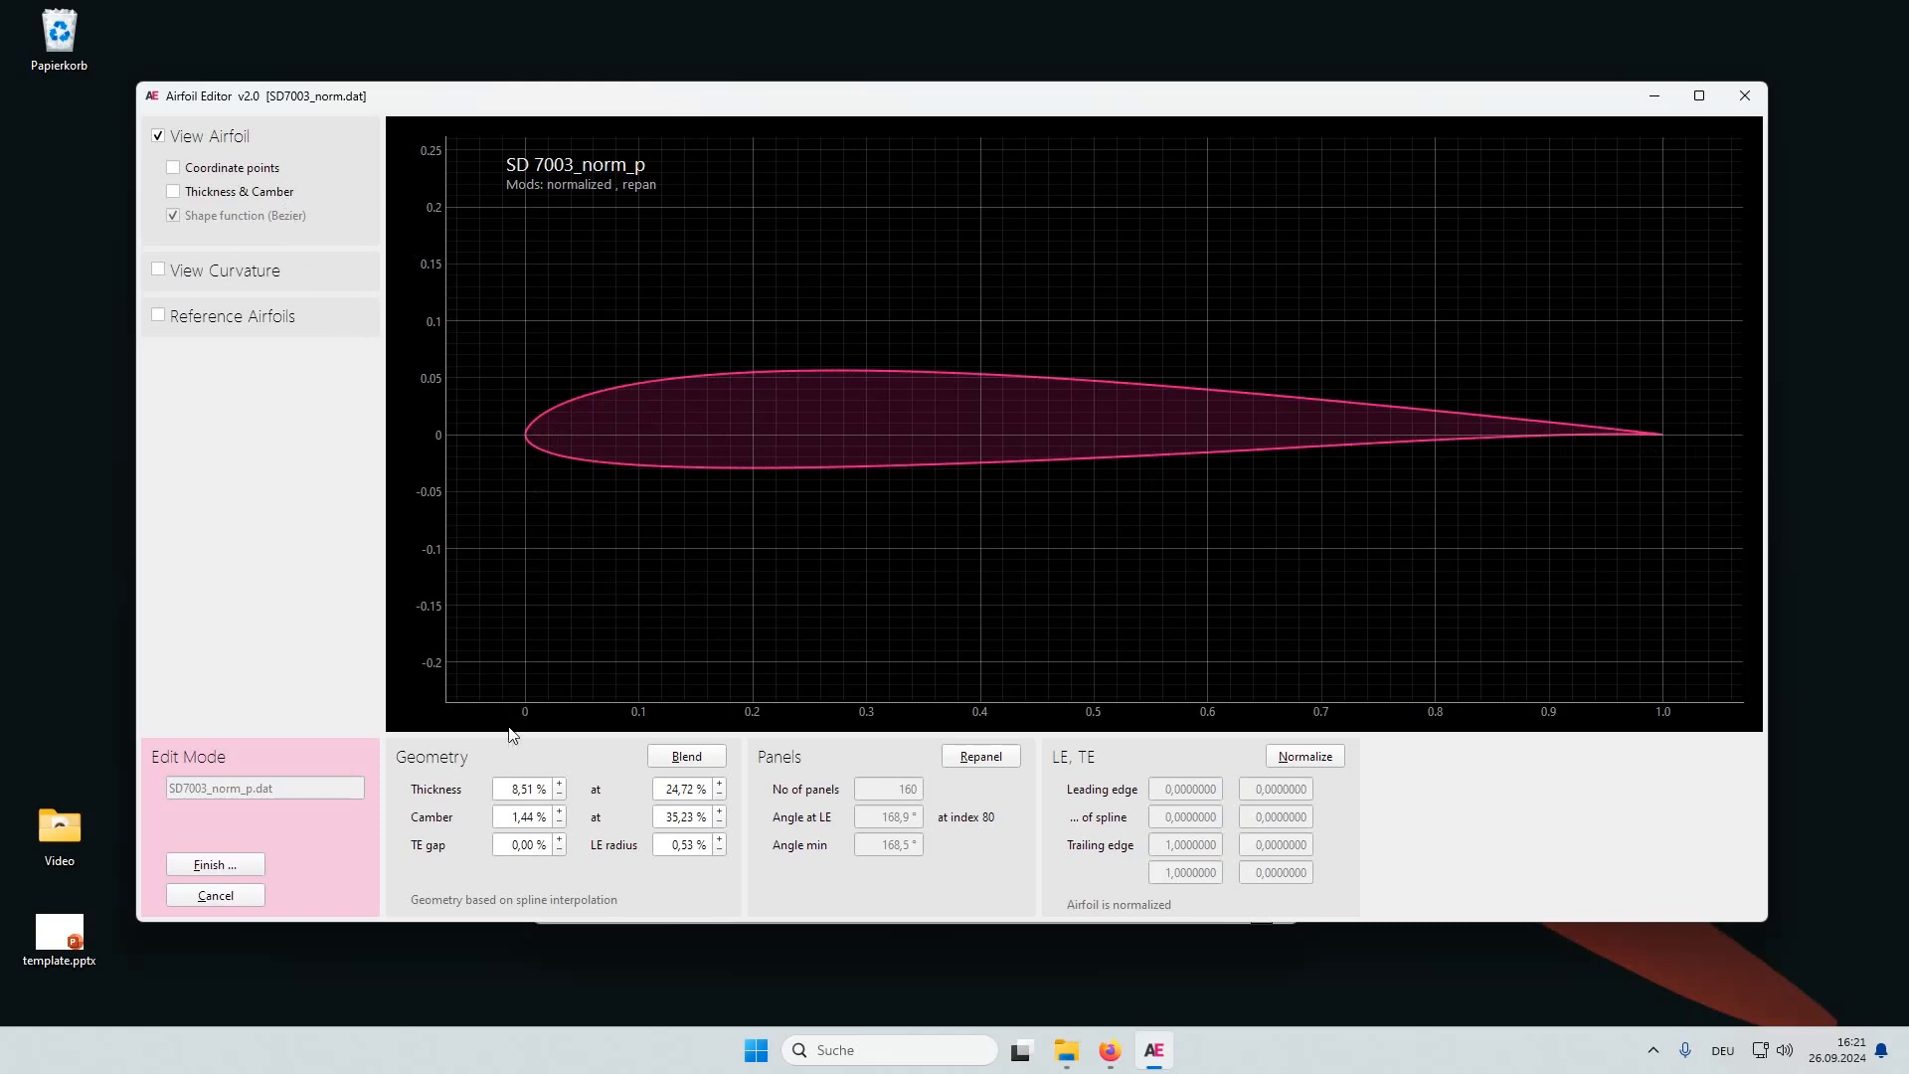
Step: Set the airfoil's maximum thickness to 7 %
left_click_drag(508, 793, 574, 789)
type("7")
key("Return")
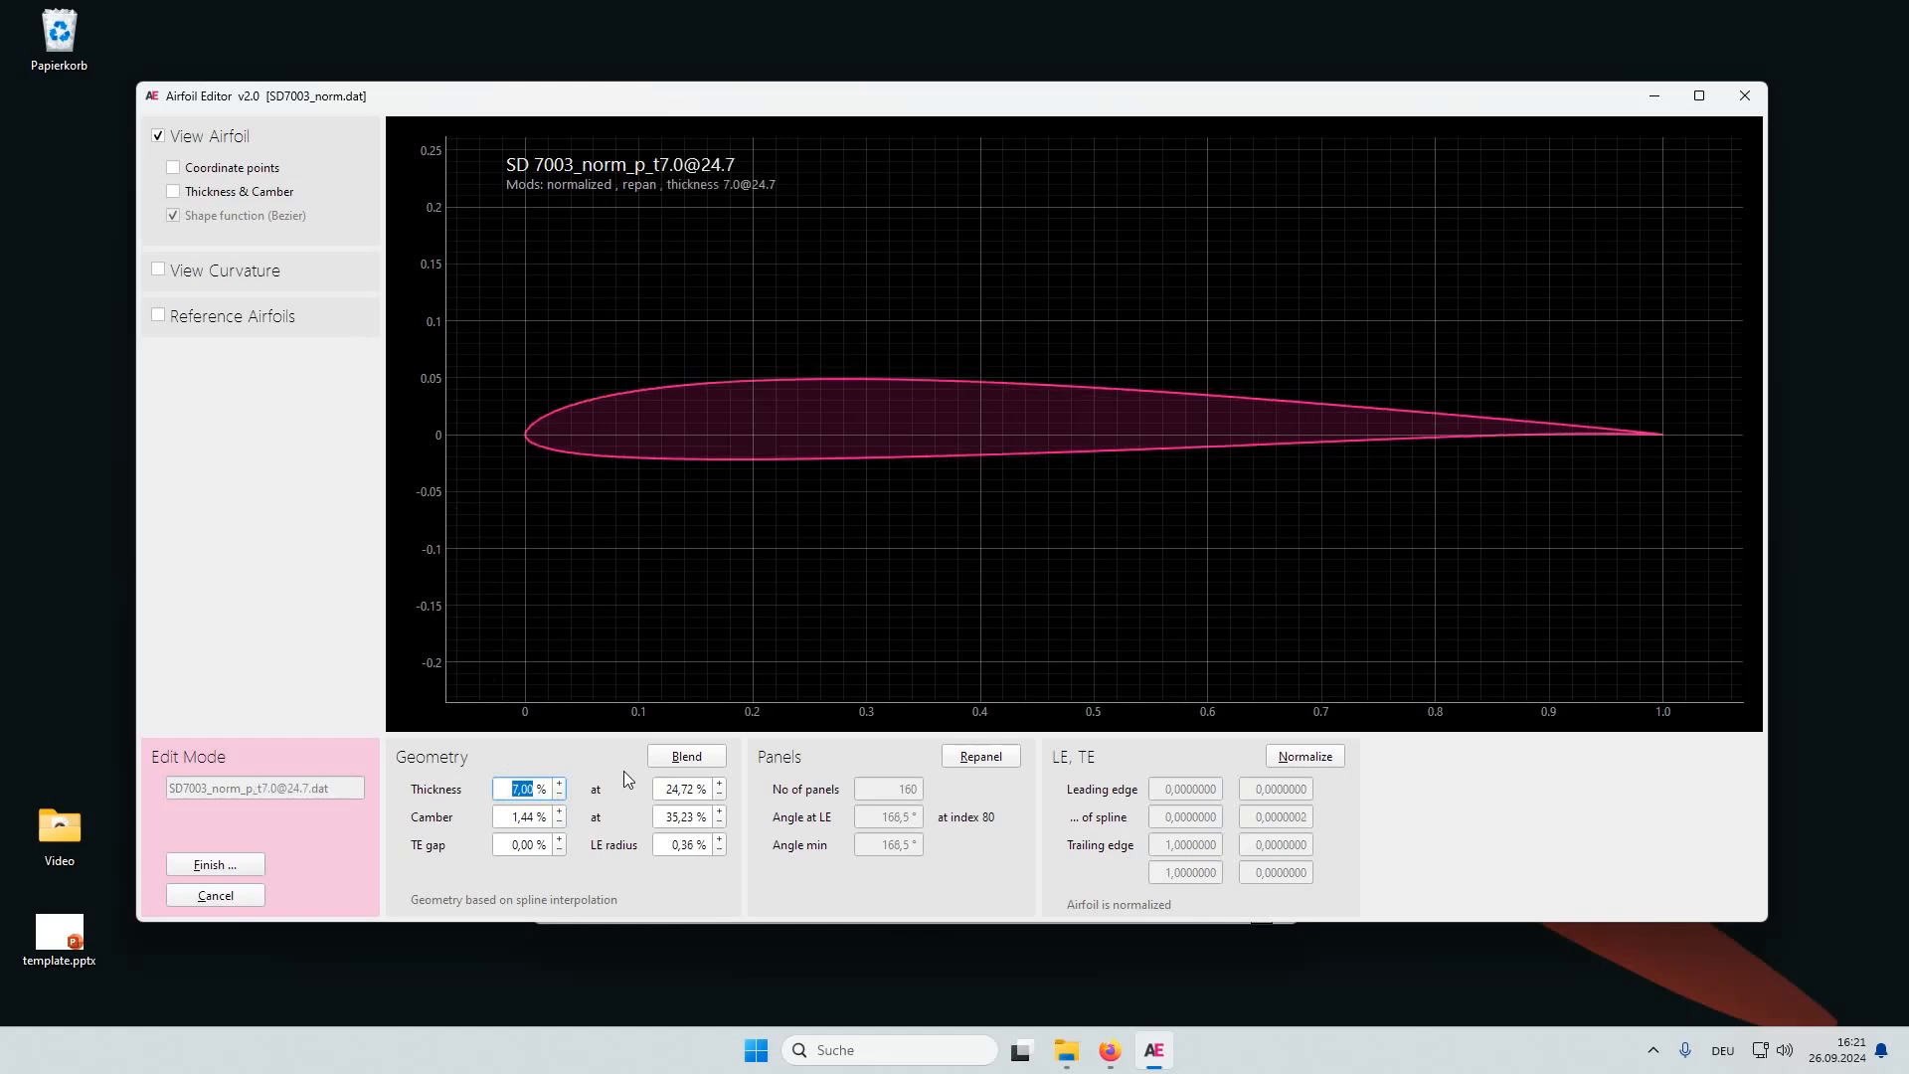
Step: Increase the thickness in six small increments and return it to 7.00 %
left_click(561, 784)
left_click(560, 784)
left_click(560, 783)
left_click(561, 783)
left_click(561, 783)
left_click(561, 783)
left_click(559, 794)
left_click(560, 795)
left_click(560, 794)
left_click(559, 795)
left_click(560, 794)
left_click(560, 794)
Step: Display the thickness and camber lines and move the maximum thickness point in the diagram to about 7.09 % at 27.69 %
left_click(269, 196)
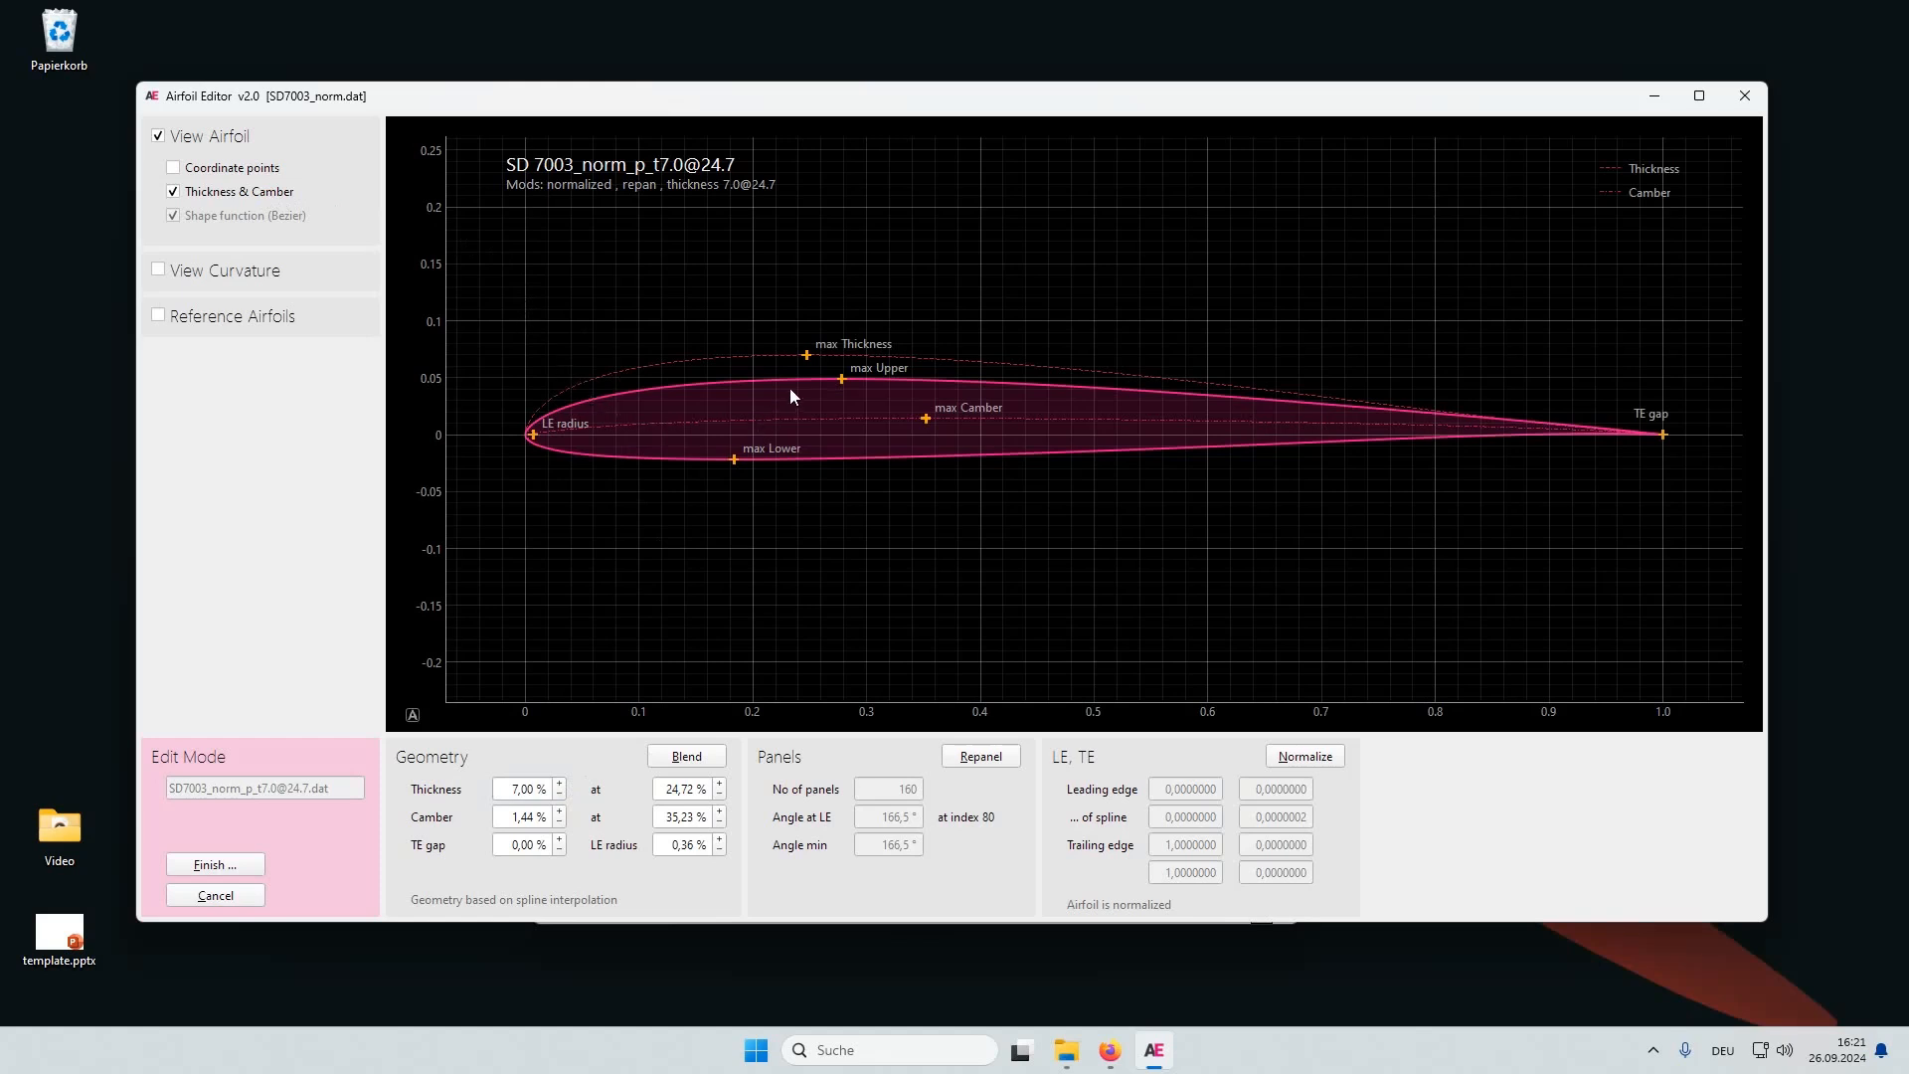
mouse_move(807, 358)
left_click_drag(808, 356, 842, 360)
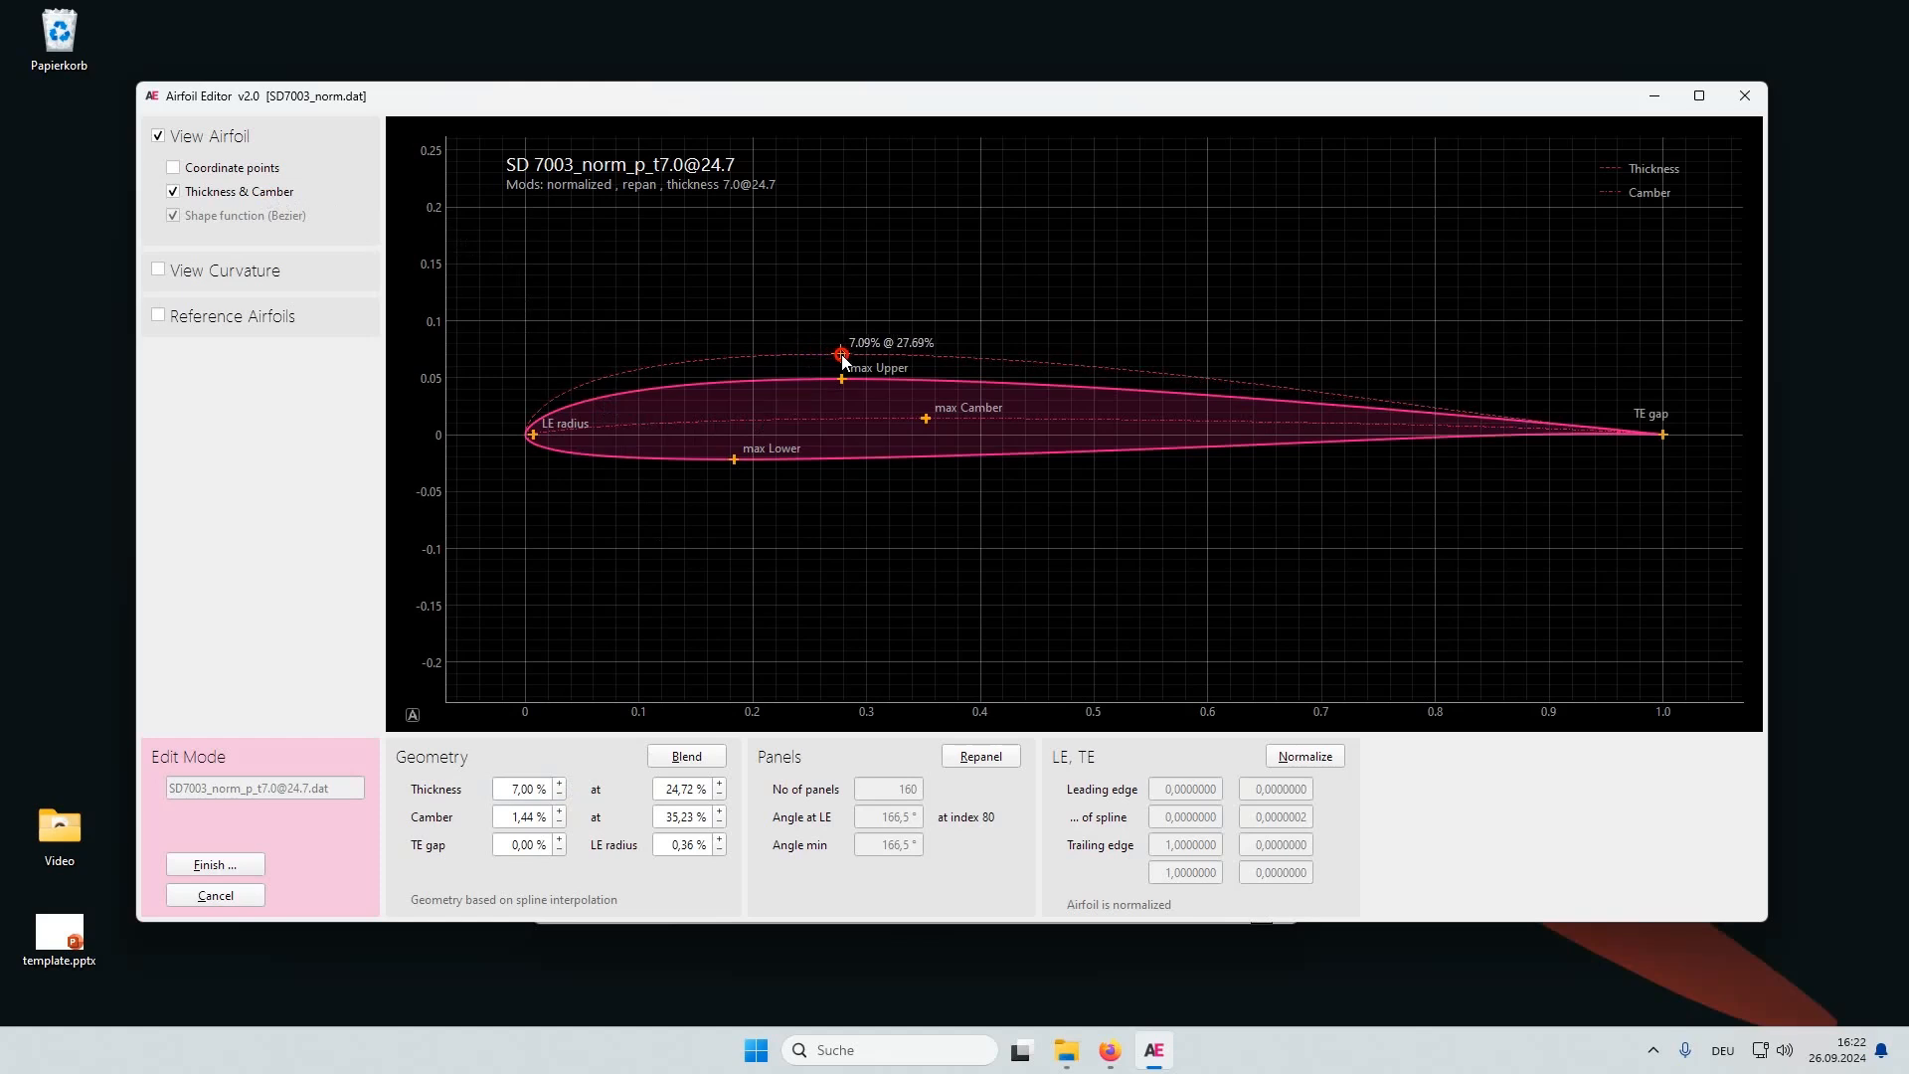
left_click_drag(841, 354, 841, 354)
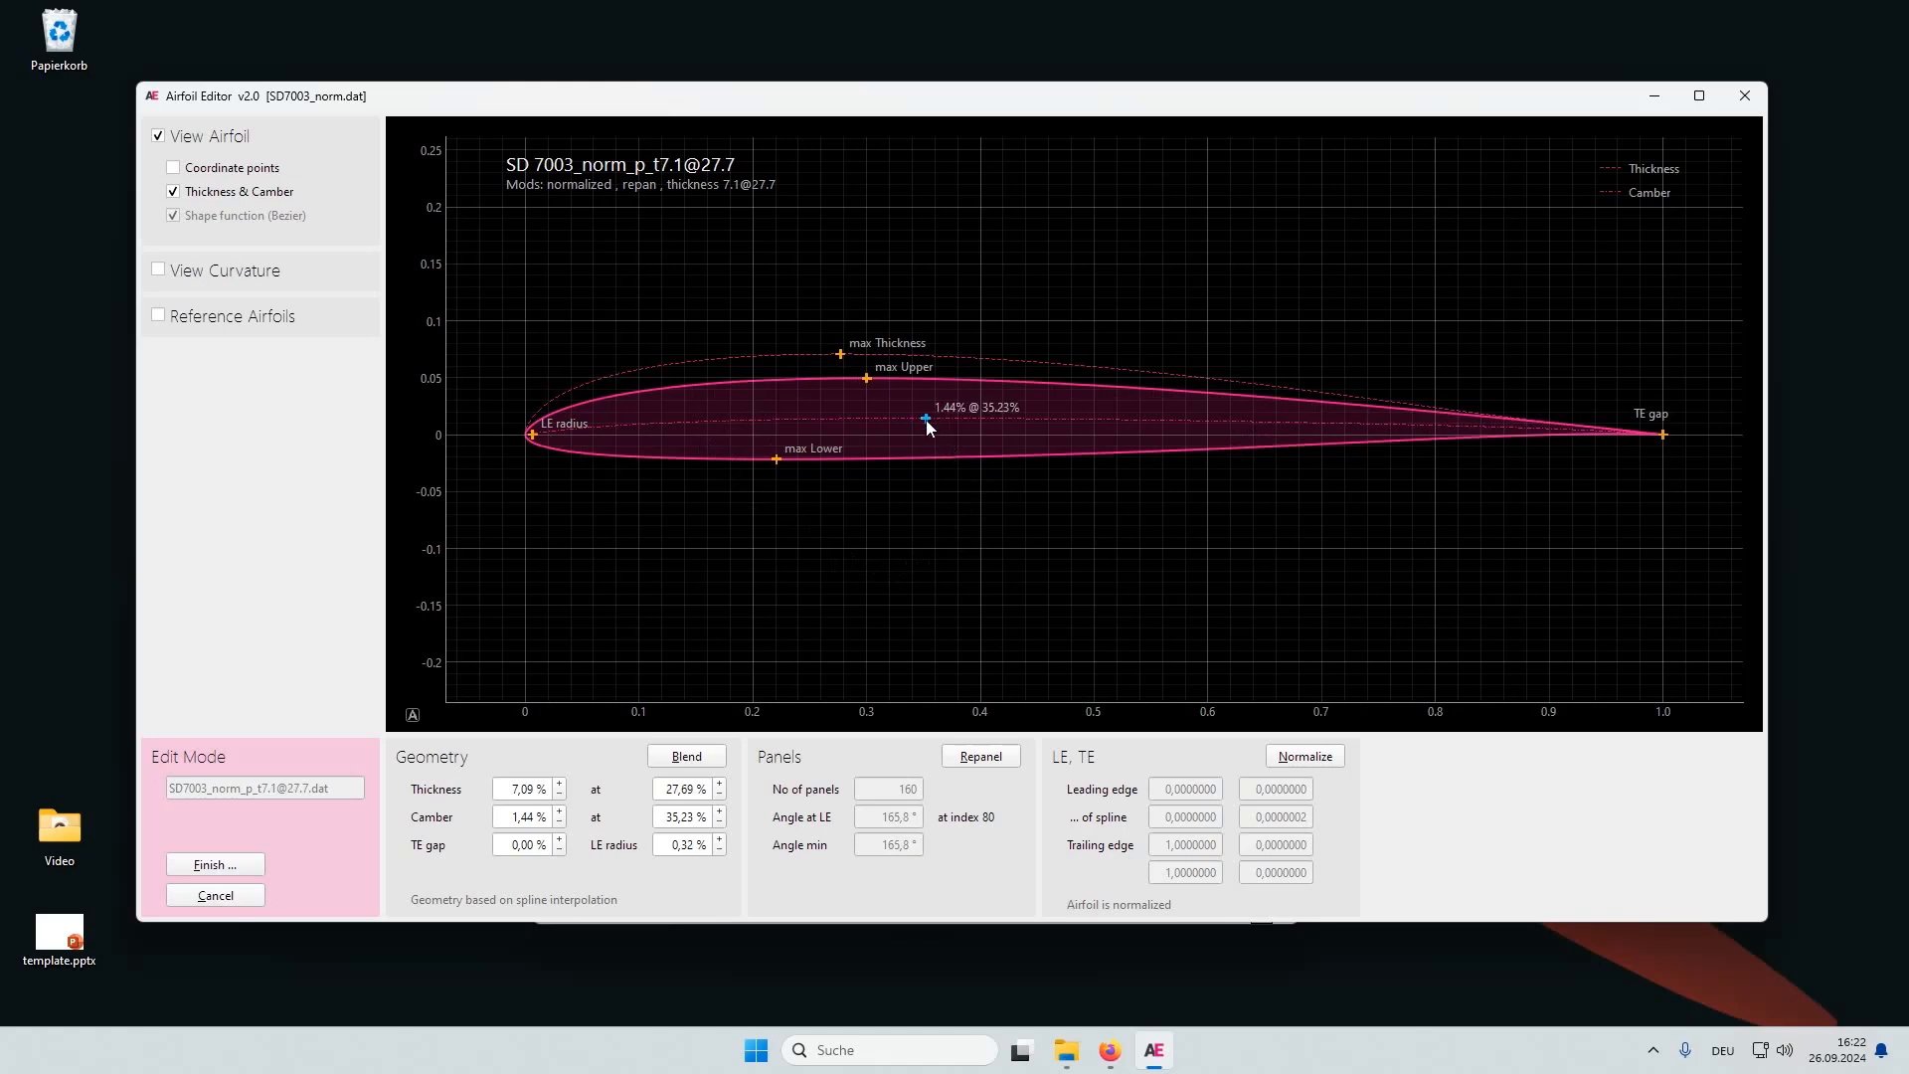
Step: Move the maximum camber point in the diagram to about 1.62 % at 38.64 %, and hide the thickness and camber lines
left_click_drag(926, 419, 962, 418)
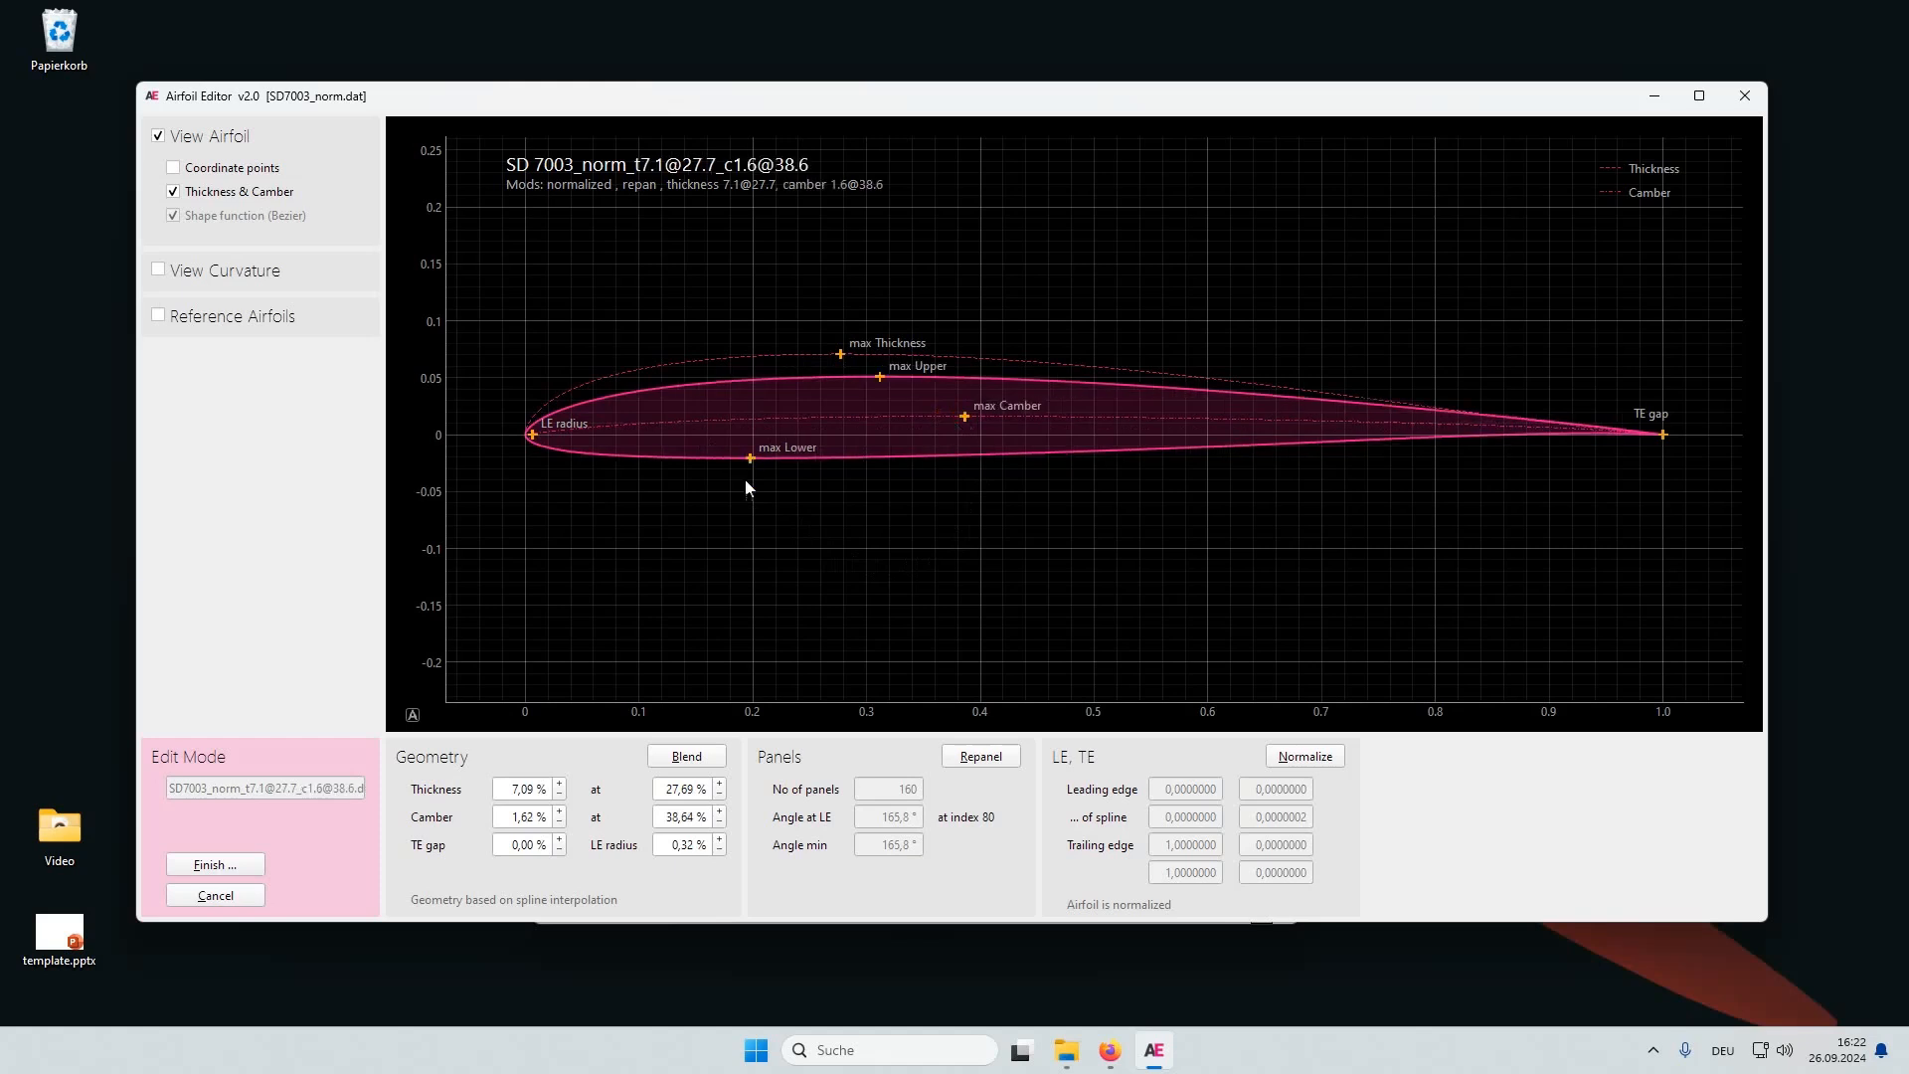
left_click(258, 189)
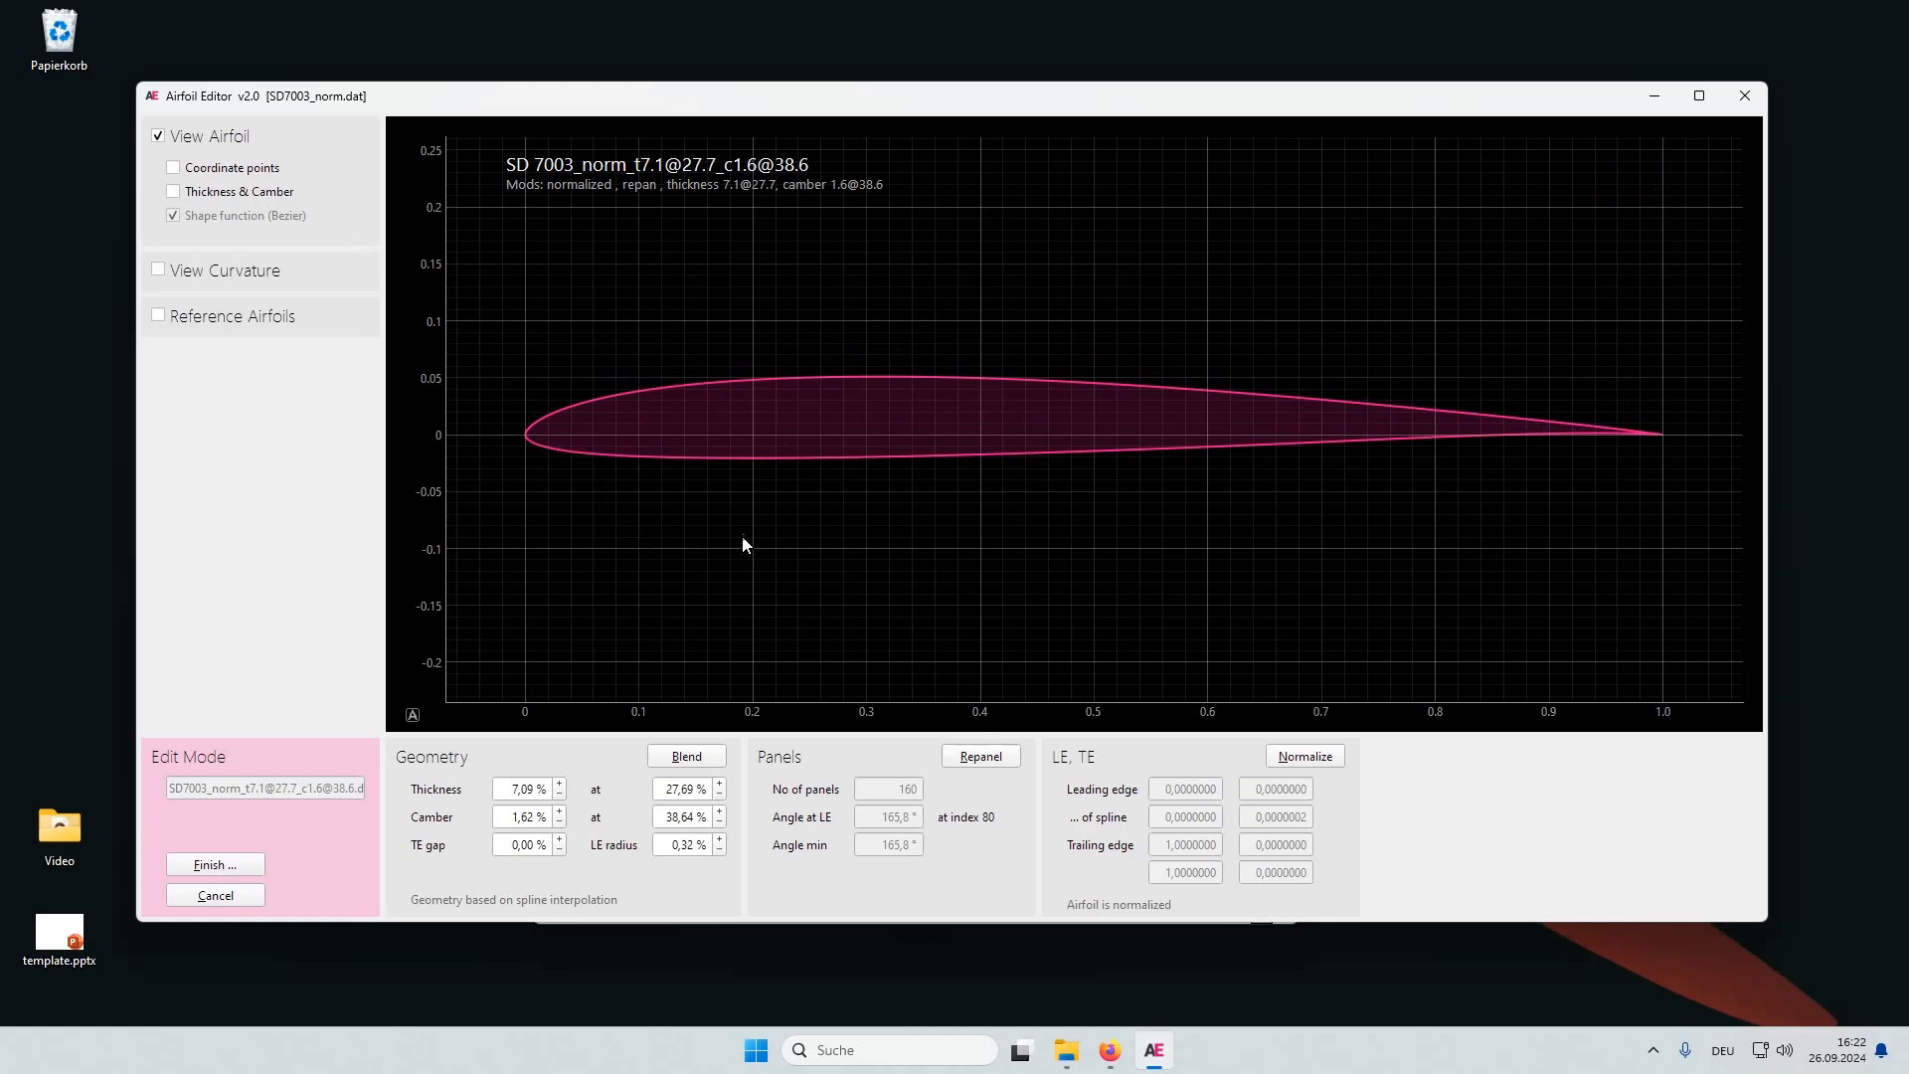
Step: Finish the modification and save the airfoil under the name SD 7003_mod, using the same name for the file
left_click(234, 867)
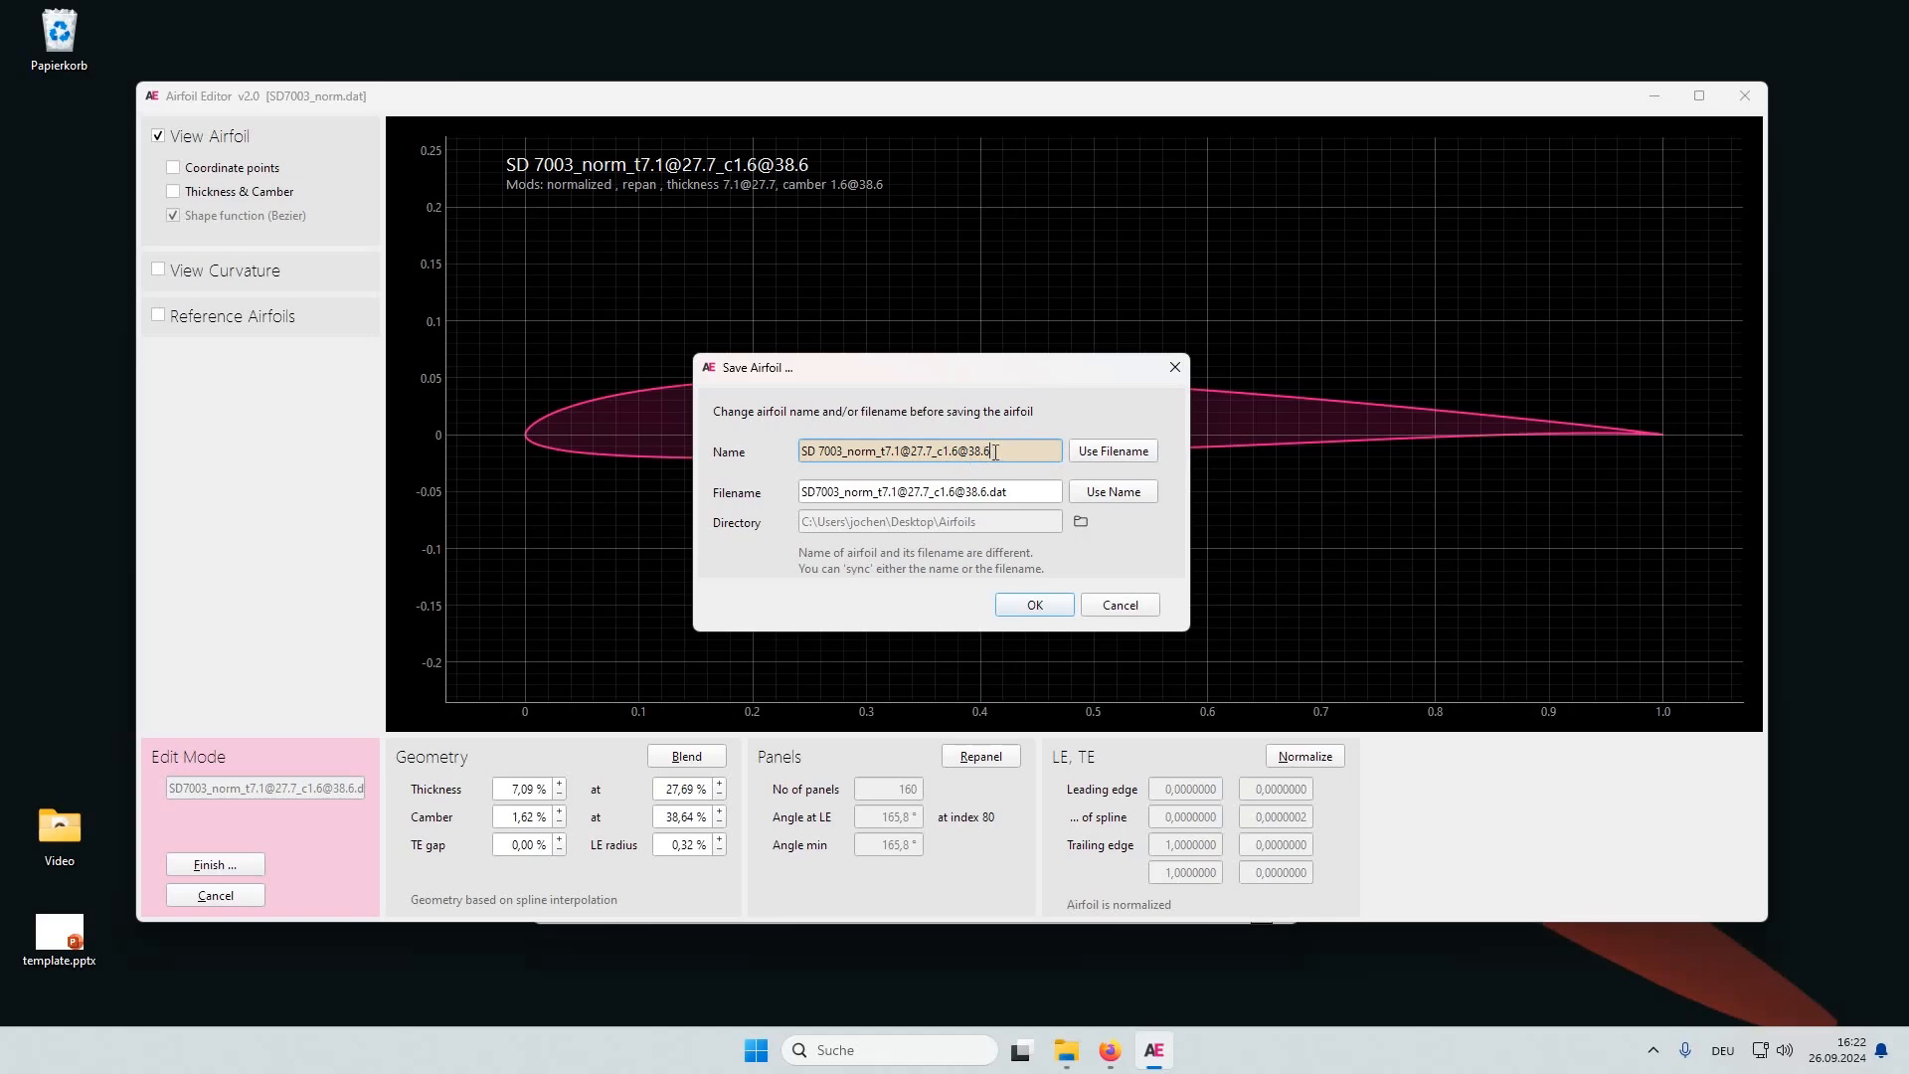
left_click_drag(993, 452, 845, 450)
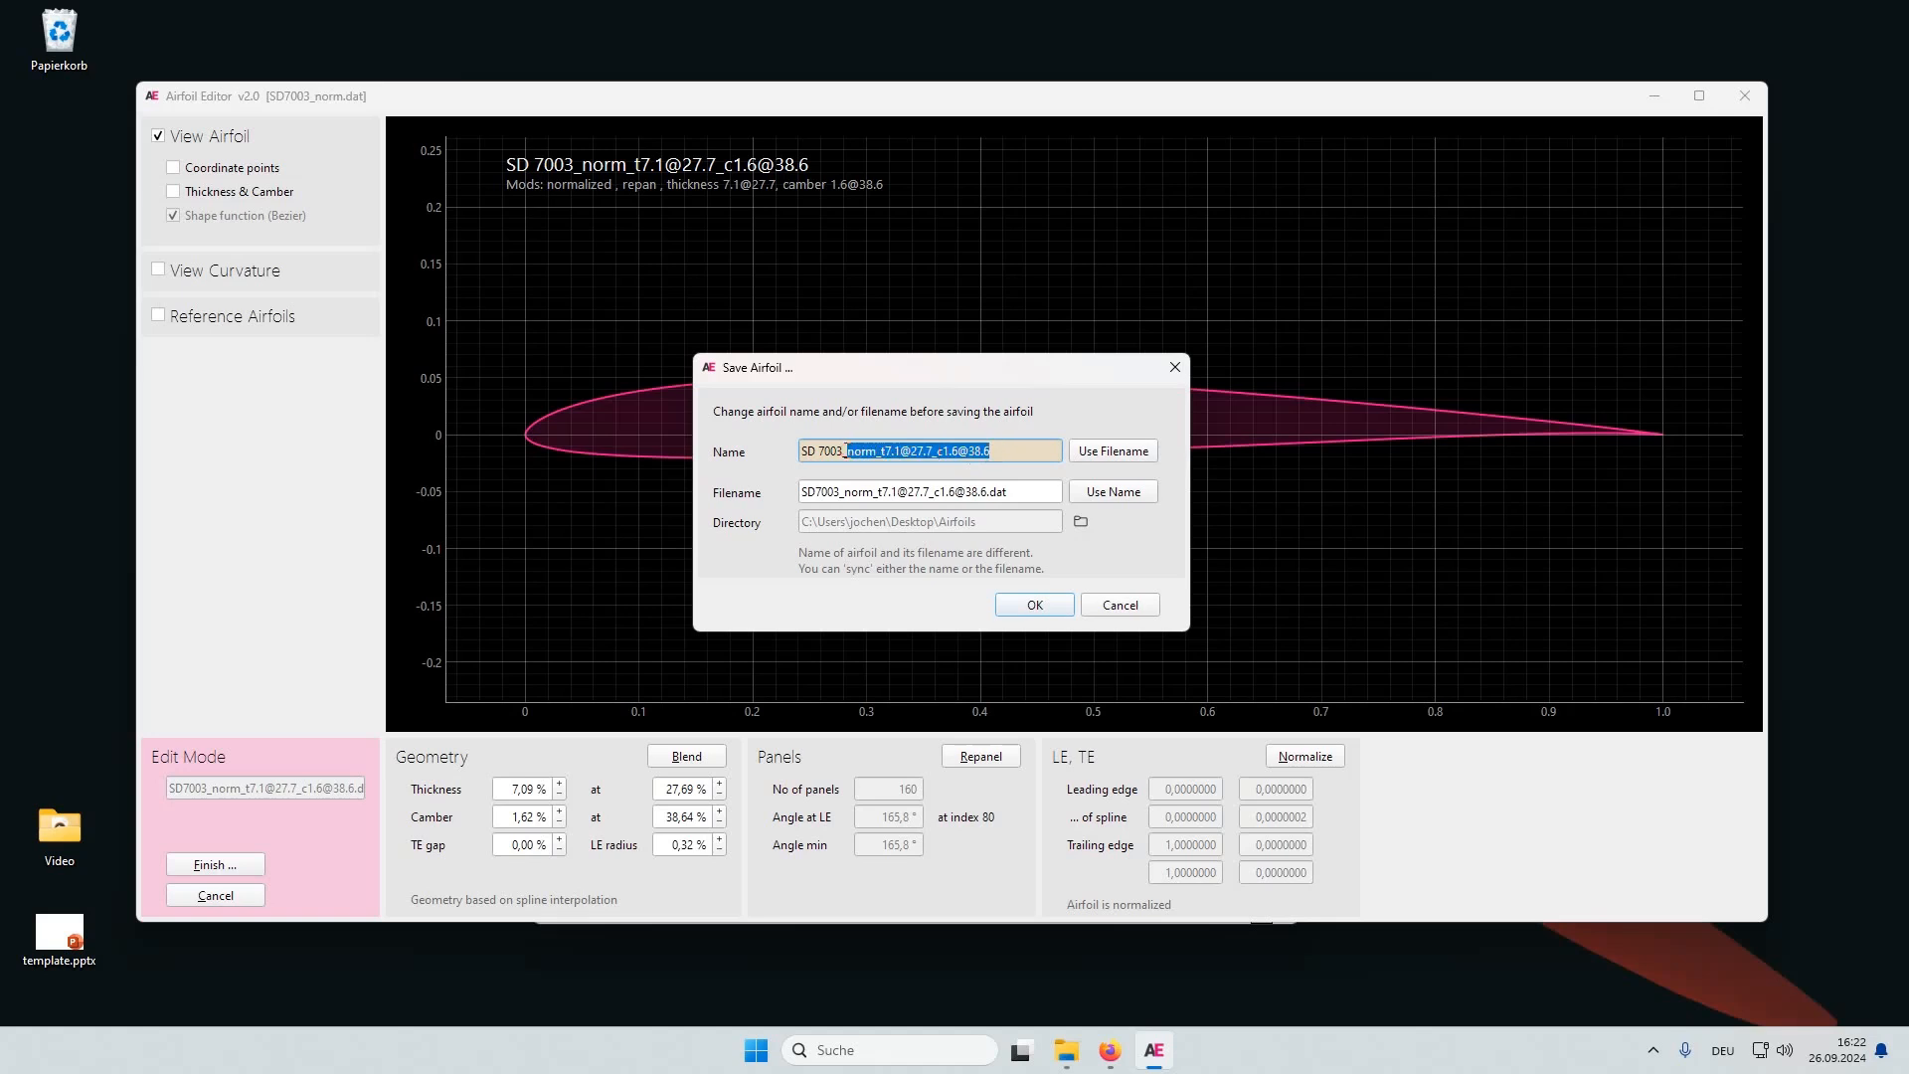
type("m")
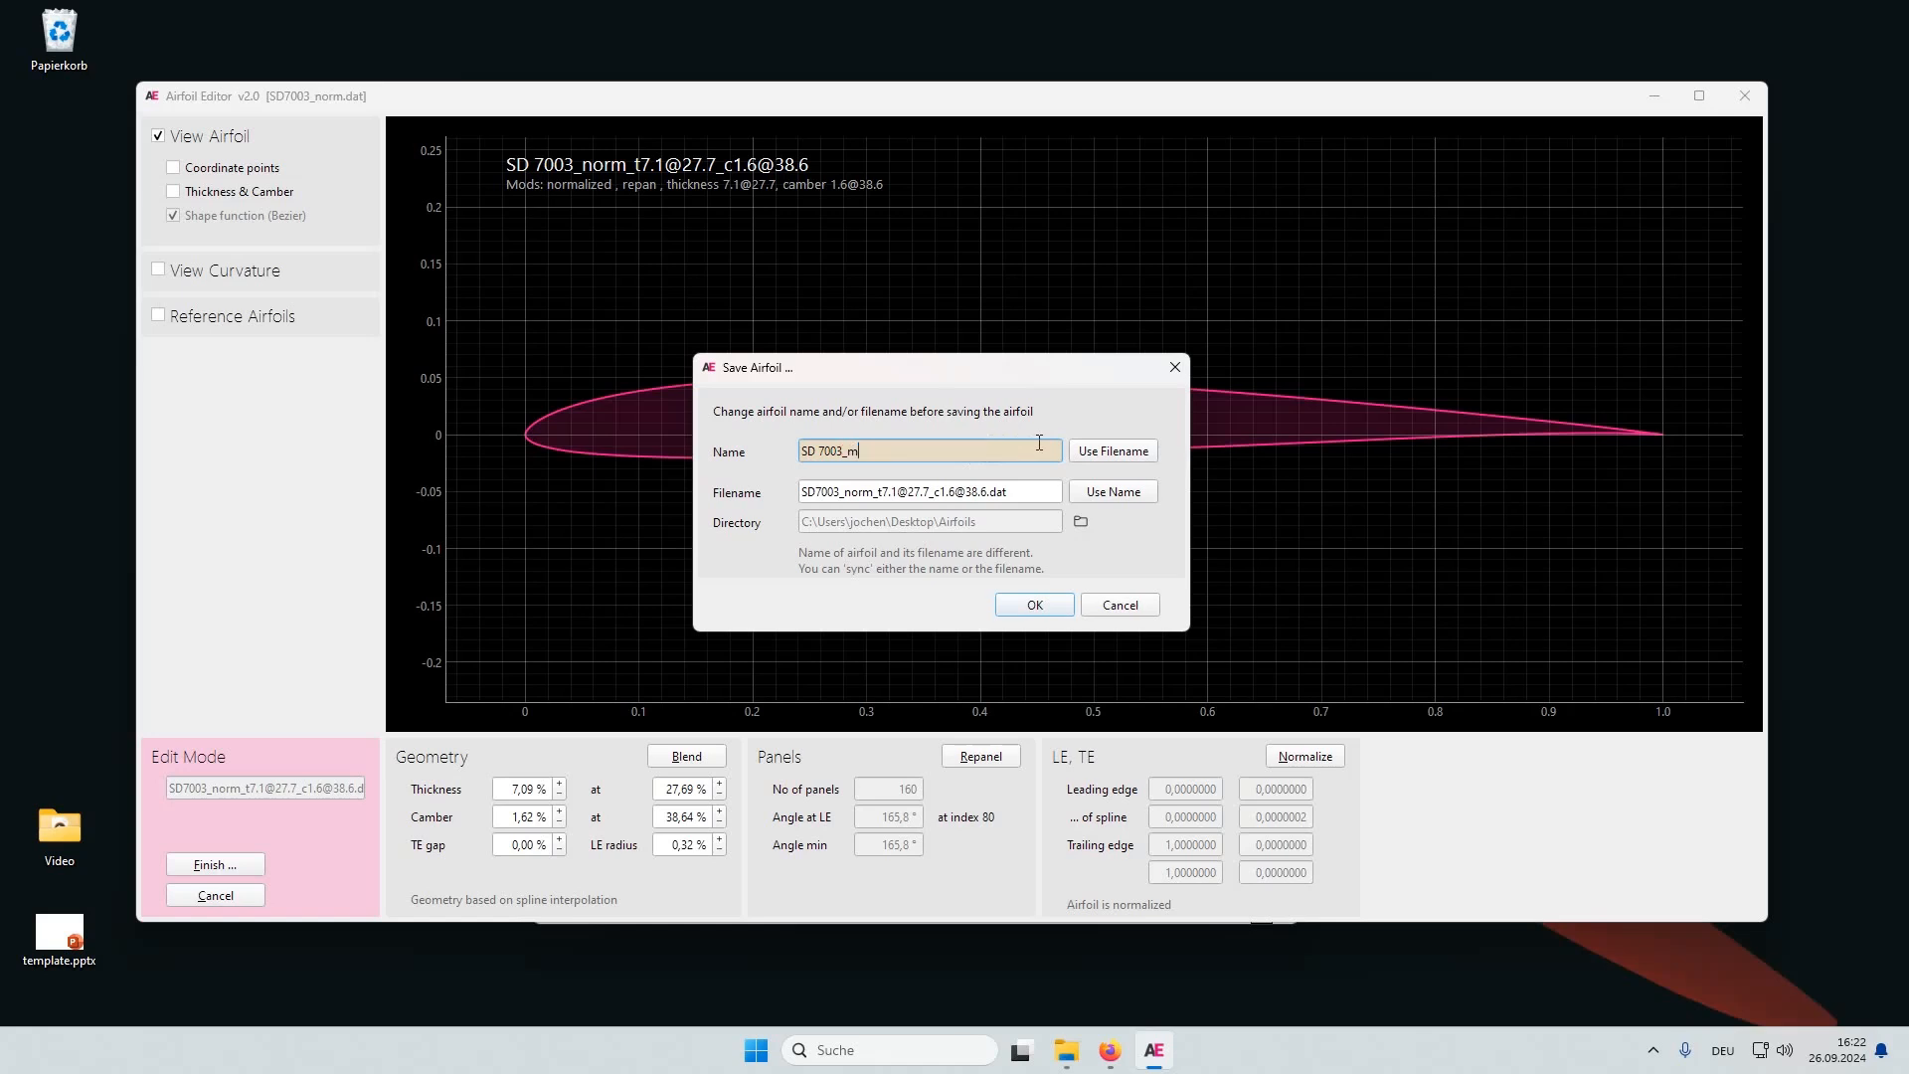
type("od")
left_click(1113, 493)
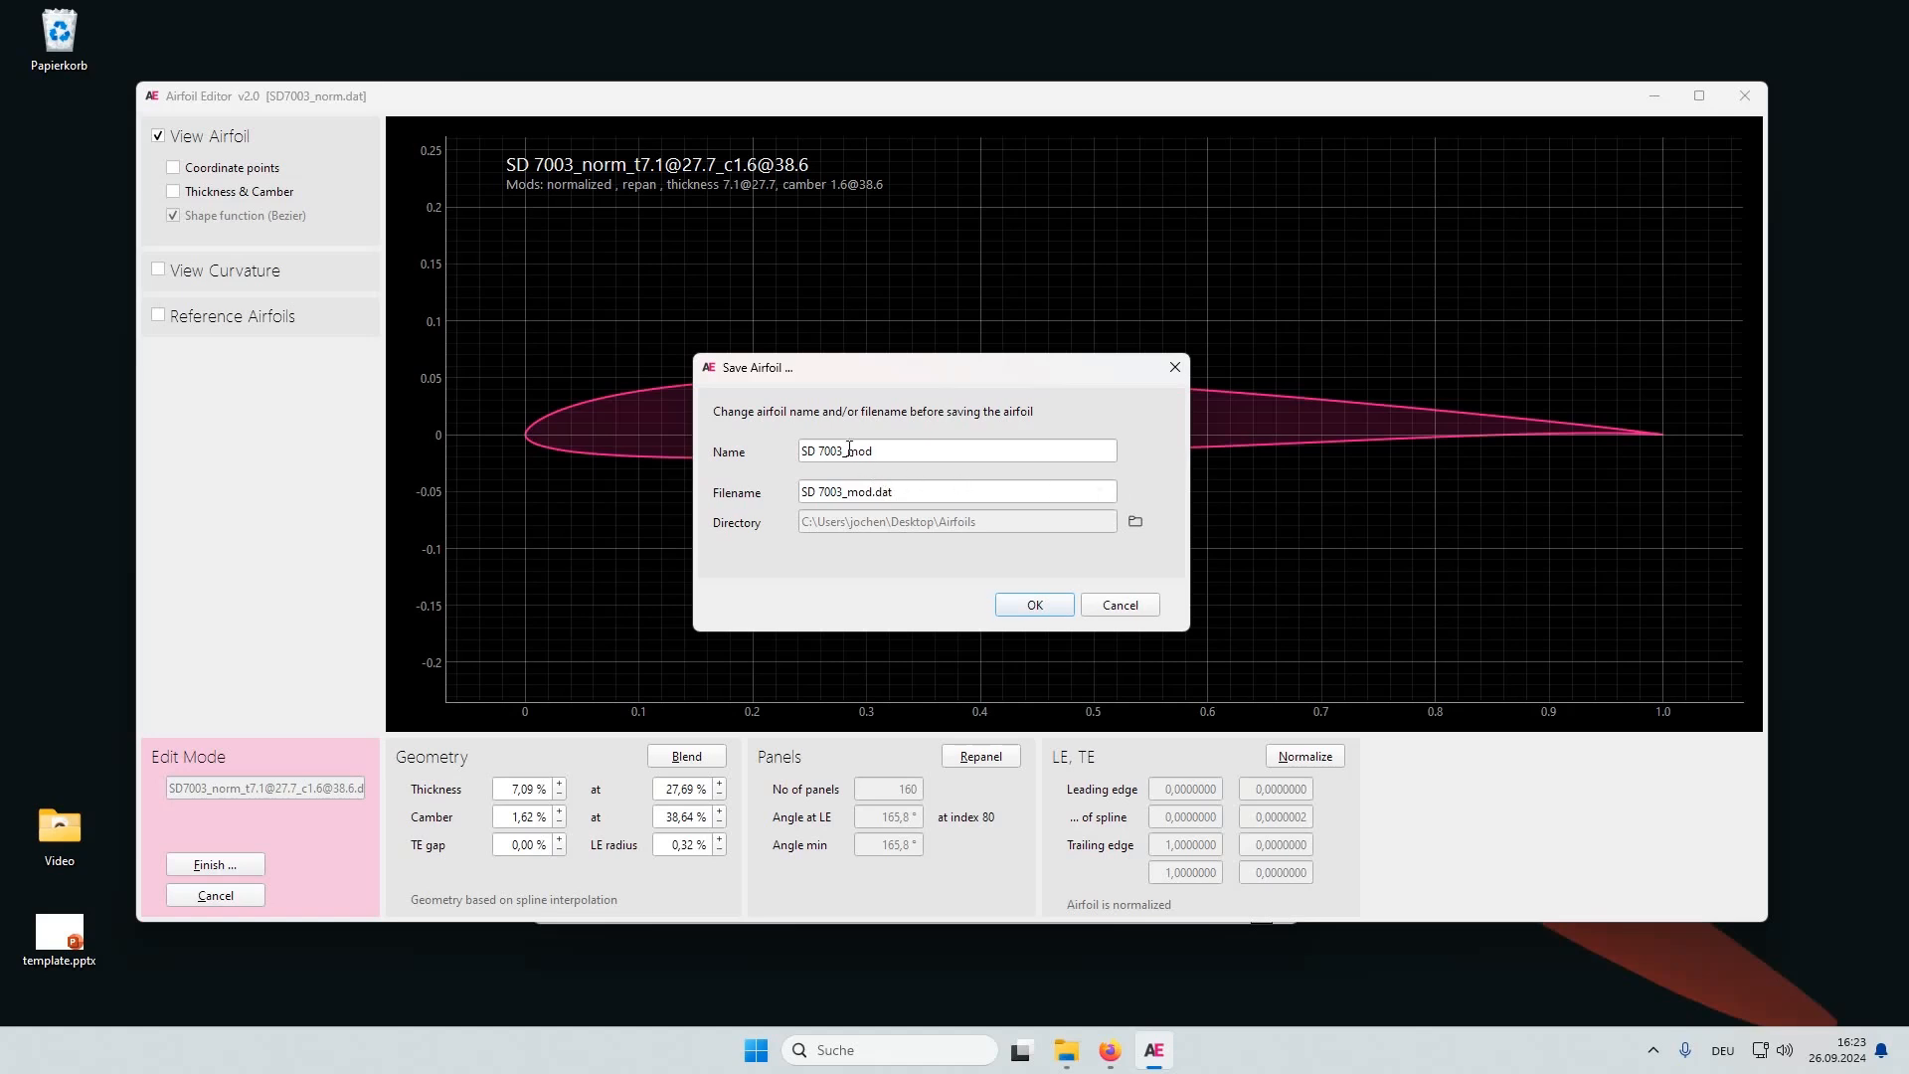
left_click(1034, 604)
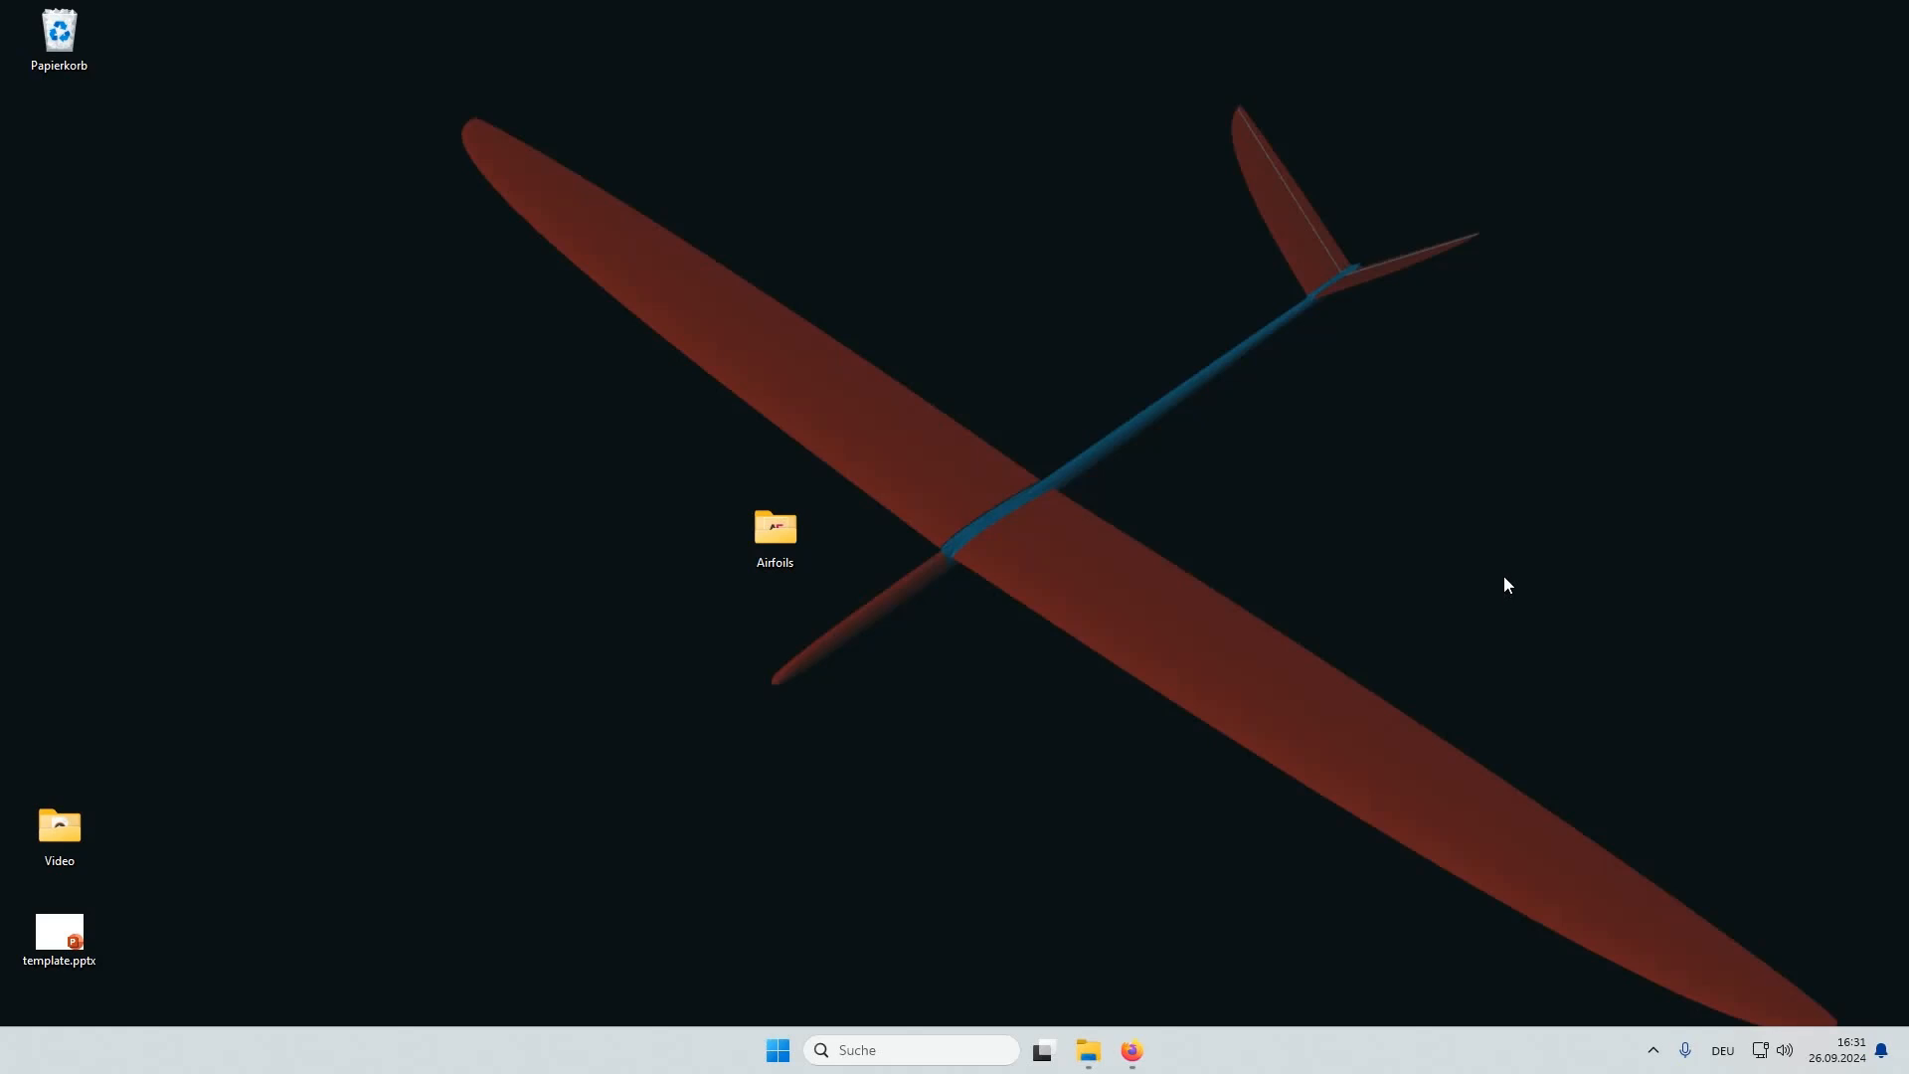
Step: Switch to Firefox and open the releases page of the jxjo/AirfoilEditor GitHub repository to find the v 2.0 assets
left_click(1132, 1051)
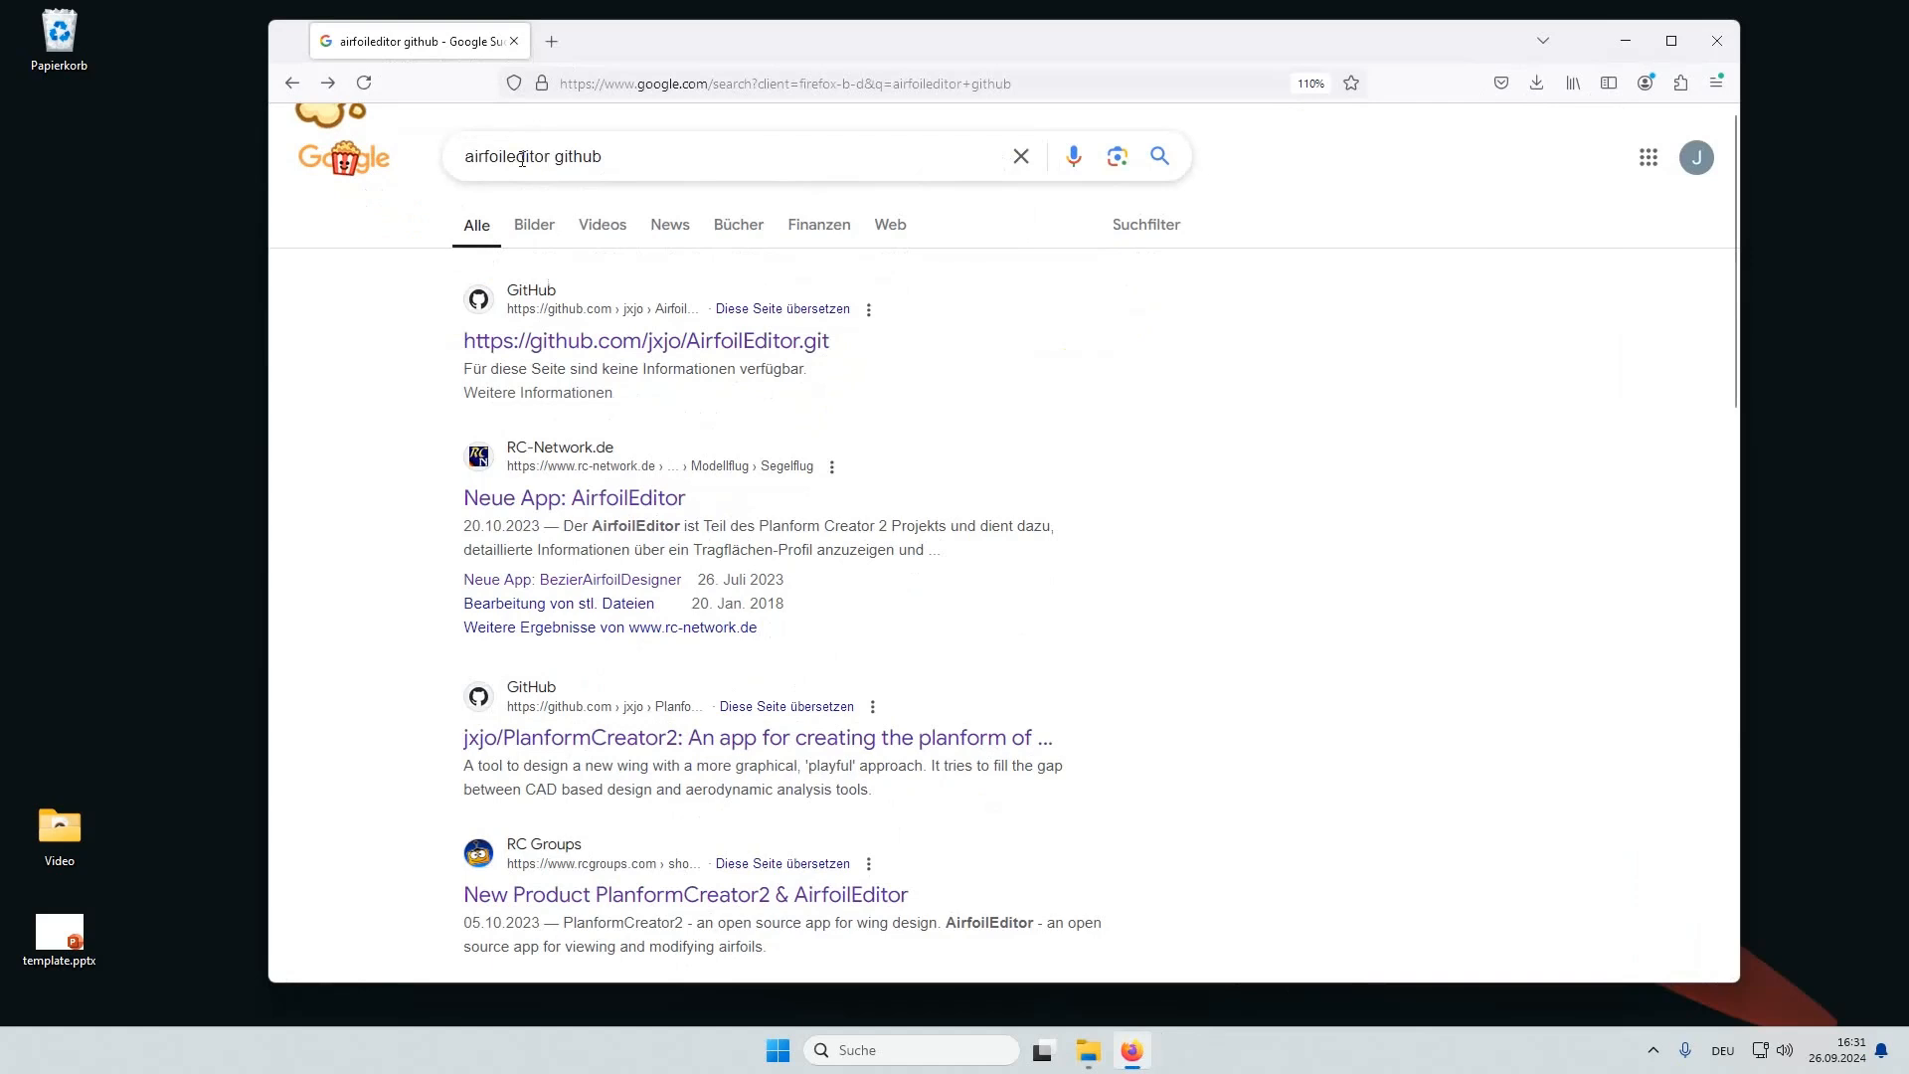
left_click(666, 342)
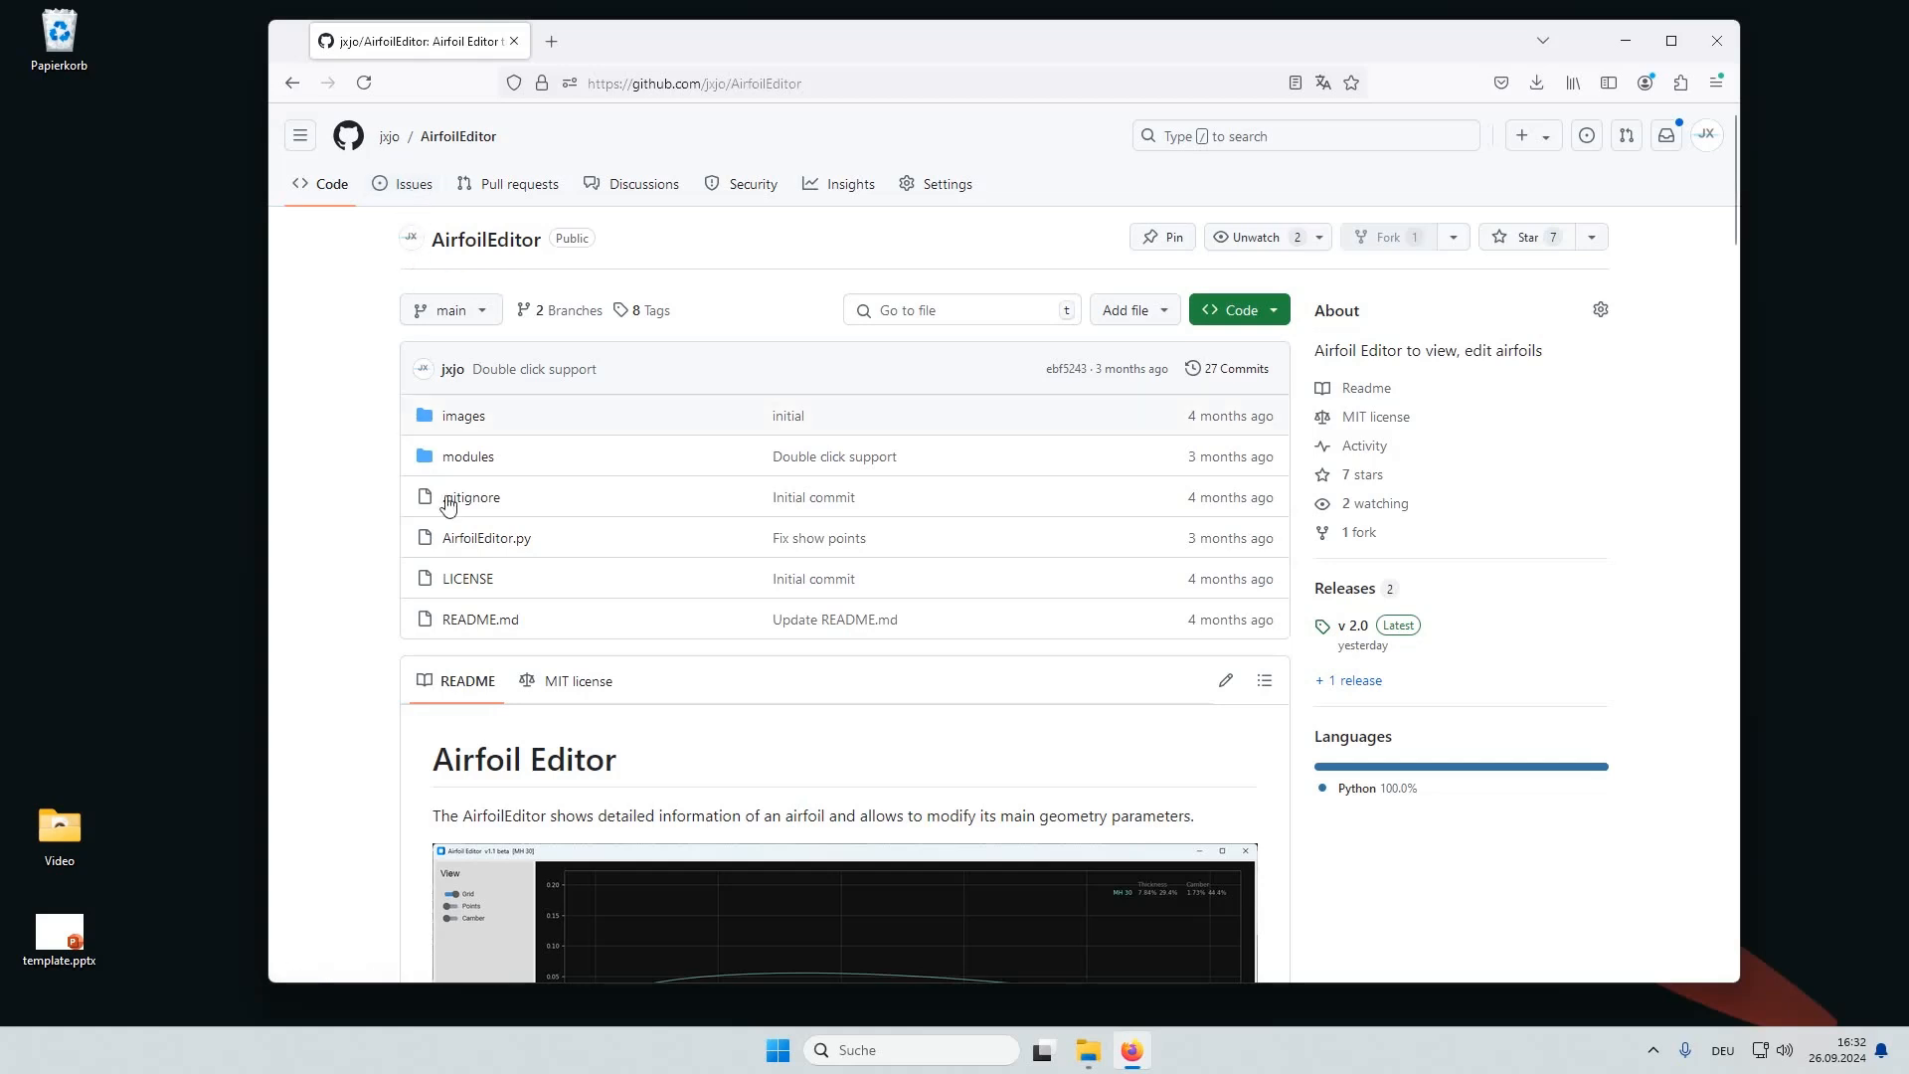
left_click(1350, 595)
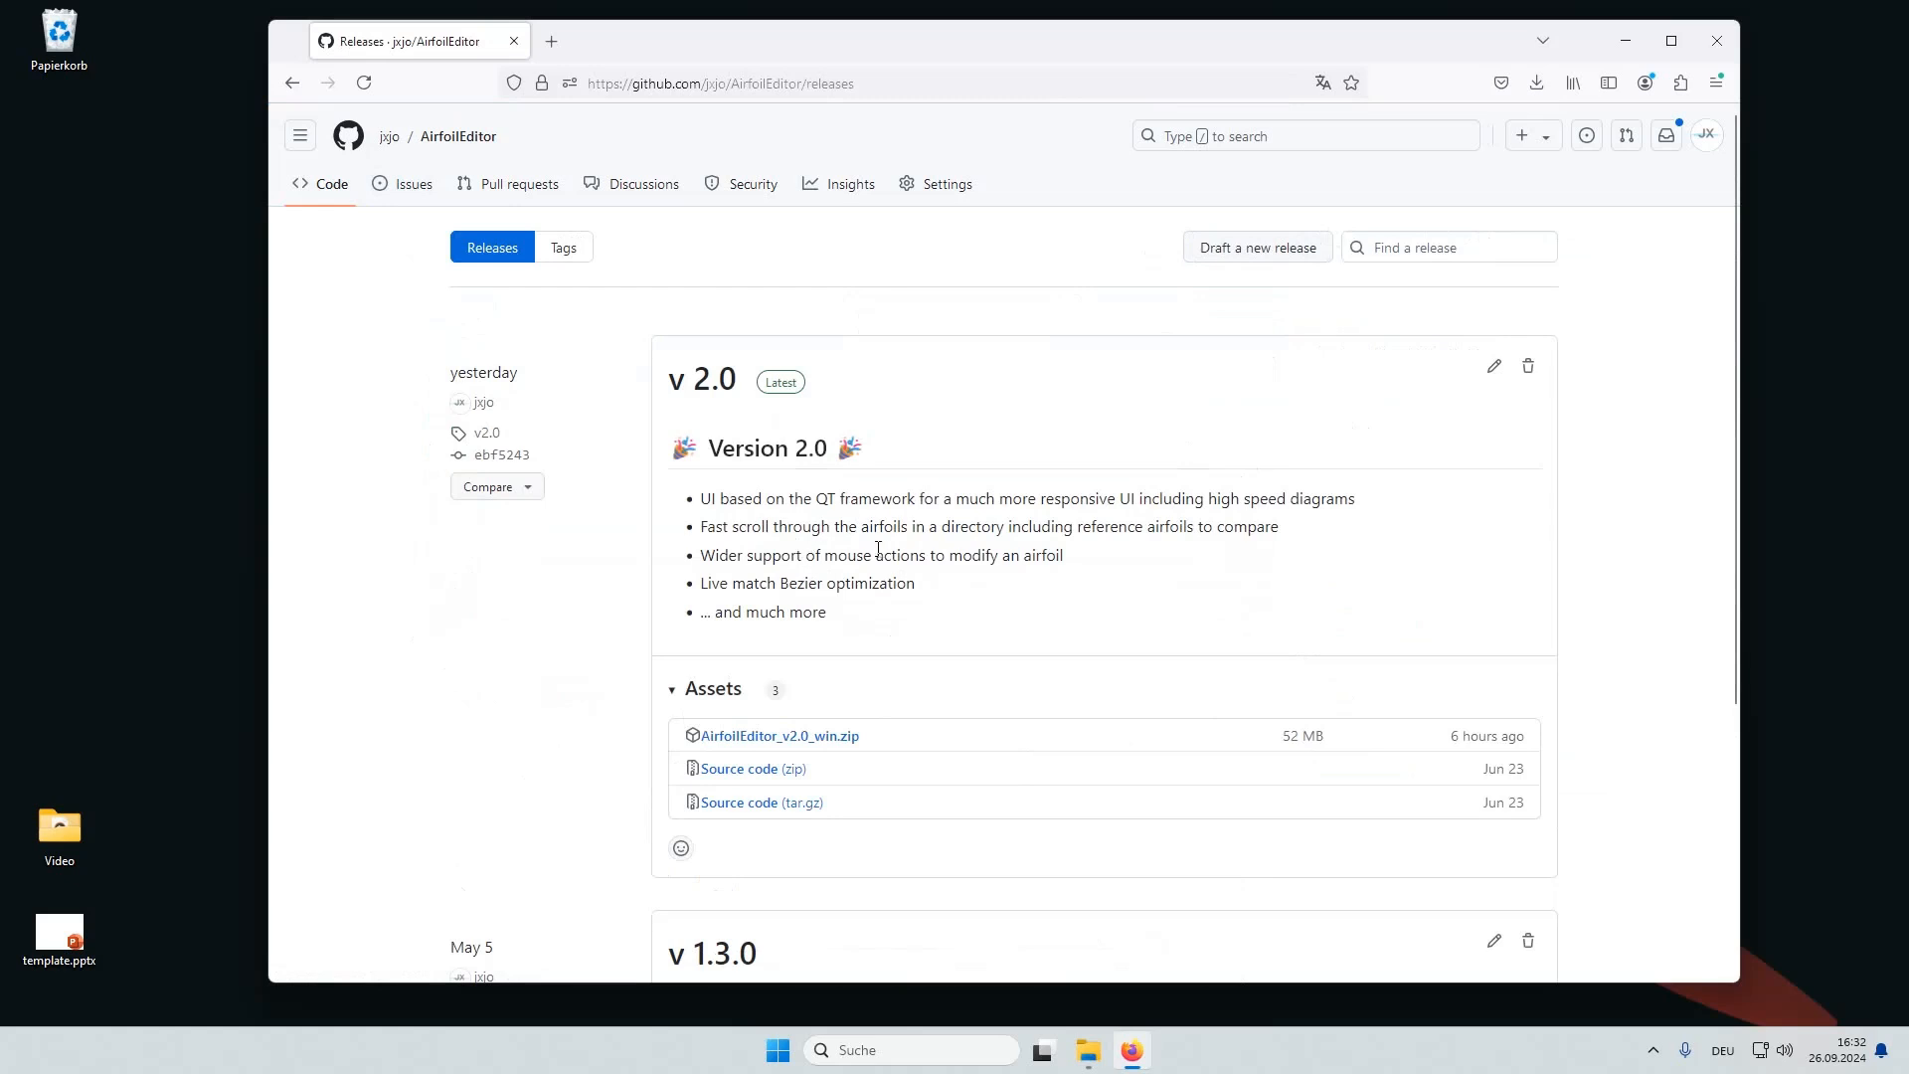
scroll(874, 552, "down", 1)
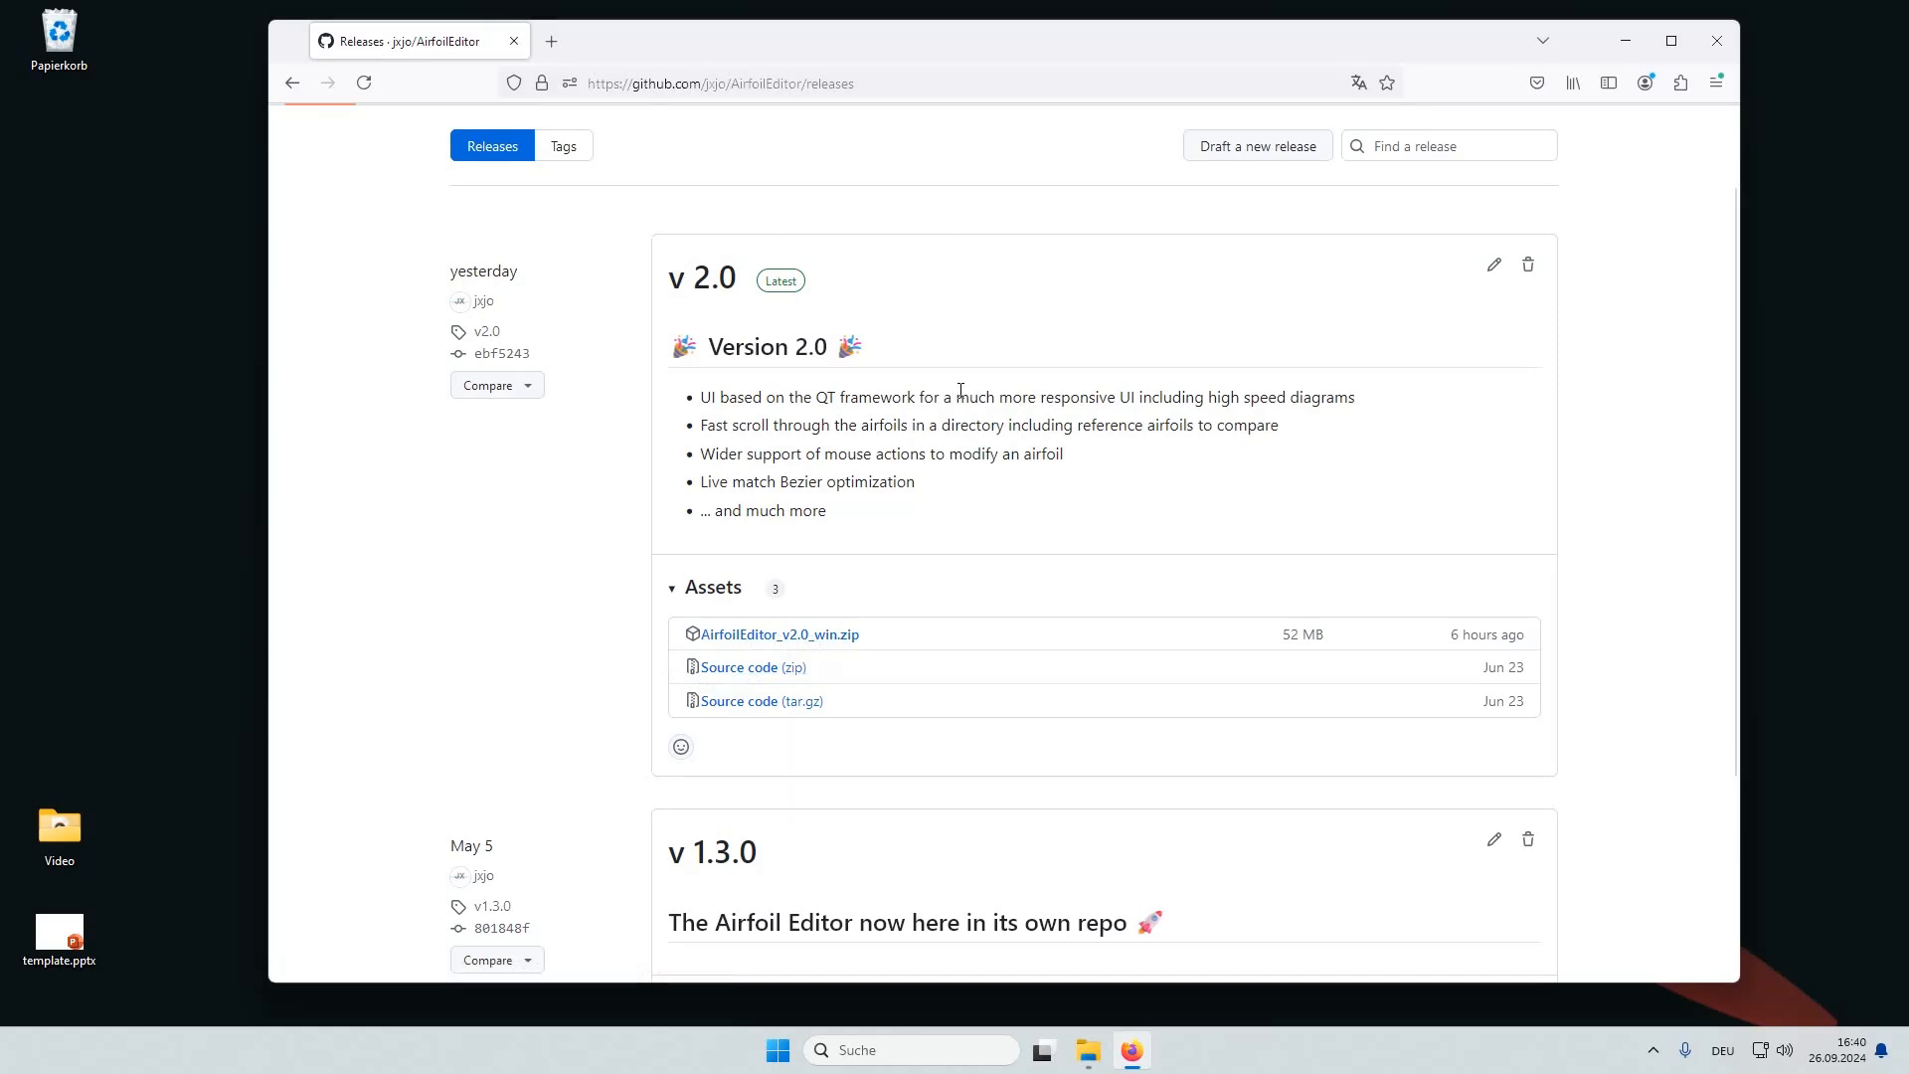
Step: Download AirfoilEditor_v2.0_win.zip, place the archive on the desktop and minimize the browser
left_click(816, 636)
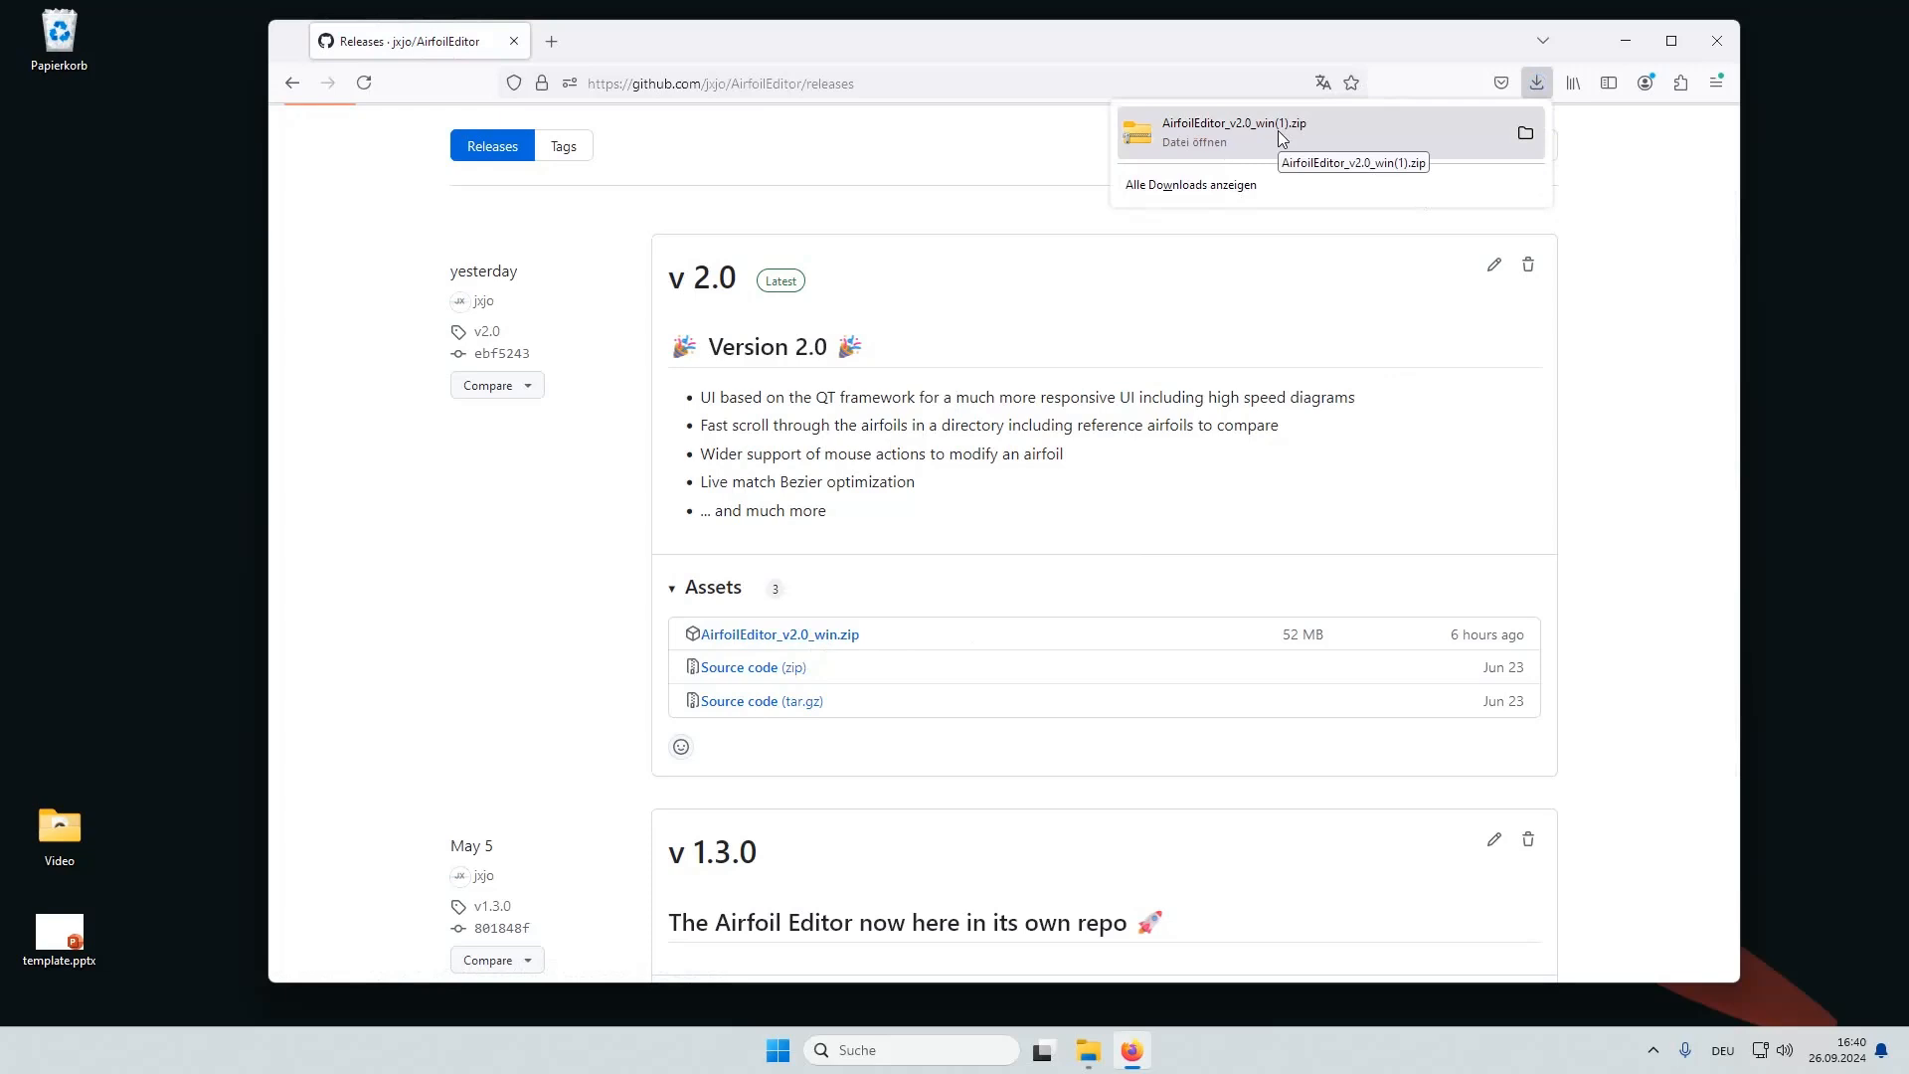
left_click_drag(1282, 138, 211, 302)
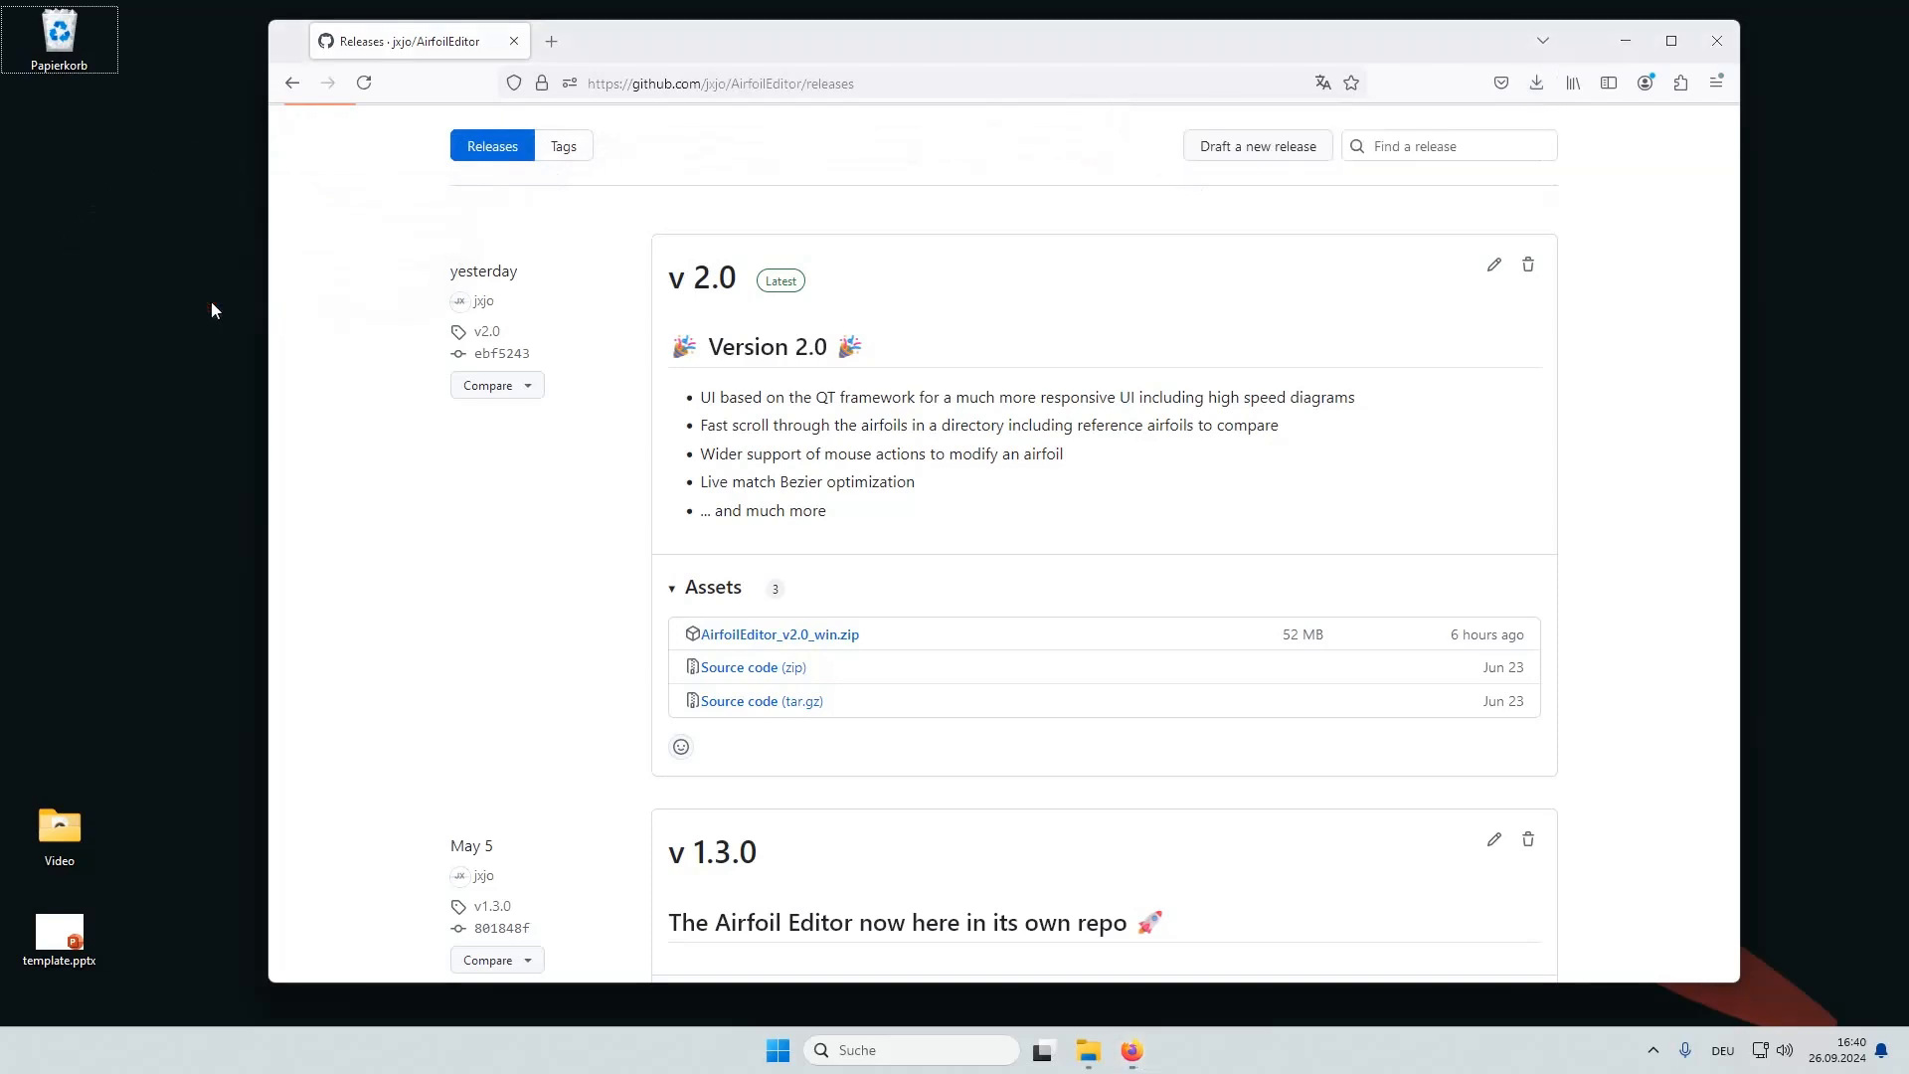
left_click(1625, 41)
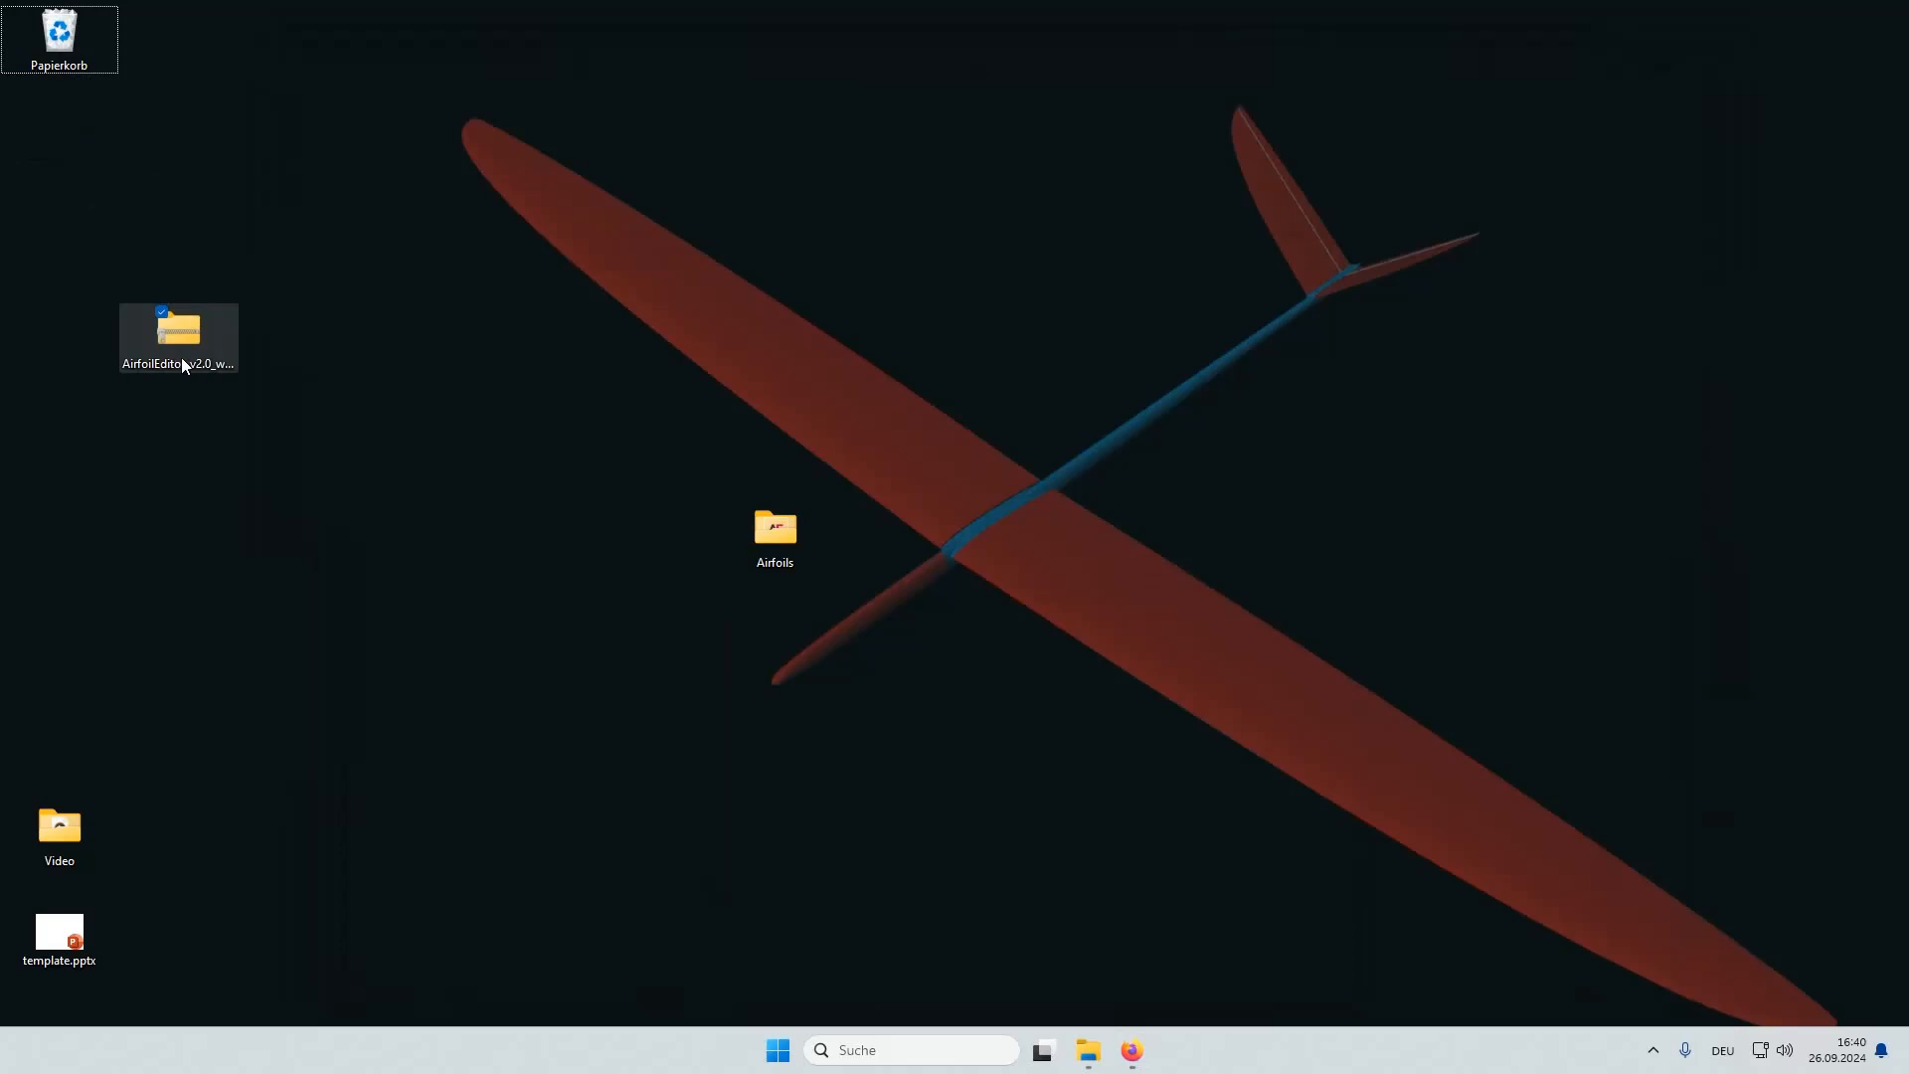
Step: Extract all files of the AirfoilEditor zip archive to the suggested desktop folder
right_click(182, 330)
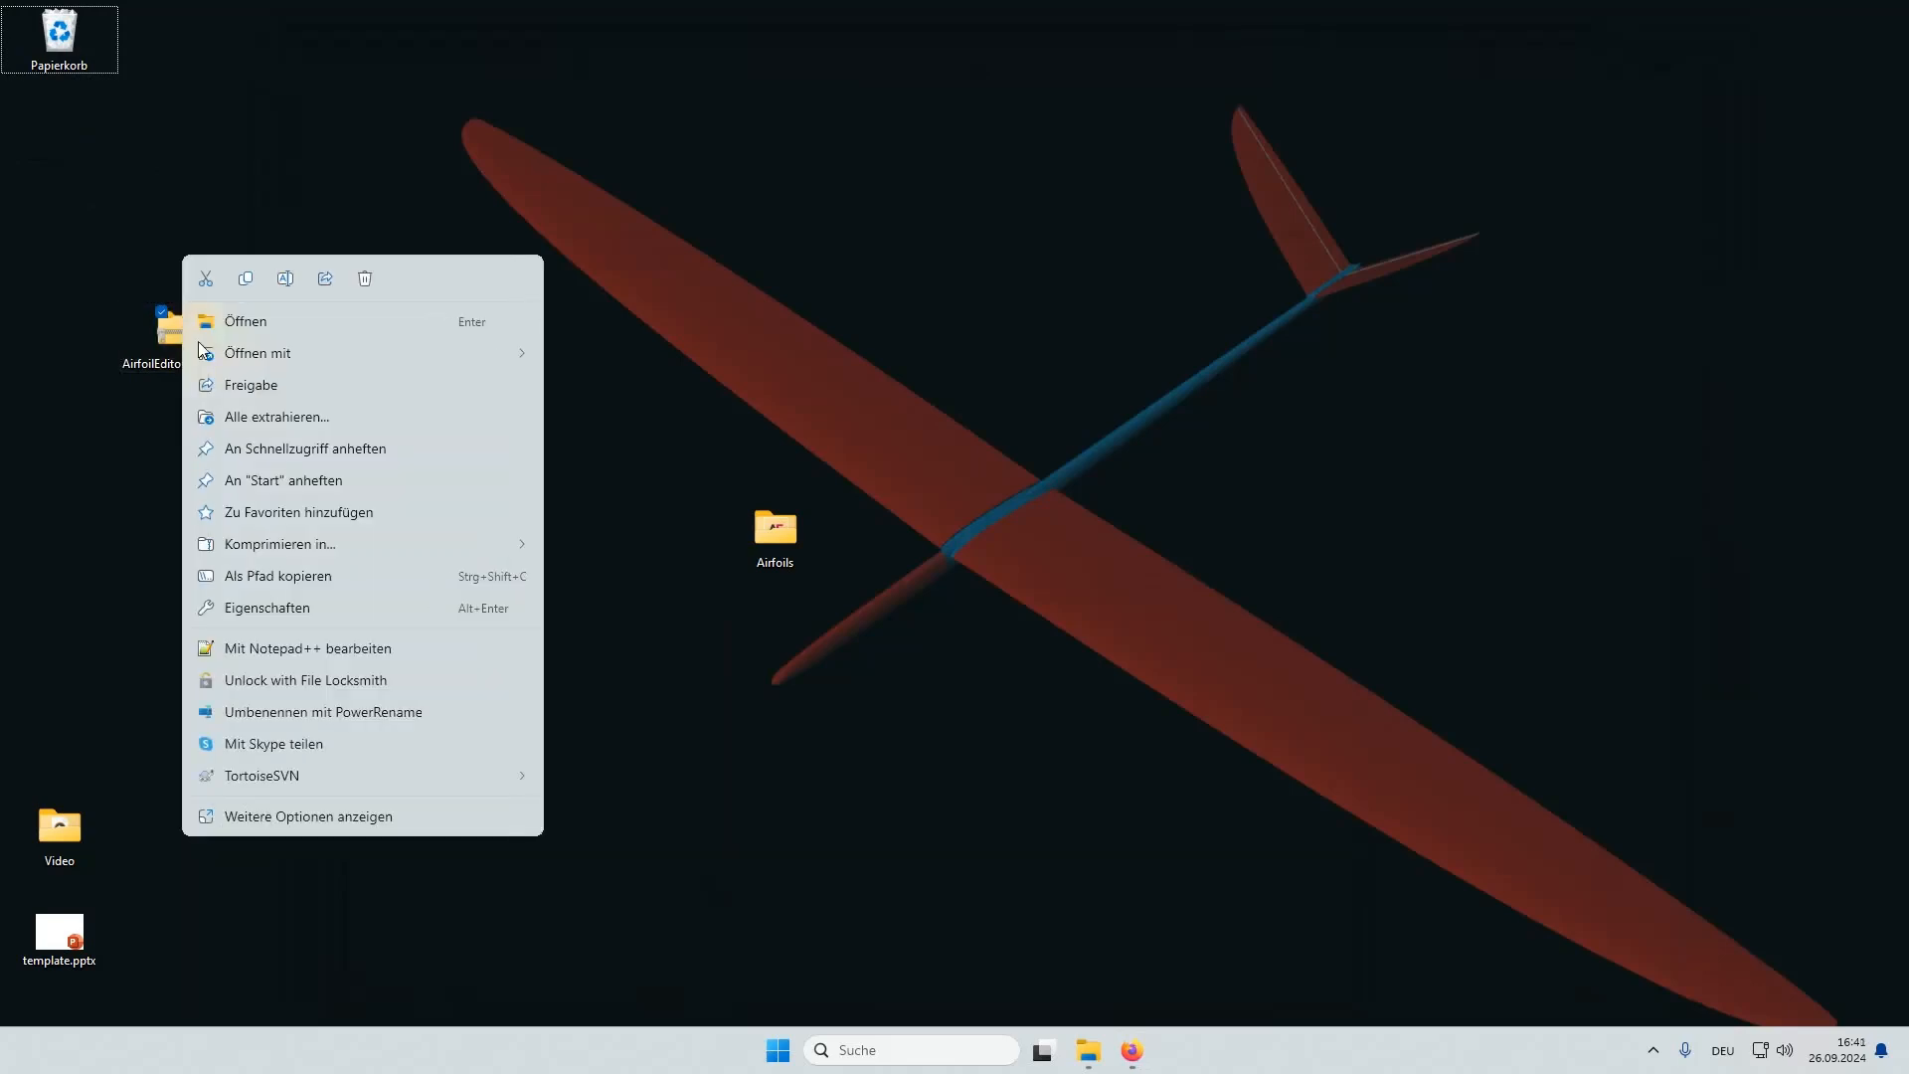
left_click(272, 417)
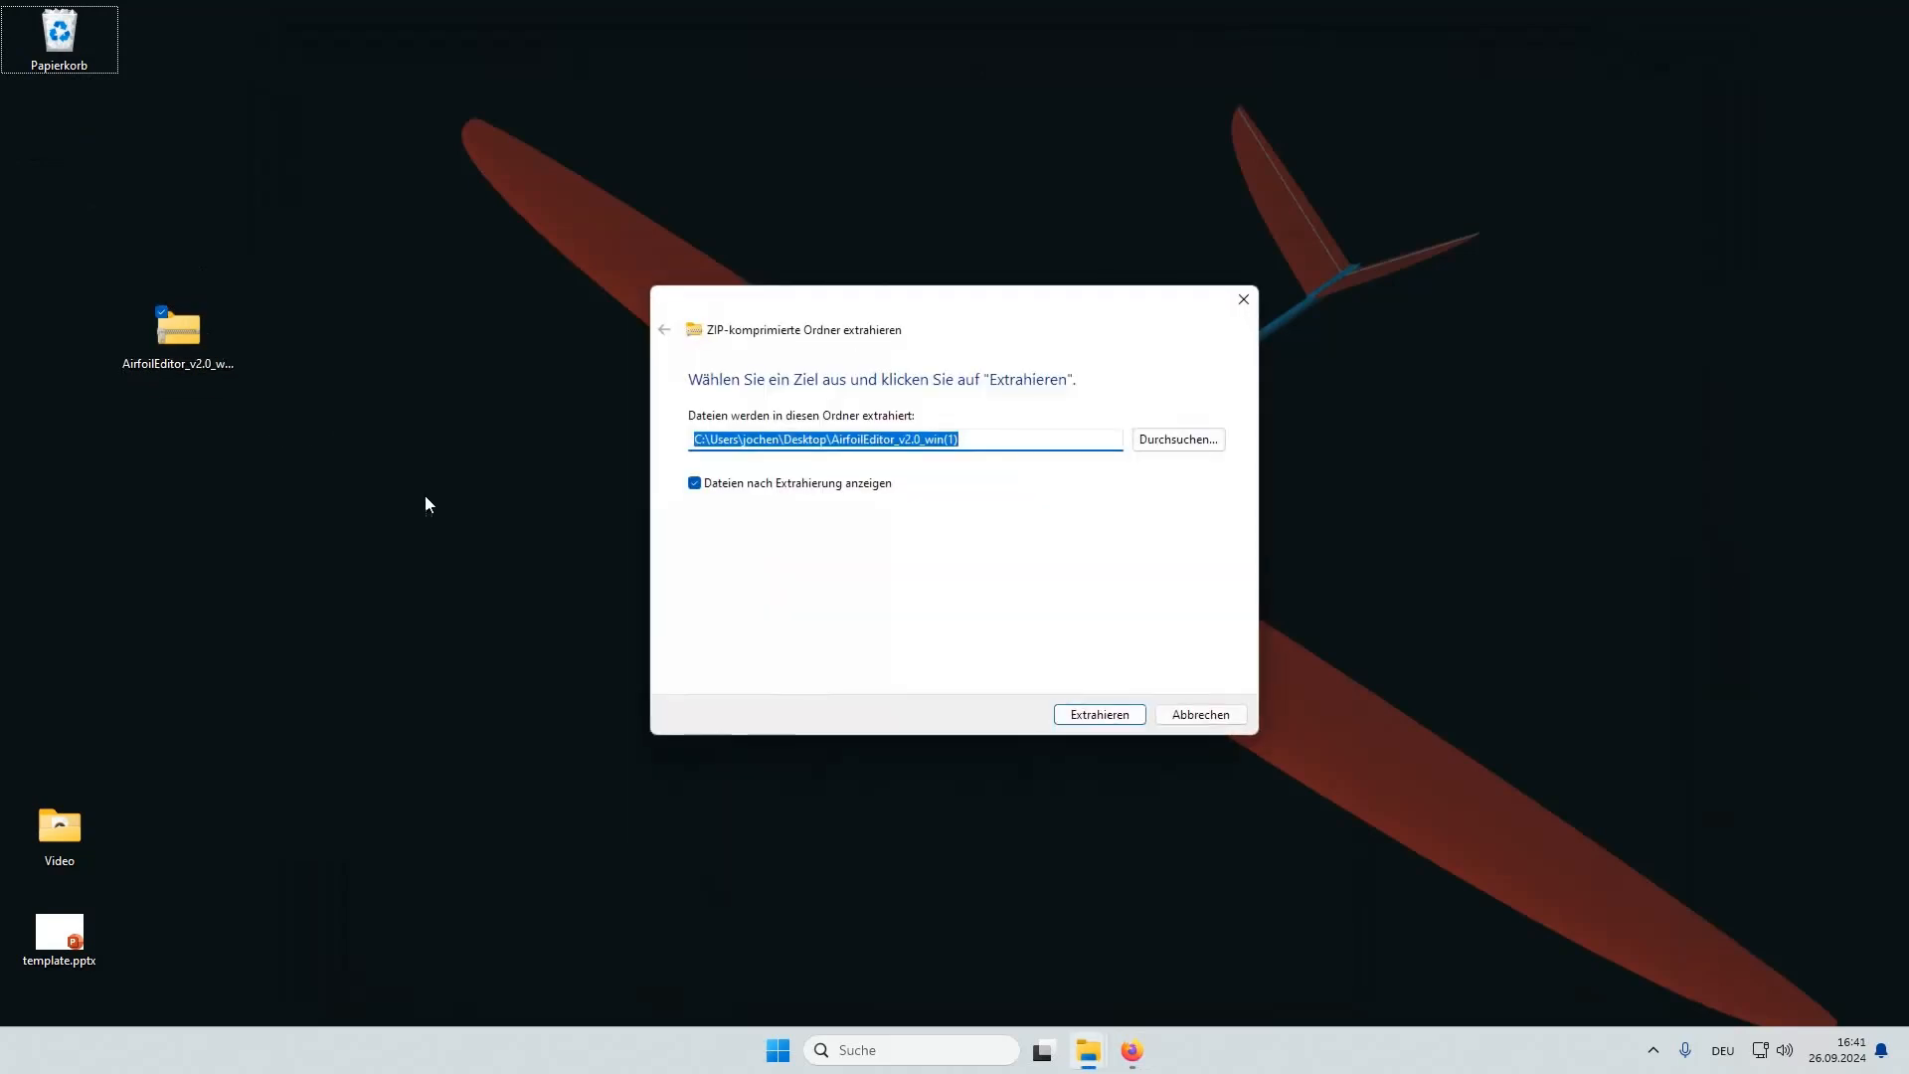
left_click(1101, 713)
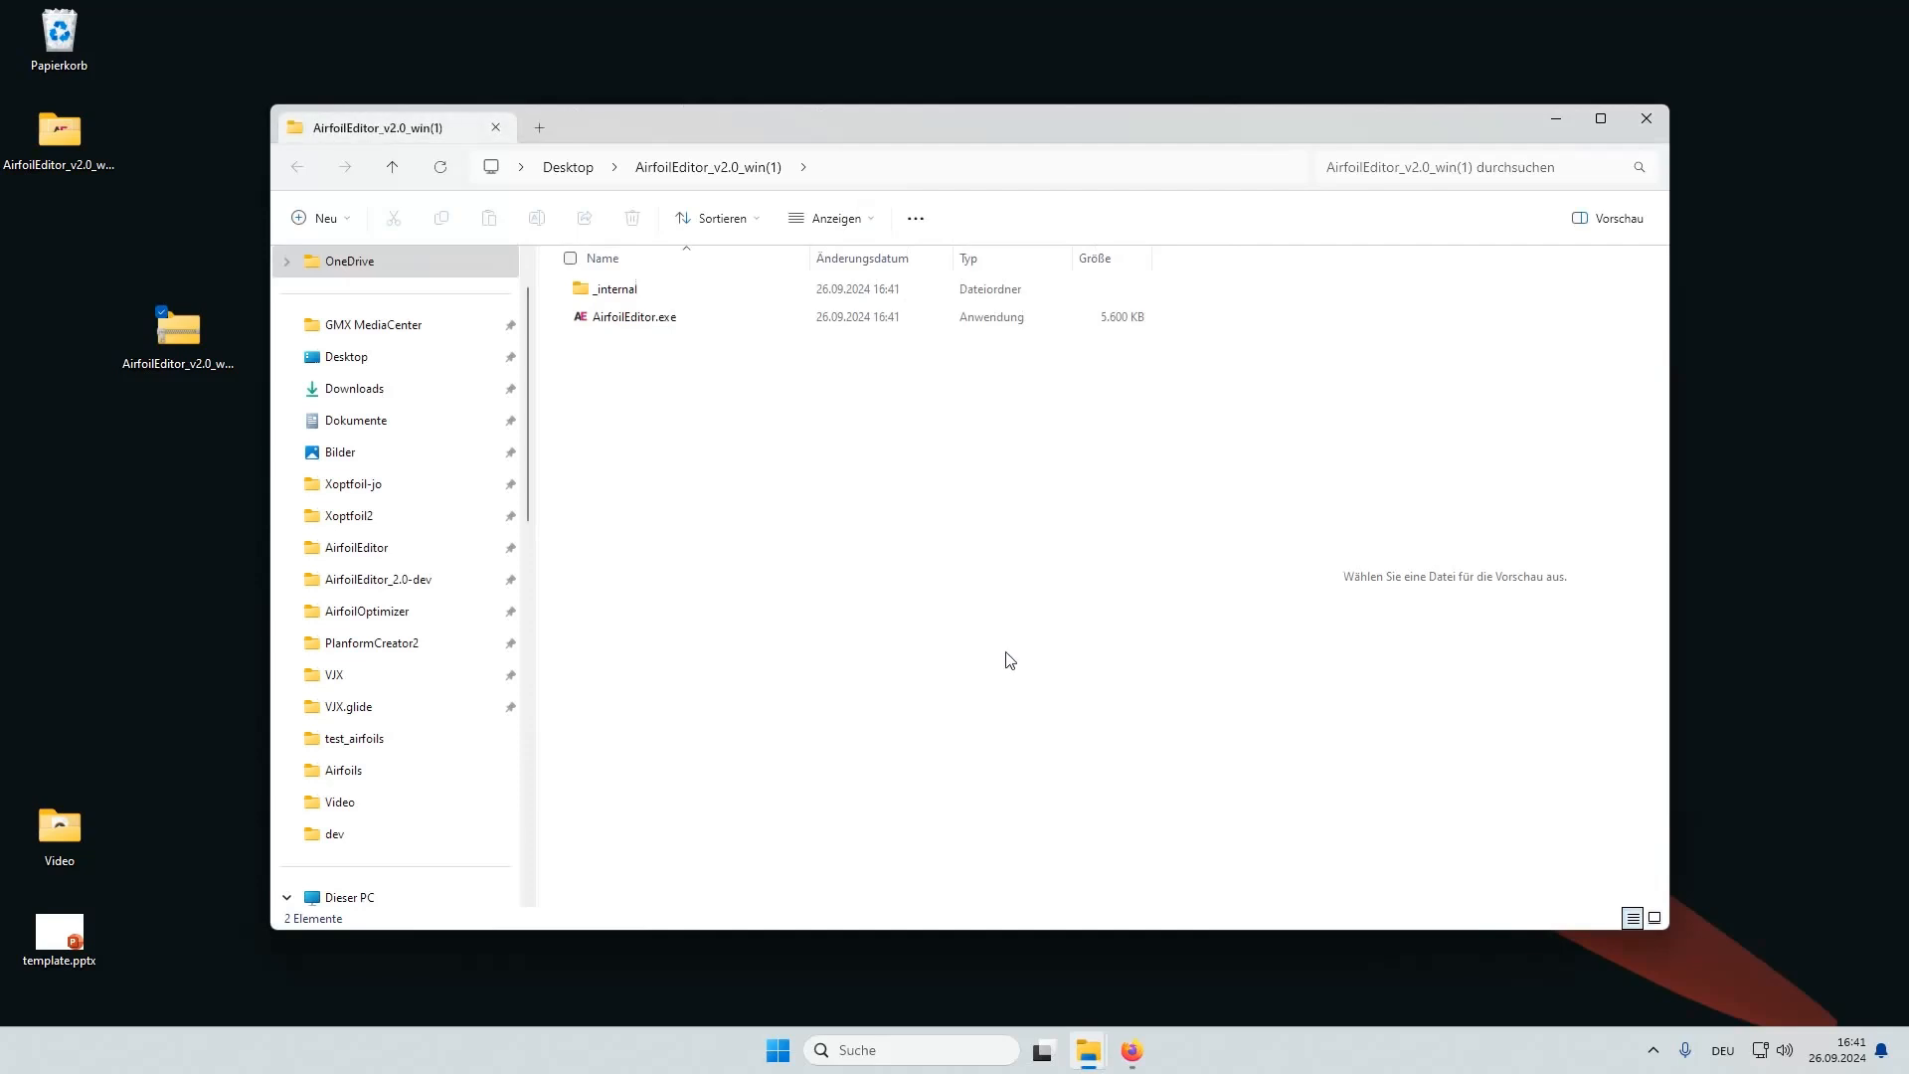
Step: Launch AirfoilEditor.exe from the extracted folder and allow it to run despite the Windows SmartScreen block
double_click(660, 316)
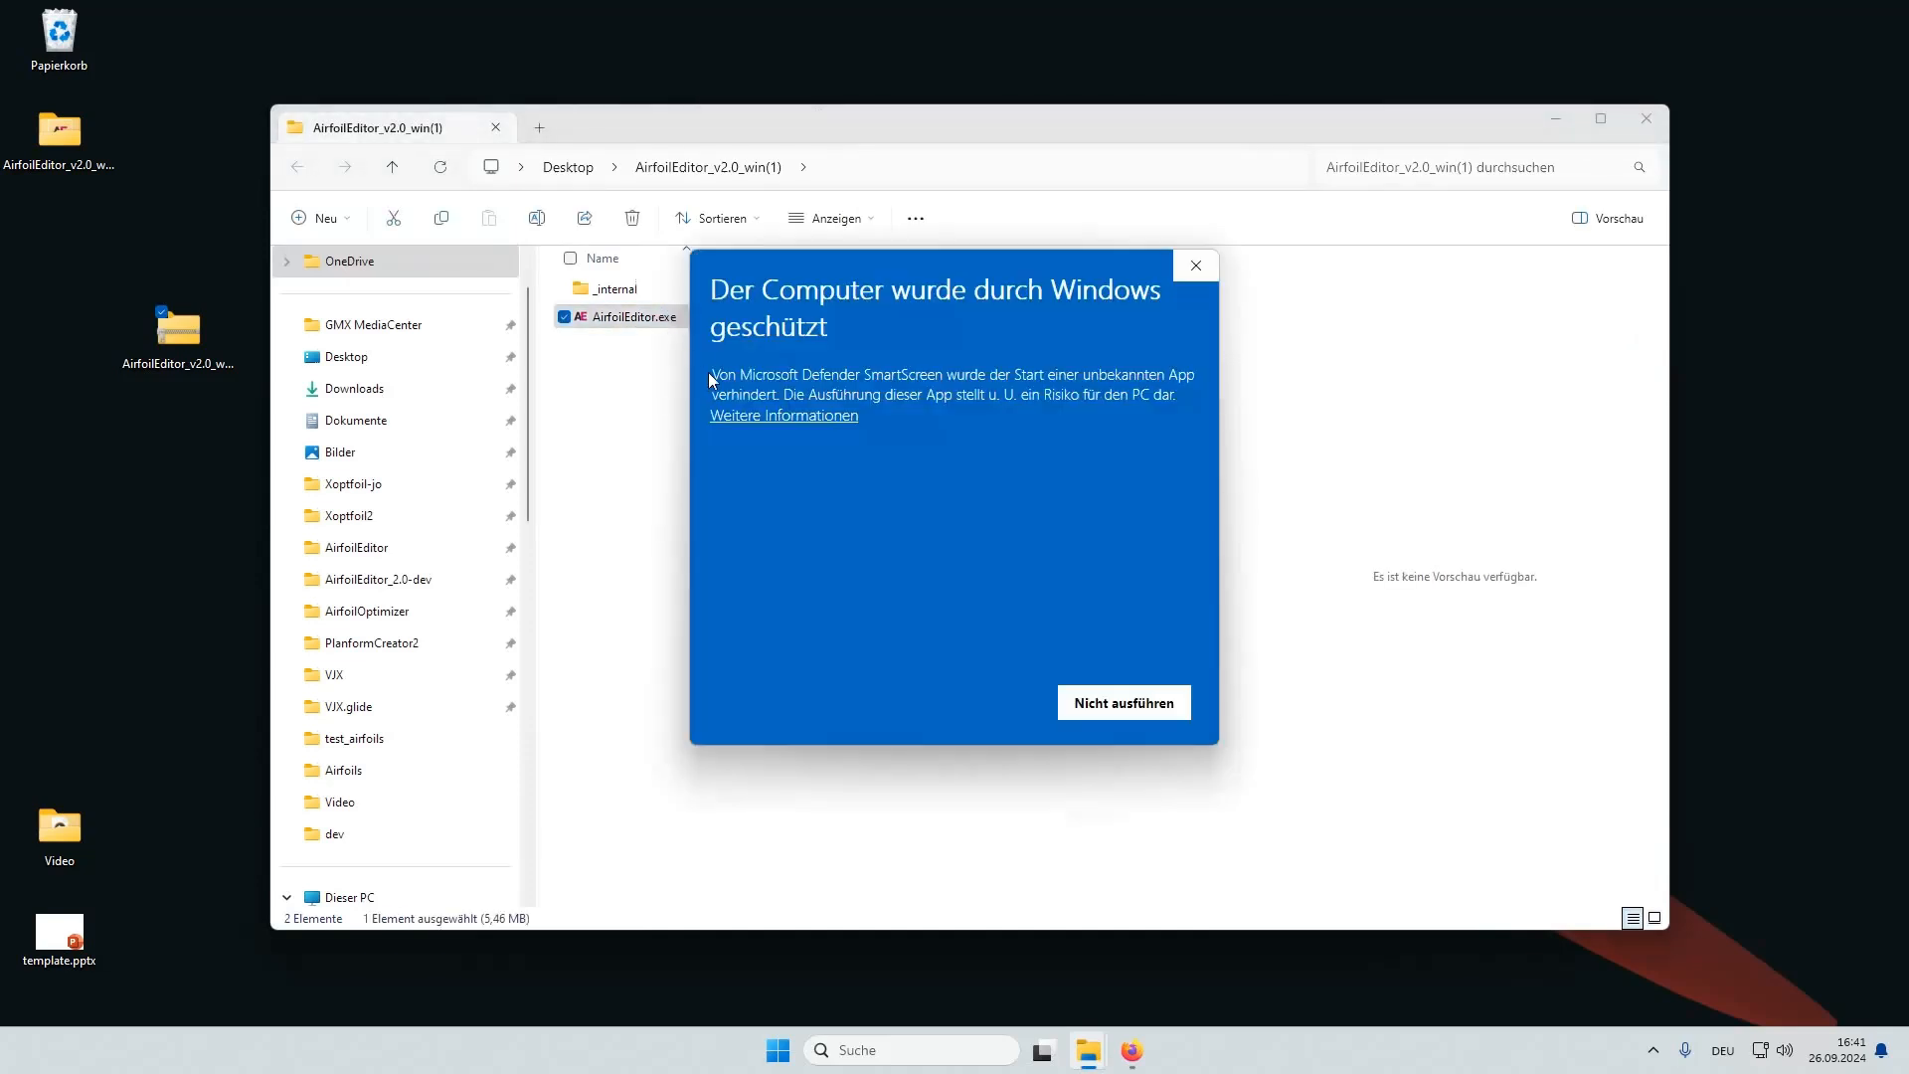
left_click(803, 418)
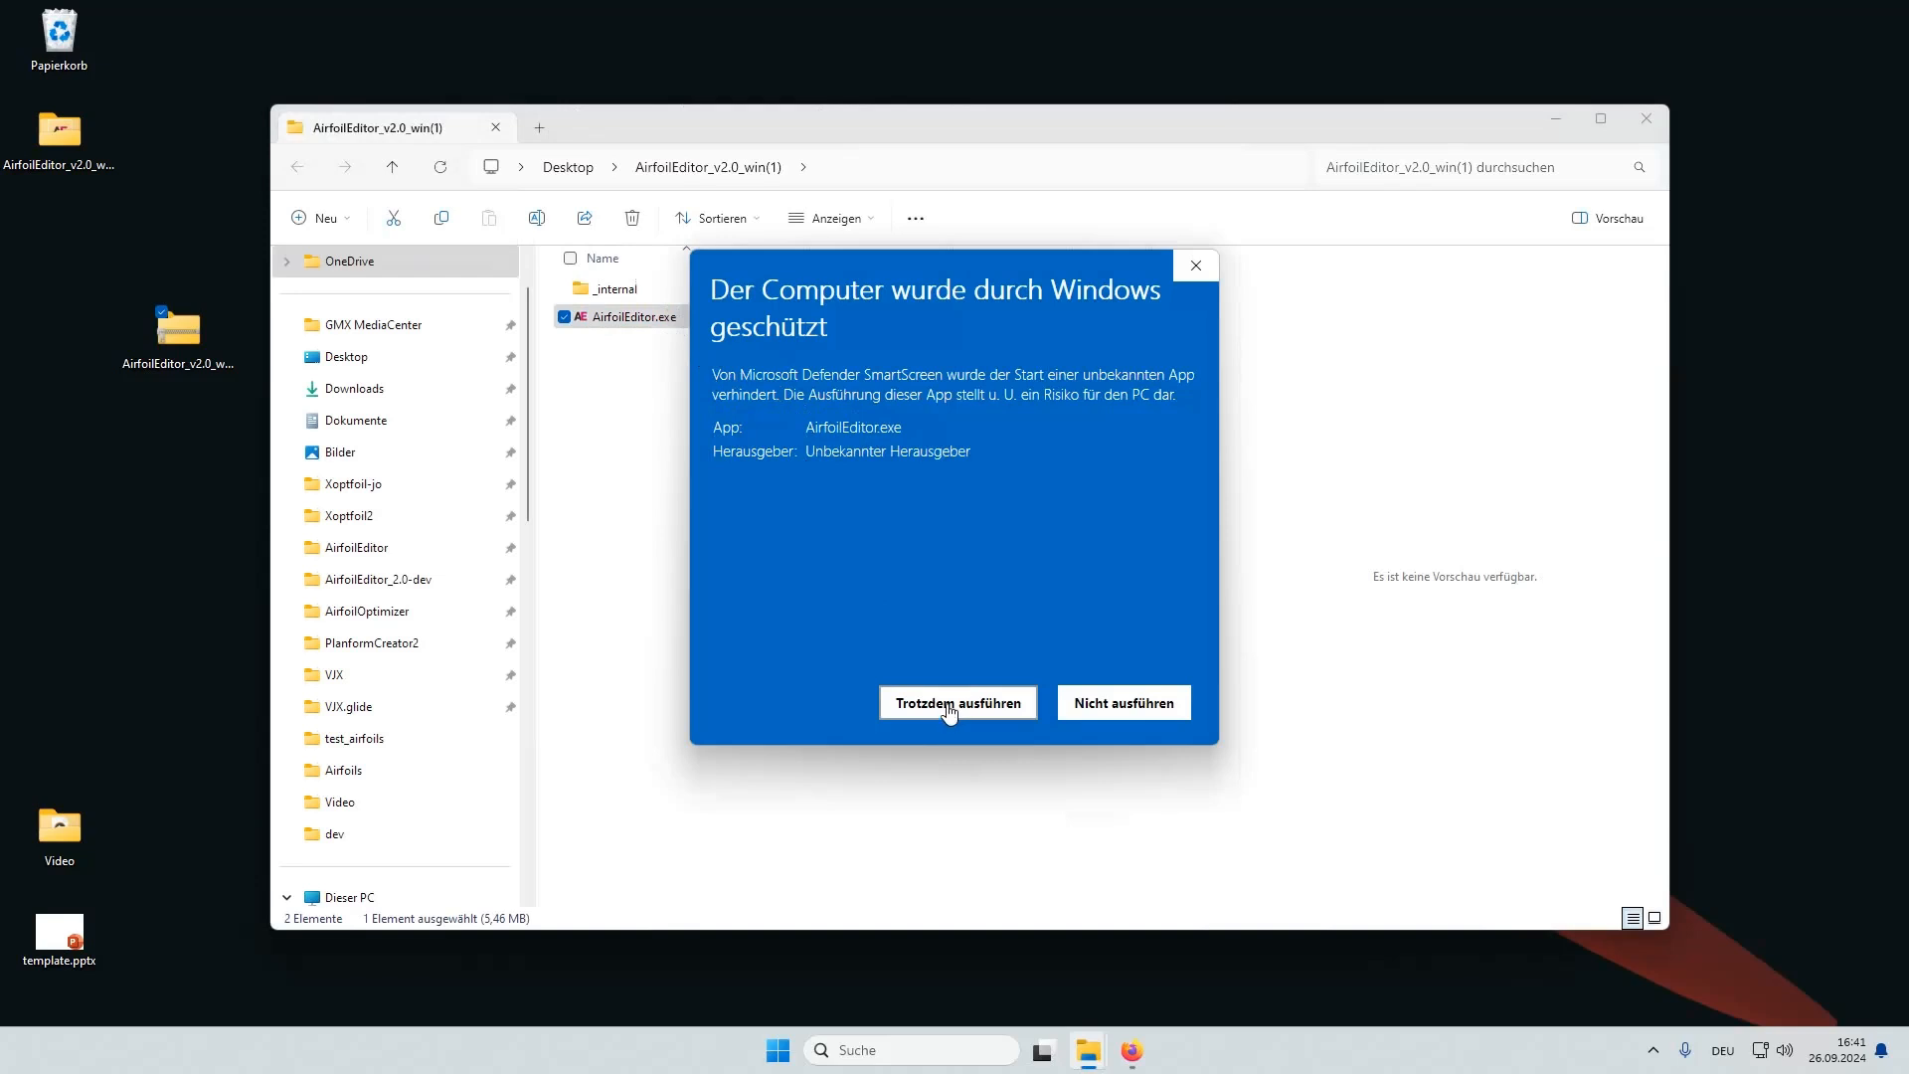
left_click(949, 708)
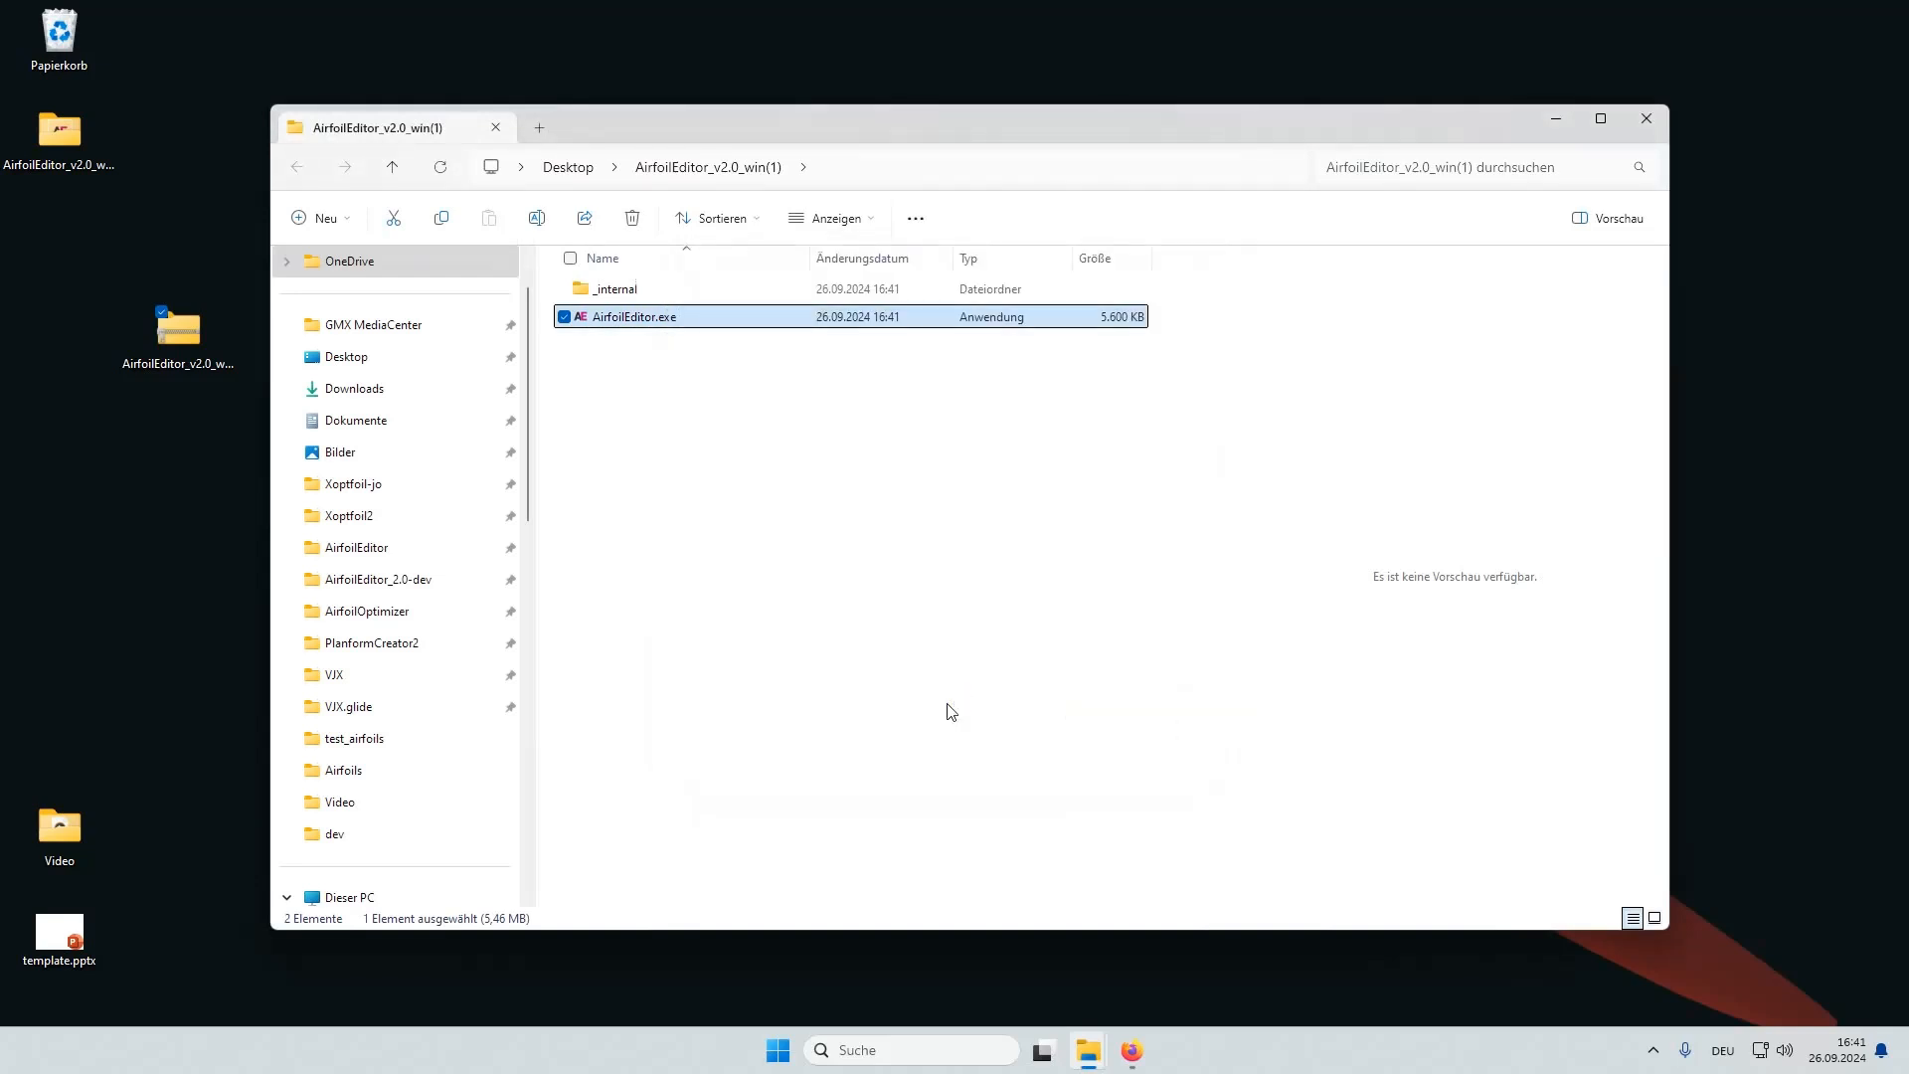